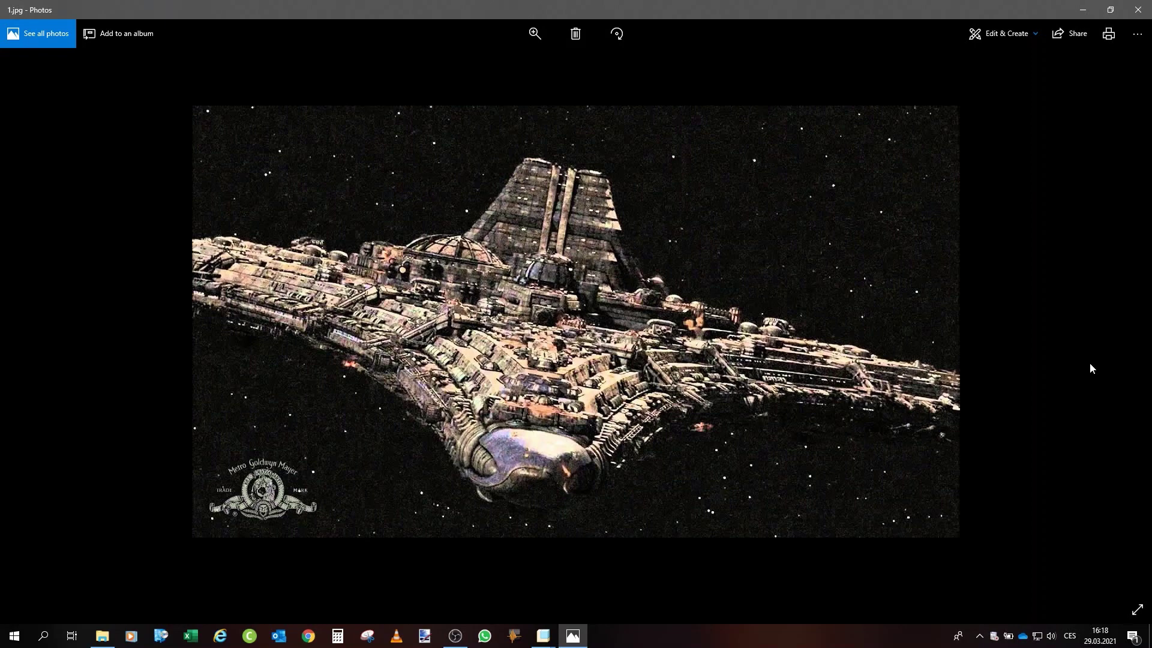
# - Browse the spaceship reference images 1.jpg to 4.jpg, enlarging them for detail, and close the viewer to return to Creo Parametric
pyautogui.click(1121, 321)
pyautogui.click(1120, 321)
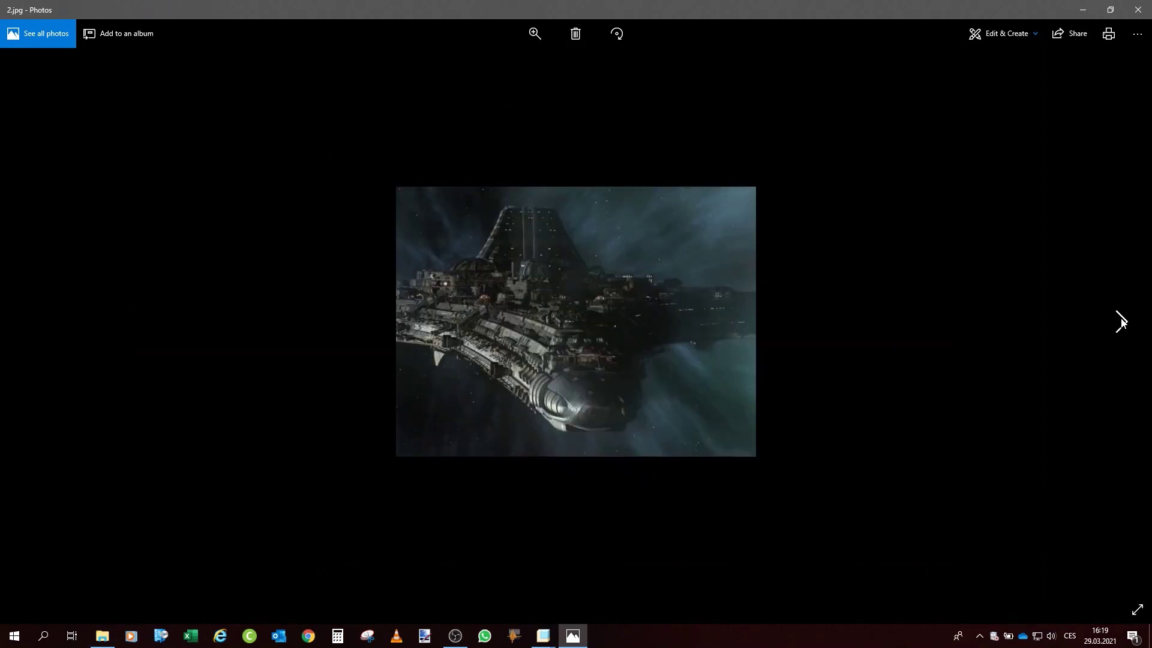
pyautogui.click(1120, 321)
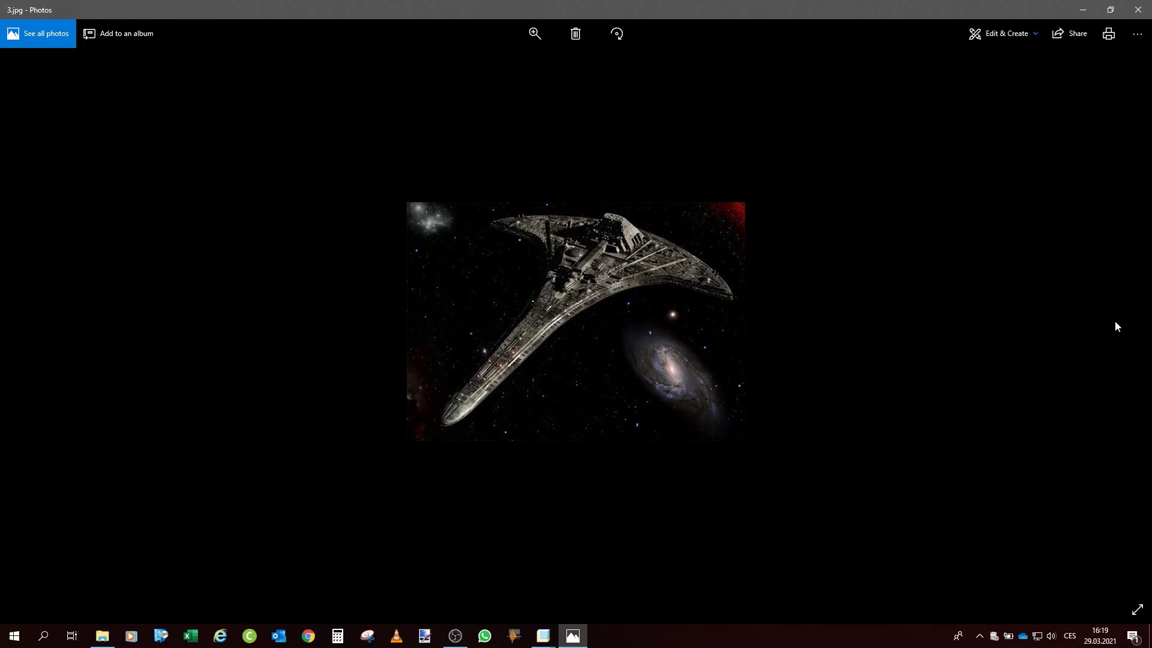
pyautogui.click(536, 37)
pyautogui.moveTo(488, 77); pyautogui.dragTo(538, 77)
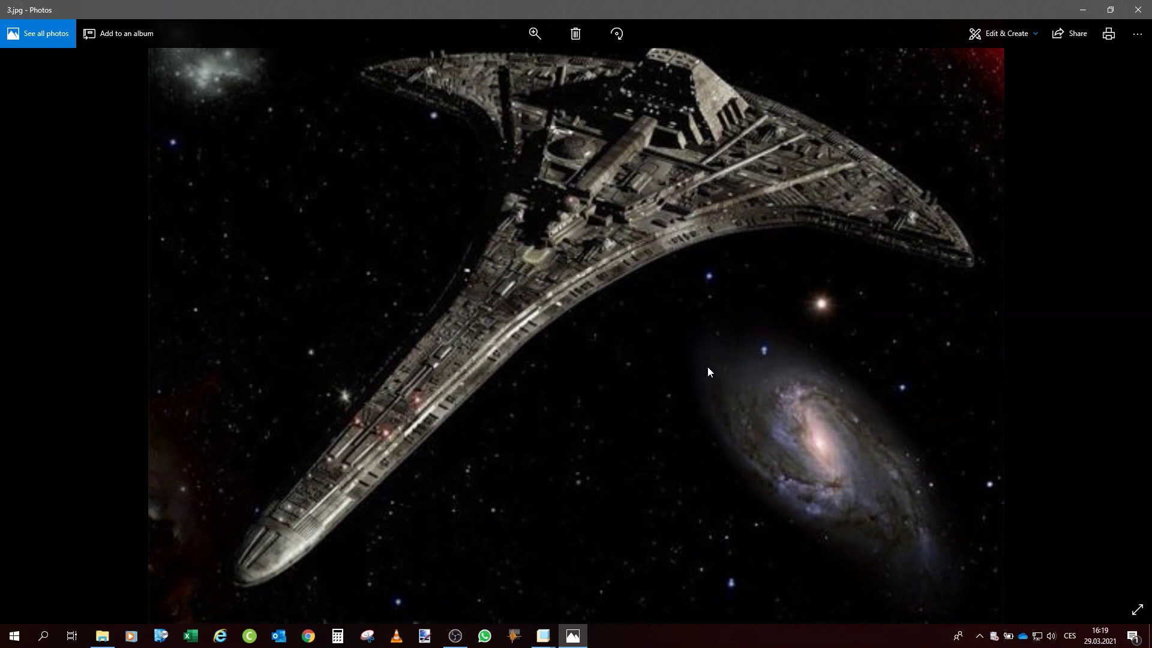
pyautogui.doubleClick(319, 371)
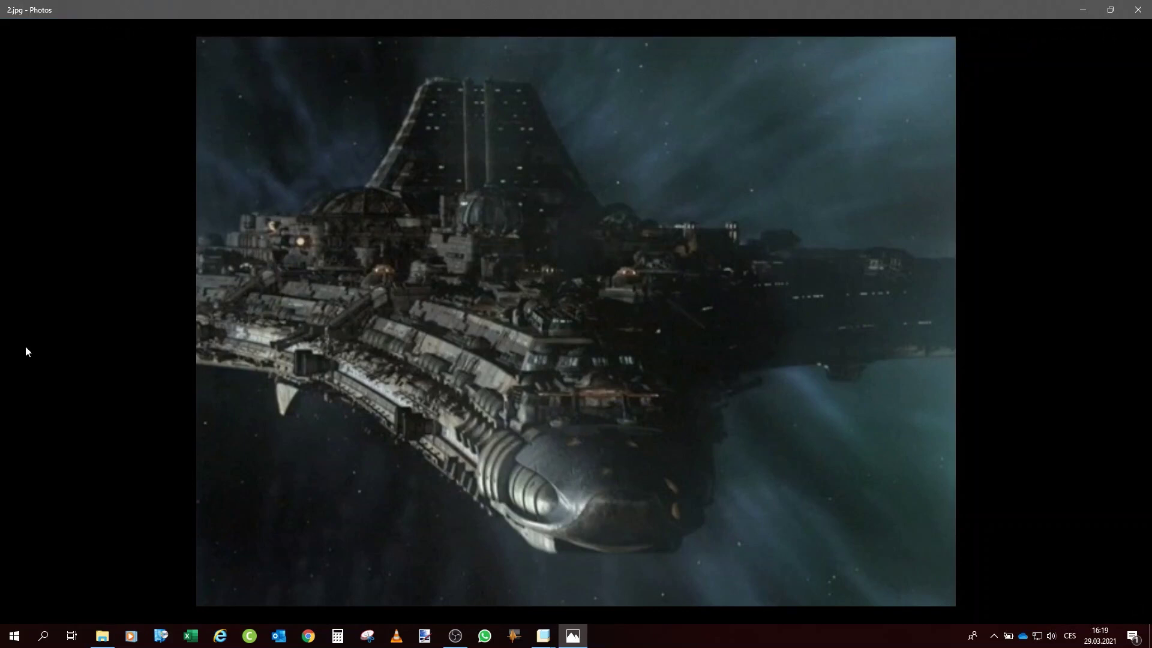
pyautogui.scroll(-1, 123, 317)
pyautogui.click(29, 322)
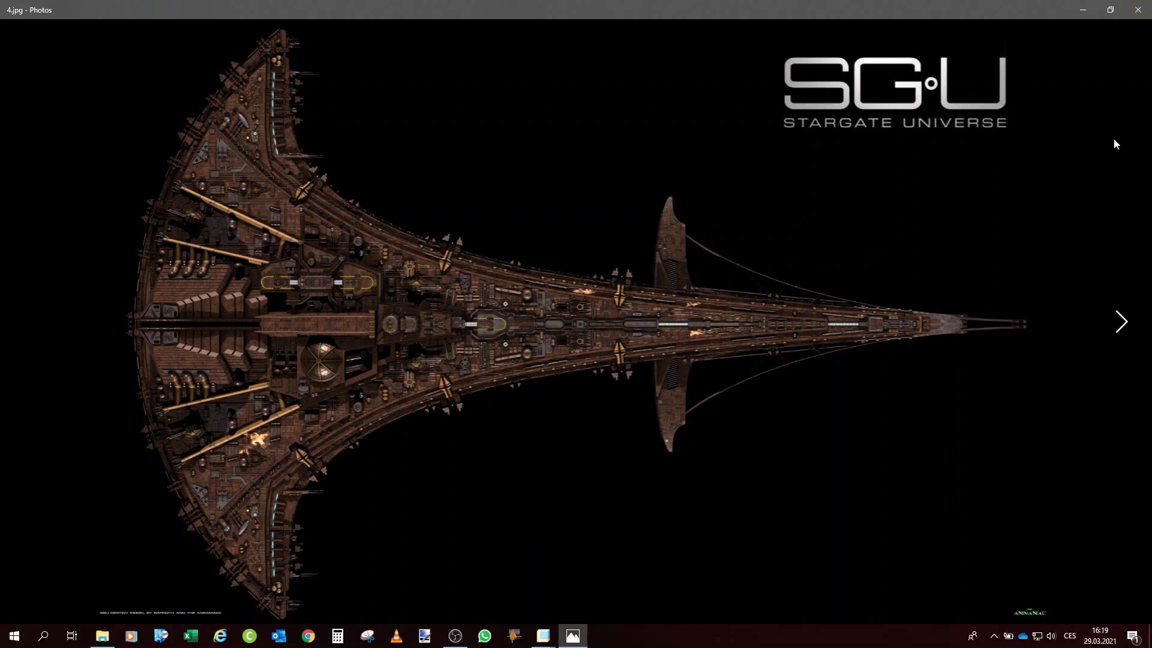
pyautogui.click(1135, 15)
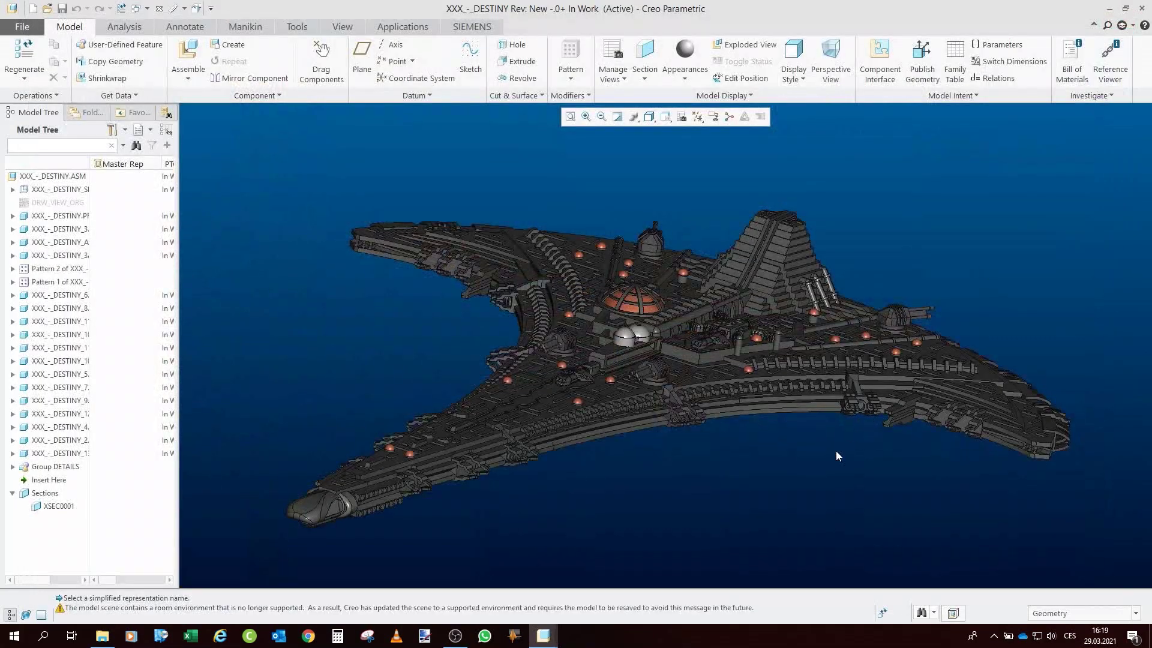
# - Examine the overall shape of the Destiny ship assembly from the front and side, including the hull edge and rear pyramid tower
pyautogui.moveTo(753, 410)
pyautogui.mouseDown()
pyautogui.moveTo(745, 403)
pyautogui.moveTo(774, 409)
pyautogui.moveTo(744, 408)
pyautogui.moveTo(748, 396)
pyautogui.mouseUp()
pyautogui.scroll(4, 737, 327)
pyautogui.scroll(-3, 697, 309)
pyautogui.moveTo(697, 303); pyautogui.dragTo(697, 309)
pyautogui.scroll(-1, 697, 309)
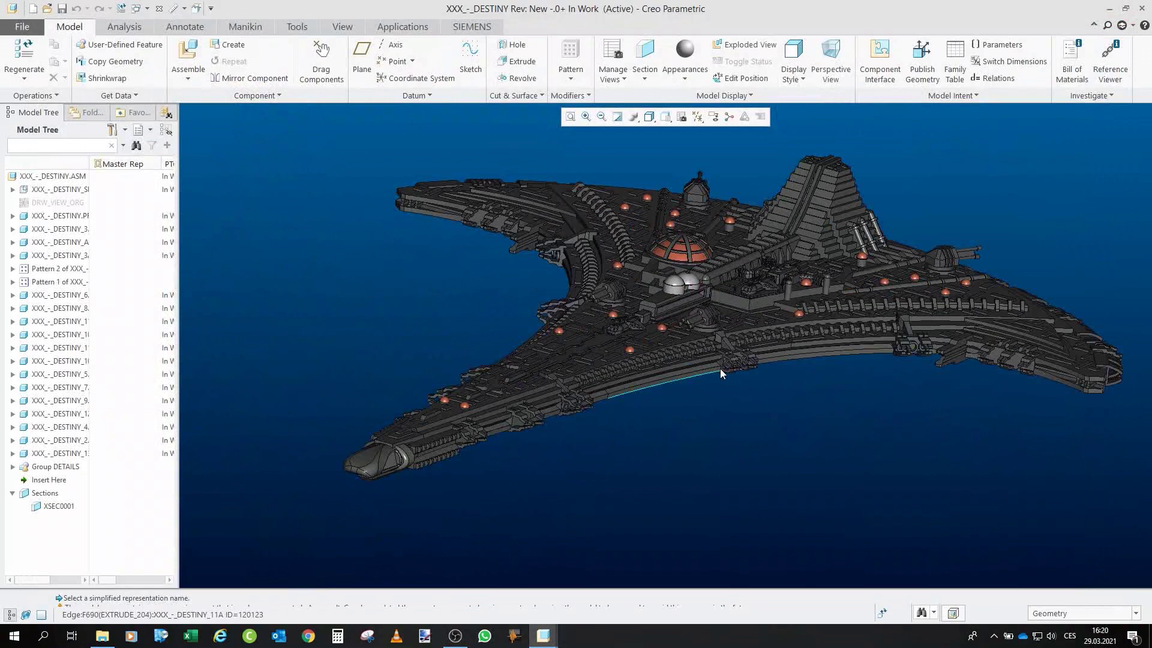
pyautogui.moveTo(723, 295)
pyautogui.mouseDown()
pyautogui.moveTo(712, 283)
pyautogui.moveTo(787, 252)
pyautogui.moveTo(700, 249)
pyautogui.moveTo(640, 303)
pyautogui.moveTo(733, 304)
pyautogui.mouseUp()
pyautogui.scroll(-4, 733, 300)
pyautogui.moveTo(859, 332); pyautogui.dragTo(735, 422)
pyautogui.scroll(2, 830, 287)
pyautogui.scroll(-4, 824, 289)
pyautogui.moveTo(825, 289); pyautogui.dragTo(905, 287)
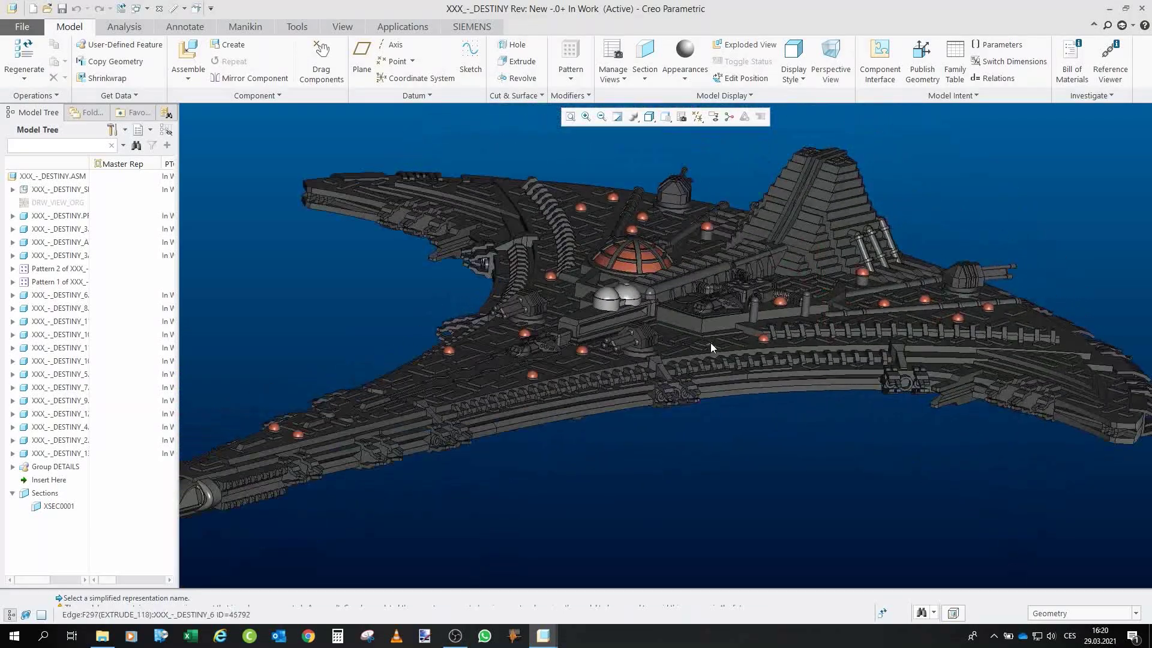
pyautogui.scroll(-2, 589, 305)
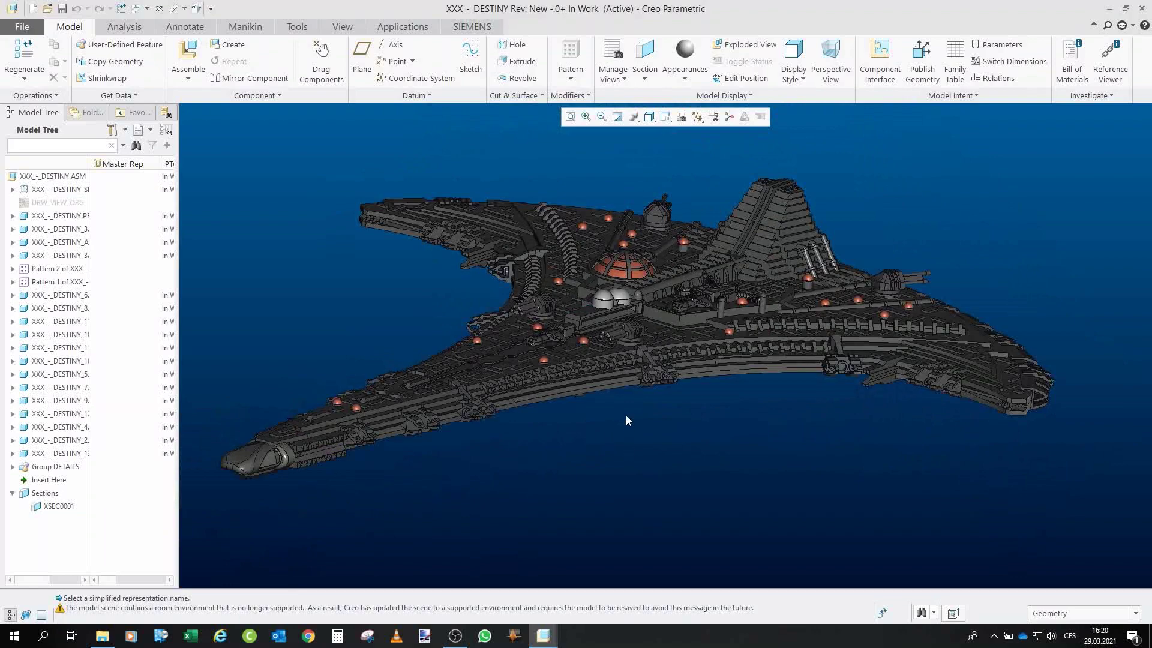
pyautogui.moveTo(526, 299); pyautogui.dragTo(505, 298)
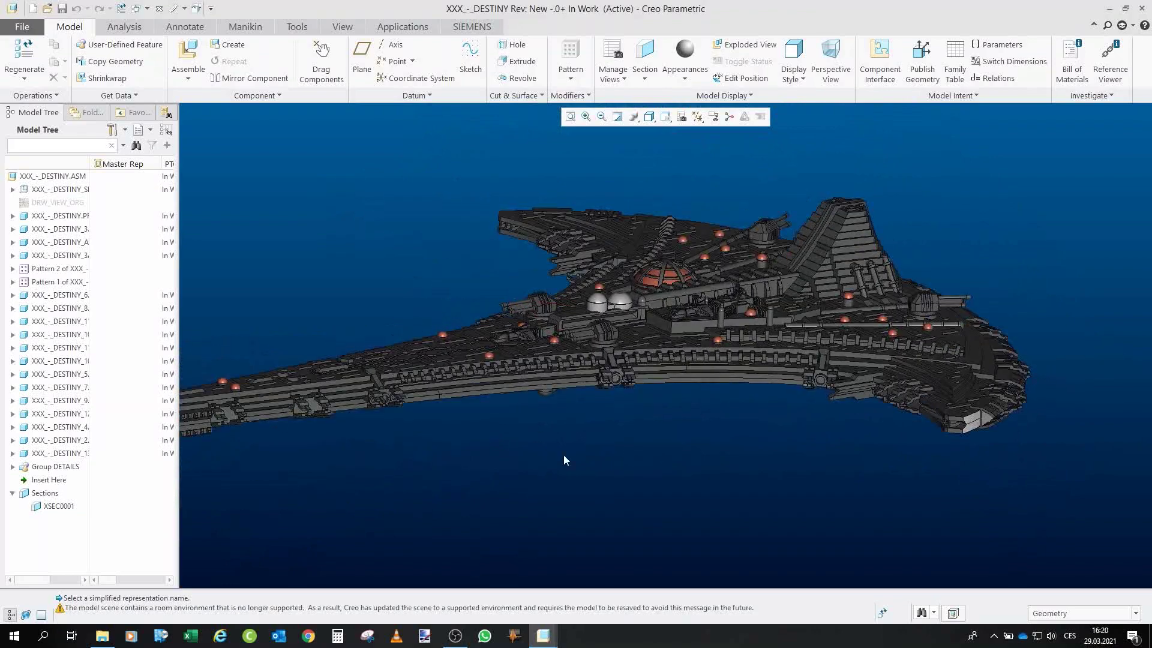
pyautogui.scroll(3, 527, 277)
pyautogui.moveTo(527, 337)
pyautogui.mouseDown()
pyautogui.moveTo(537, 313)
pyautogui.moveTo(580, 282)
pyautogui.moveTo(601, 343)
pyautogui.mouseUp()
pyautogui.scroll(-2, 580, 282)
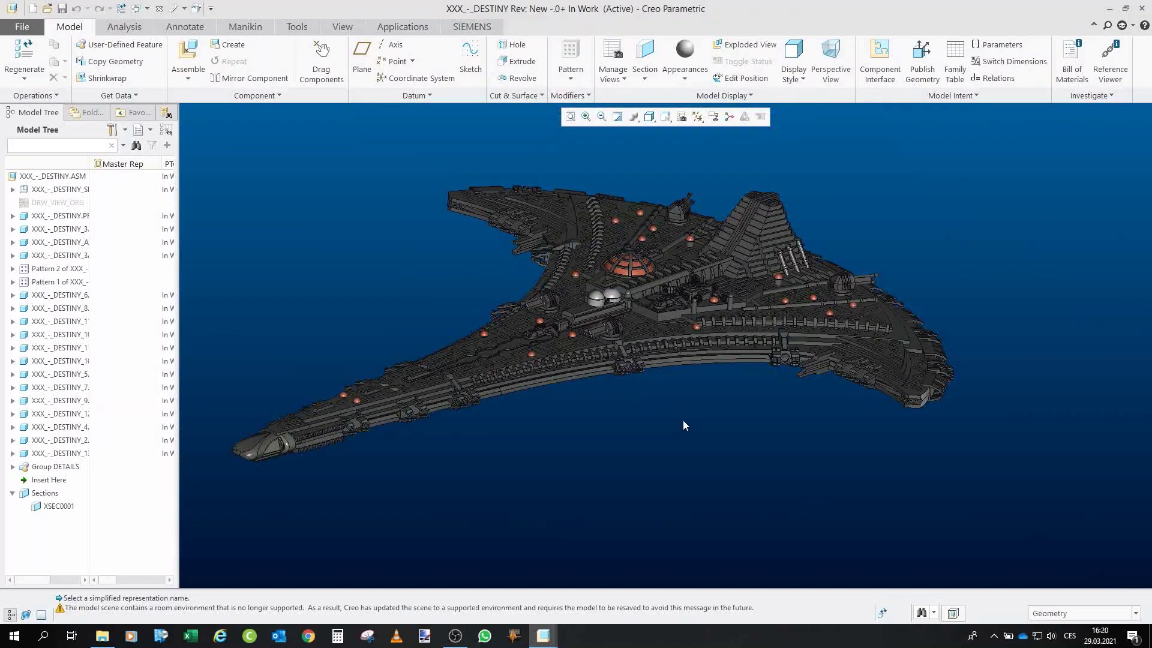
# - Inspect the central deck of the ship around the orange dome, the twin silver domes and the surrounding surface details
pyautogui.scroll(4, 546, 299)
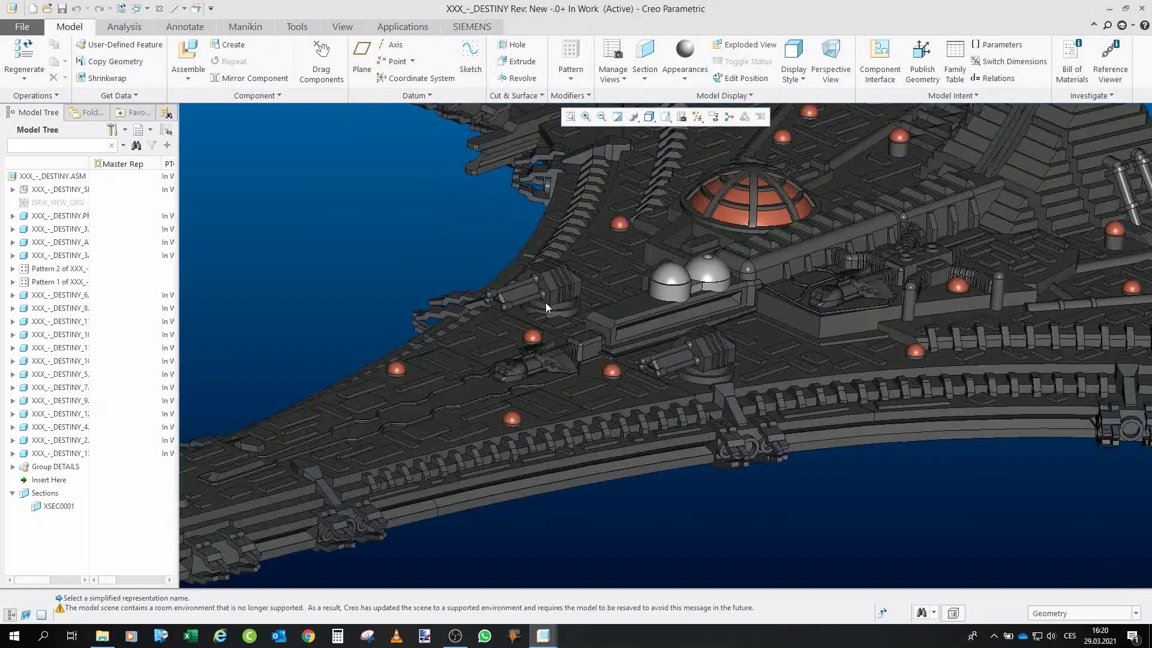
pyautogui.scroll(-2, 547, 298)
pyautogui.moveTo(617, 341); pyautogui.dragTo(617, 348)
pyautogui.scroll(-1, 617, 348)
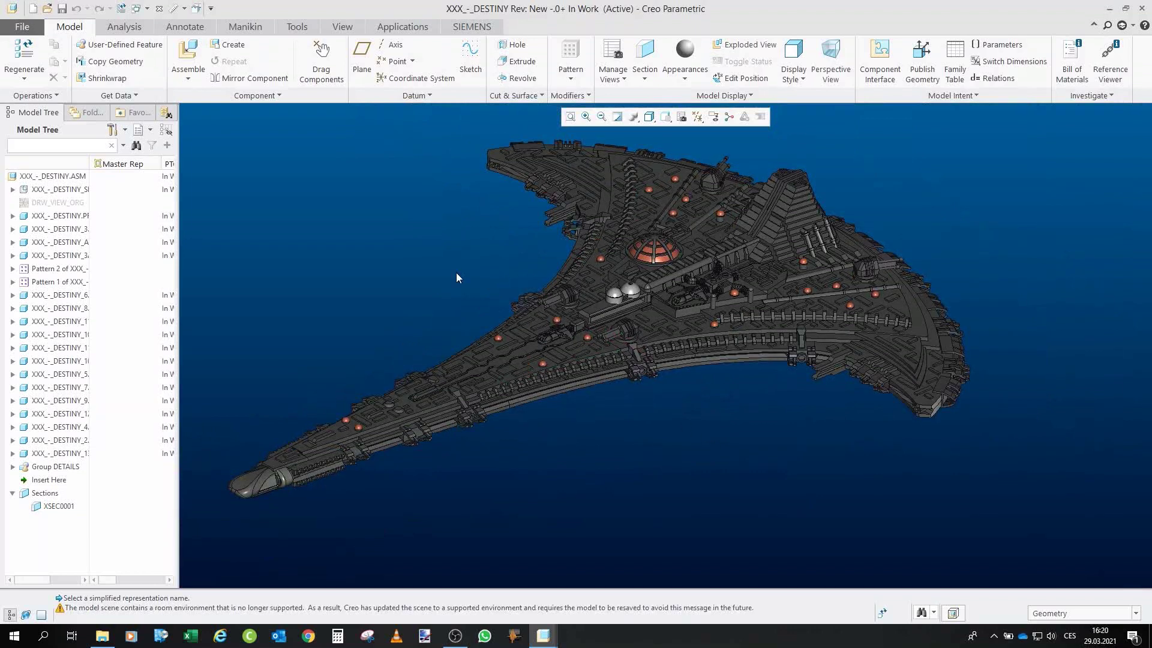
pyautogui.scroll(5, 455, 277)
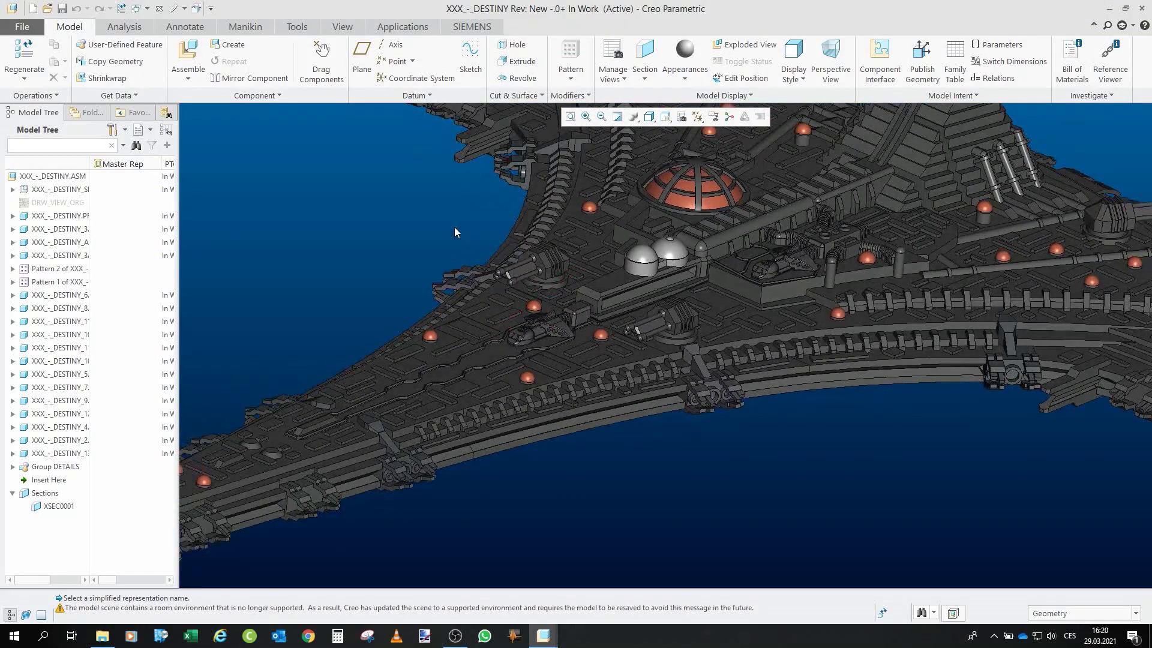
pyautogui.scroll(-4, 455, 228)
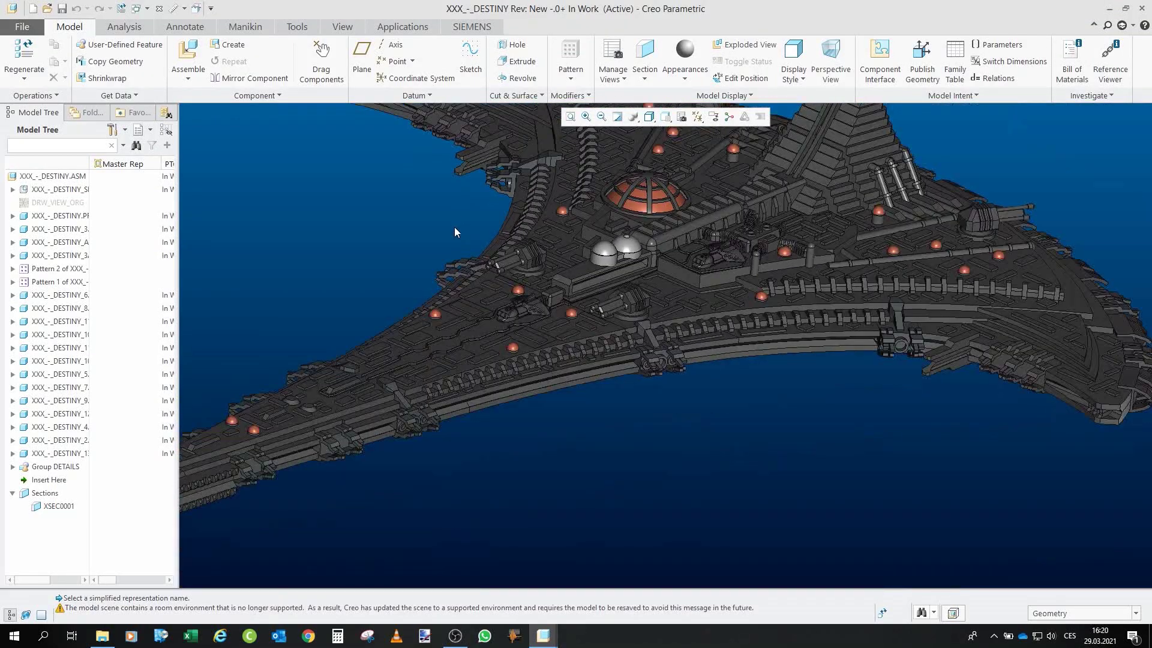
pyautogui.scroll(-2, 455, 232)
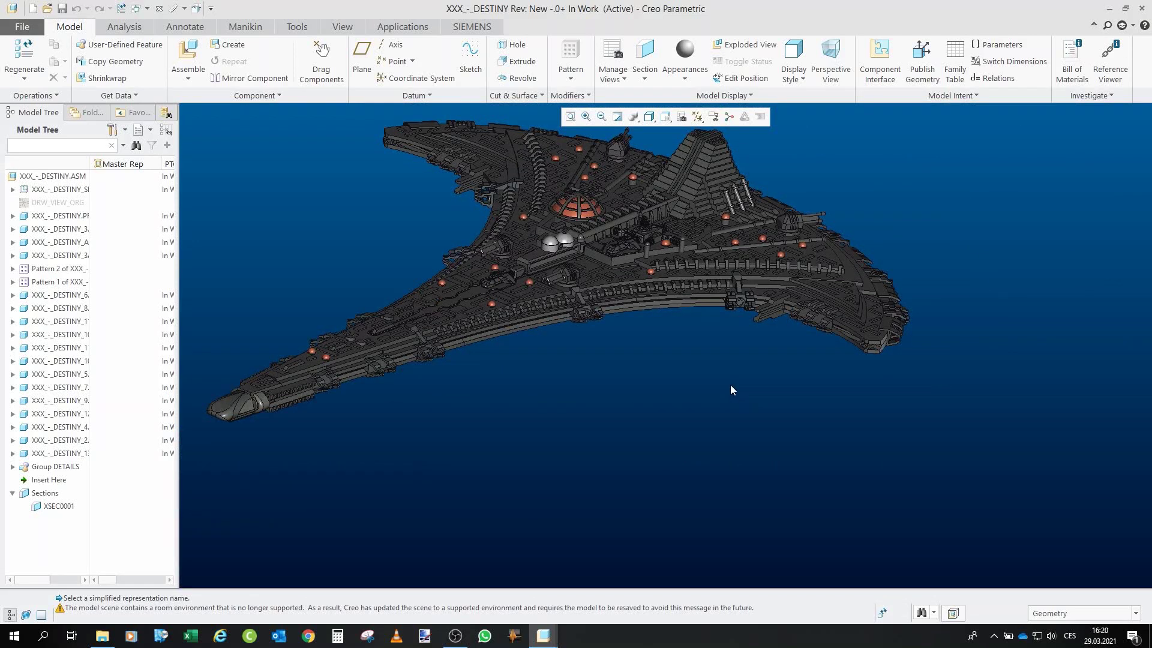
pyautogui.scroll(3, 450, 265)
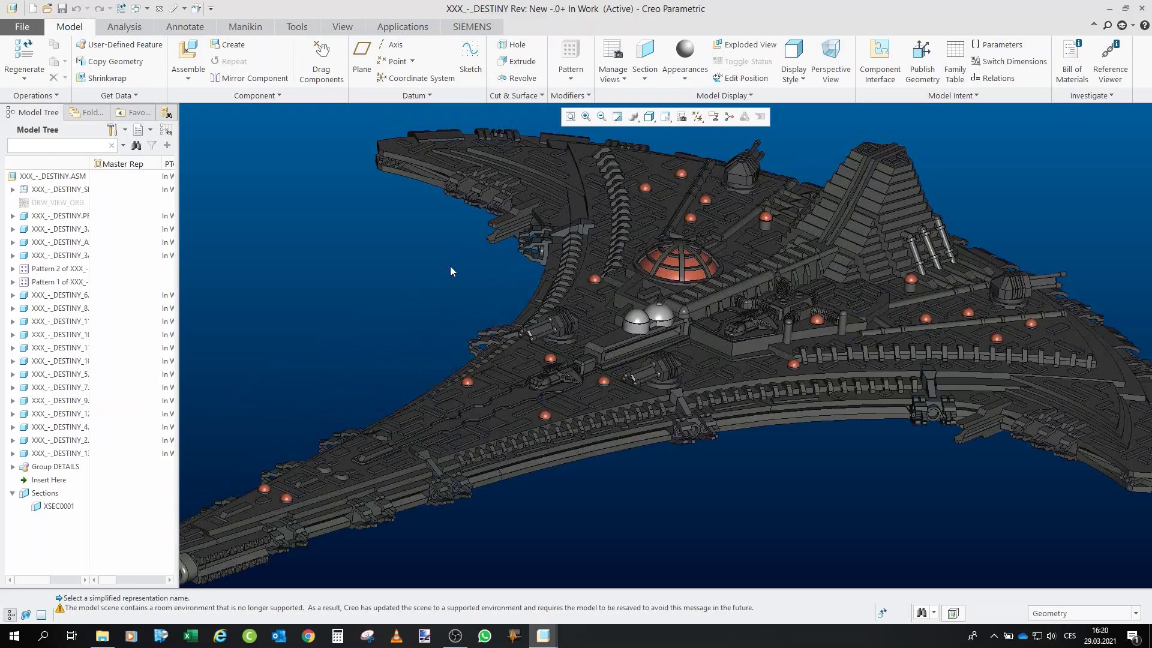
pyautogui.scroll(-1, 451, 271)
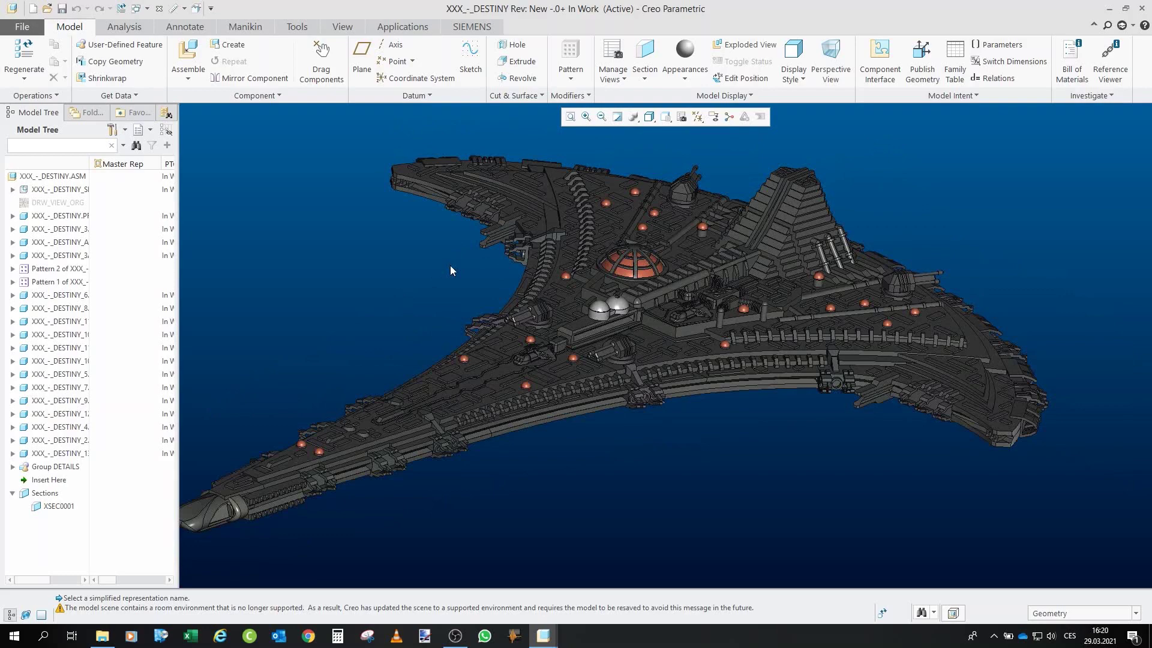
# - Examine the complete ship from a raised front angle, comparing the long bow with the two swept wings
pyautogui.scroll(-2, 754, 285)
pyautogui.moveTo(723, 350); pyautogui.dragTo(709, 294)
pyautogui.scroll(1, 509, 267)
pyautogui.moveTo(508, 266); pyautogui.dragTo(695, 390)
pyautogui.scroll(-5, 696, 390)
pyautogui.scroll(4, 895, 261)
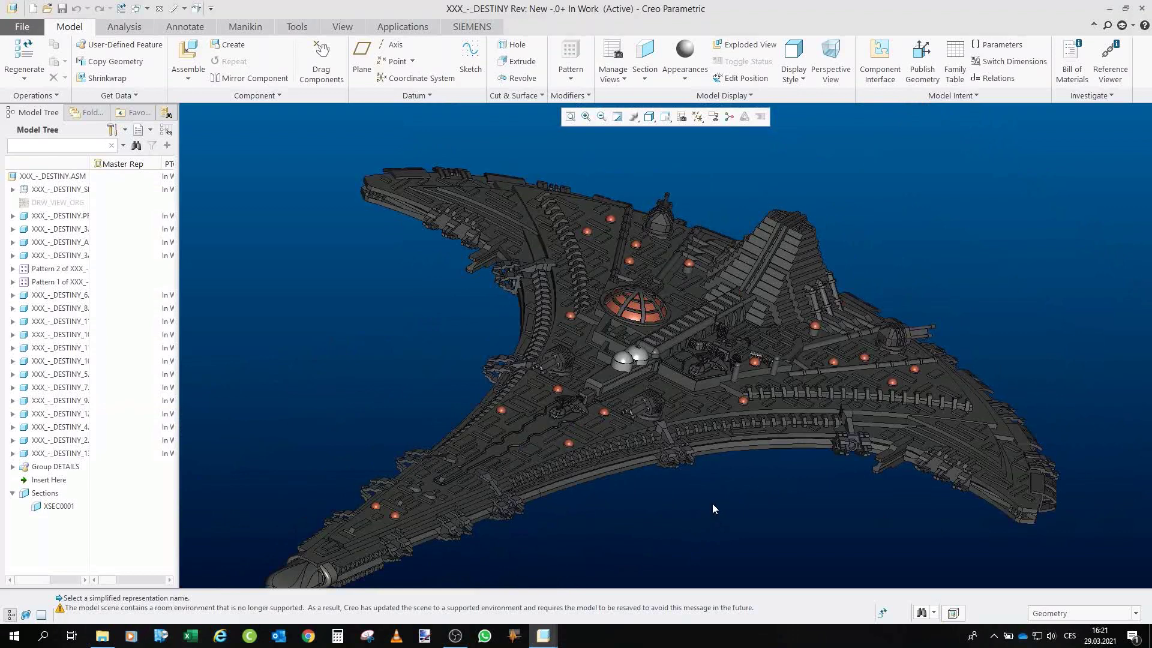
pyautogui.scroll(-2, 534, 227)
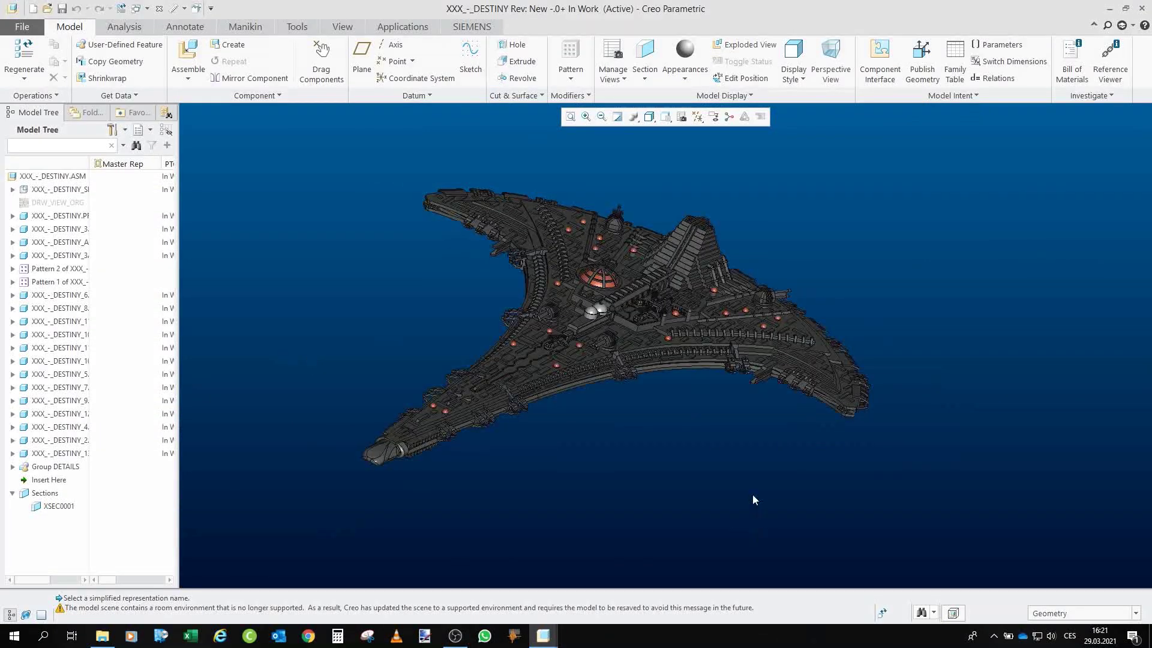
pyautogui.scroll(2, 751, 489)
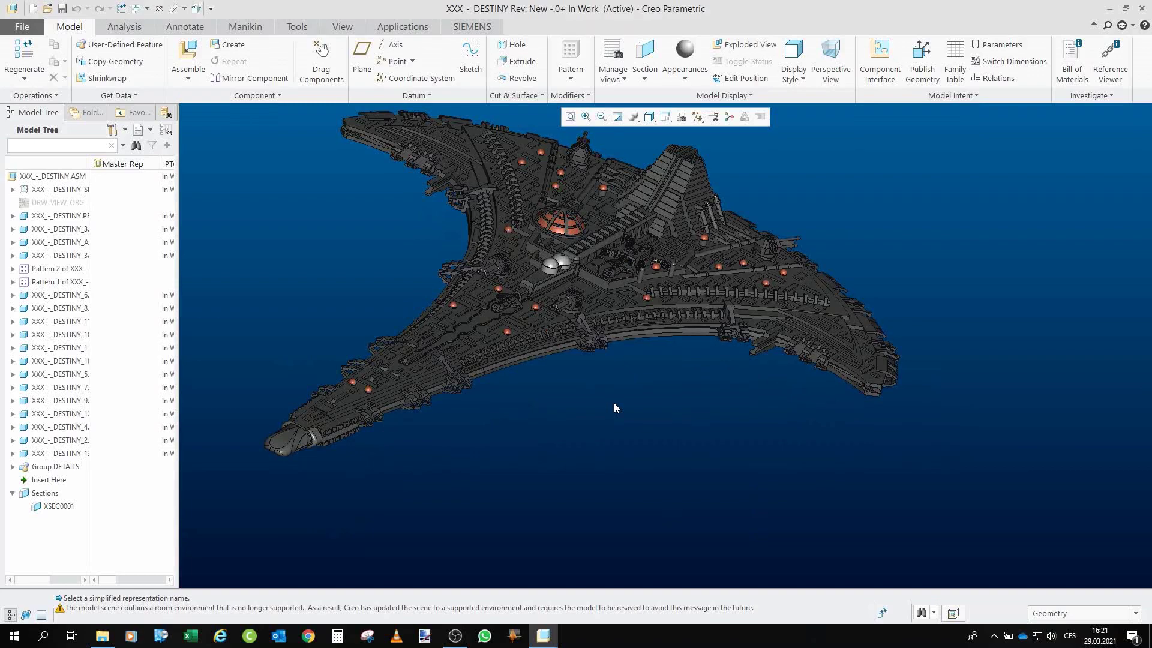
# - Inspect the cannon turrets beside the twin silver domes up close, and return to the complete ship
pyautogui.scroll(5, 518, 266)
pyautogui.moveTo(447, 228); pyautogui.dragTo(449, 240)
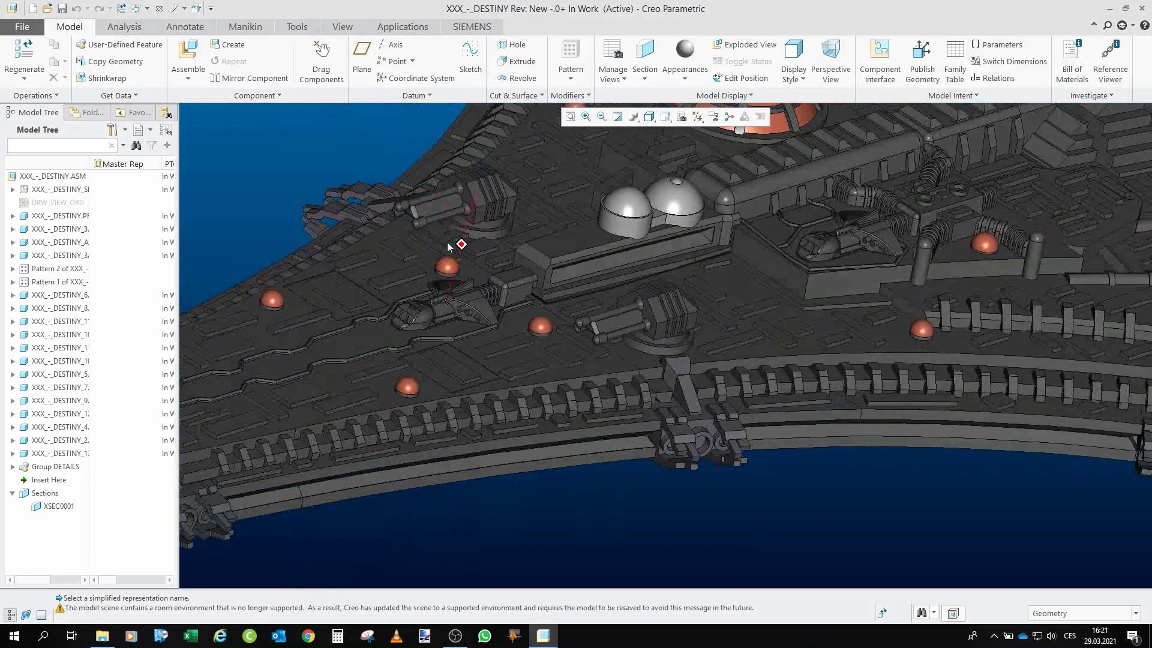
pyautogui.scroll(-1, 456, 218)
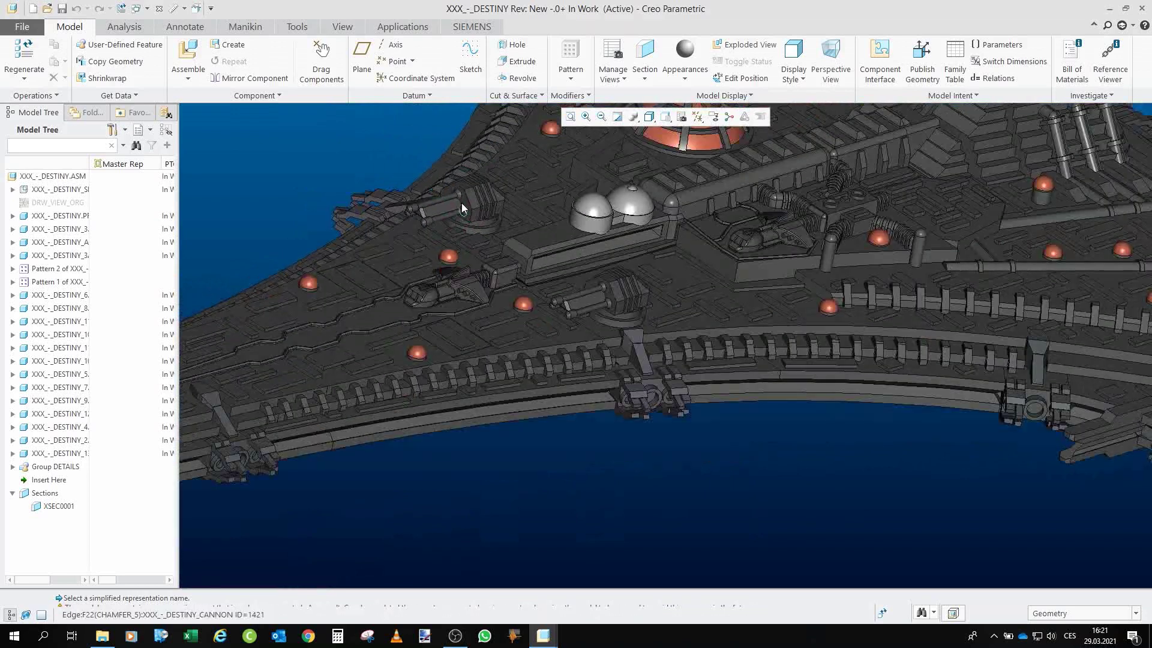
pyautogui.scroll(-2, 471, 198)
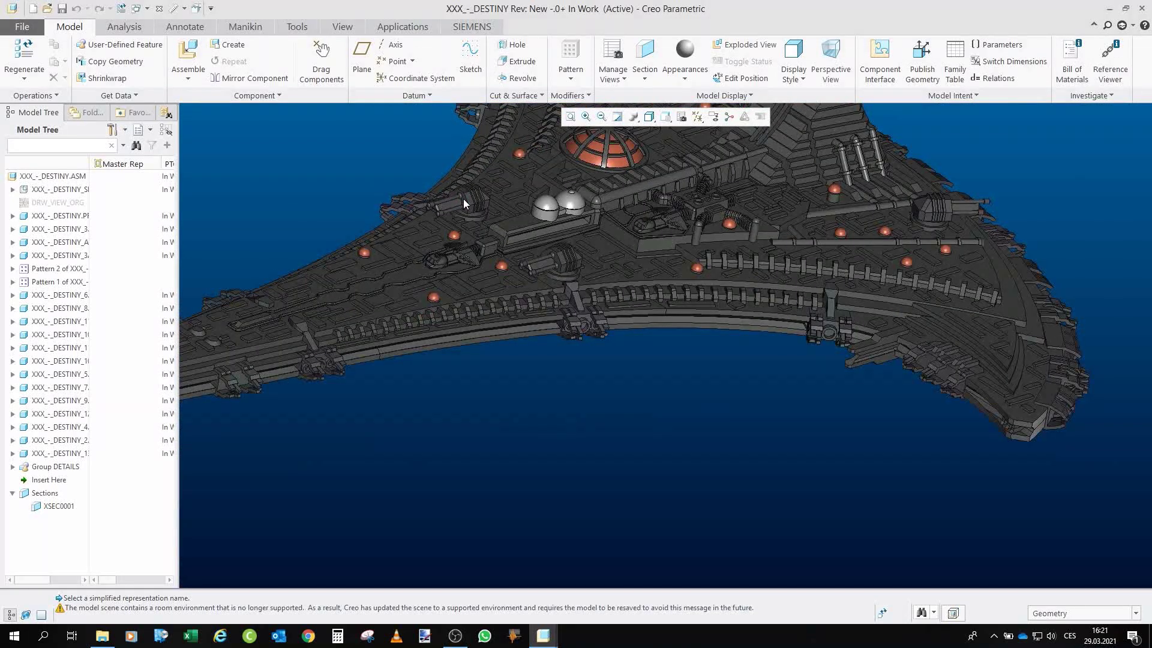
pyautogui.scroll(3, 459, 199)
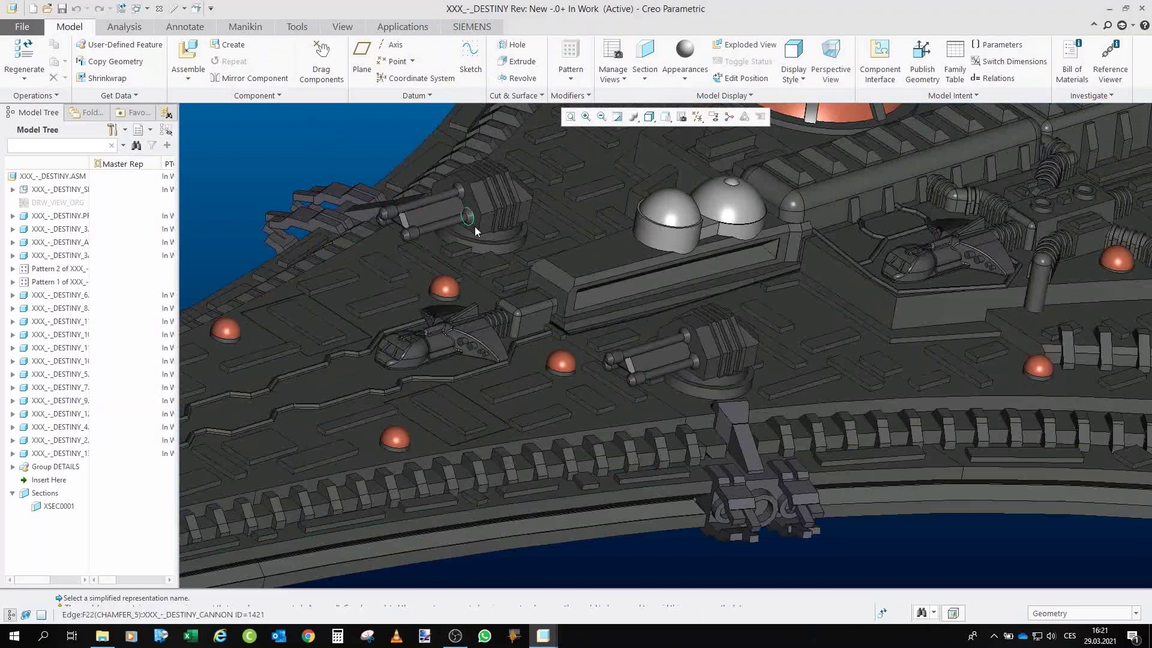
pyautogui.scroll(-10, 470, 234)
pyautogui.scroll(-3, 462, 267)
pyautogui.moveTo(462, 267); pyautogui.dragTo(541, 354)
pyautogui.scroll(-3, 536, 318)
pyautogui.scroll(3, 770, 445)
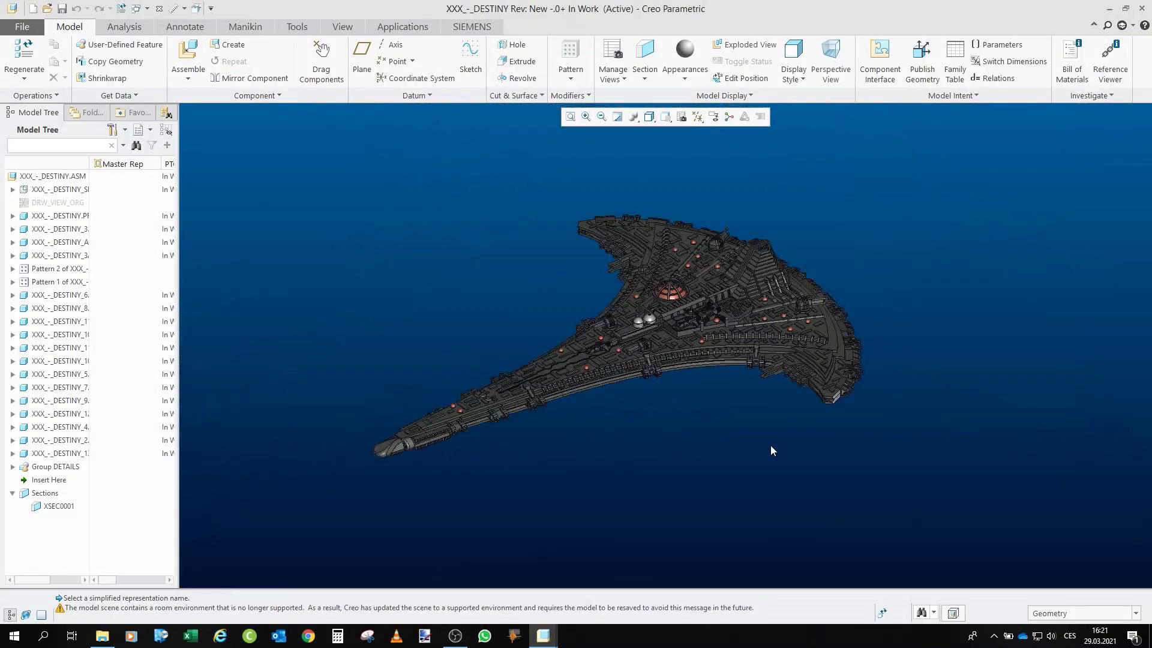
# - Examine the whole ship's outline and upper hull from the side and from above
pyautogui.moveTo(753, 399); pyautogui.dragTo(764, 402)
pyautogui.scroll(-3, 726, 422)
pyautogui.scroll(2, 724, 424)
pyautogui.moveTo(656, 390); pyautogui.dragTo(610, 350)
pyautogui.scroll(2, 714, 413)
pyautogui.moveTo(703, 396); pyautogui.dragTo(693, 396)
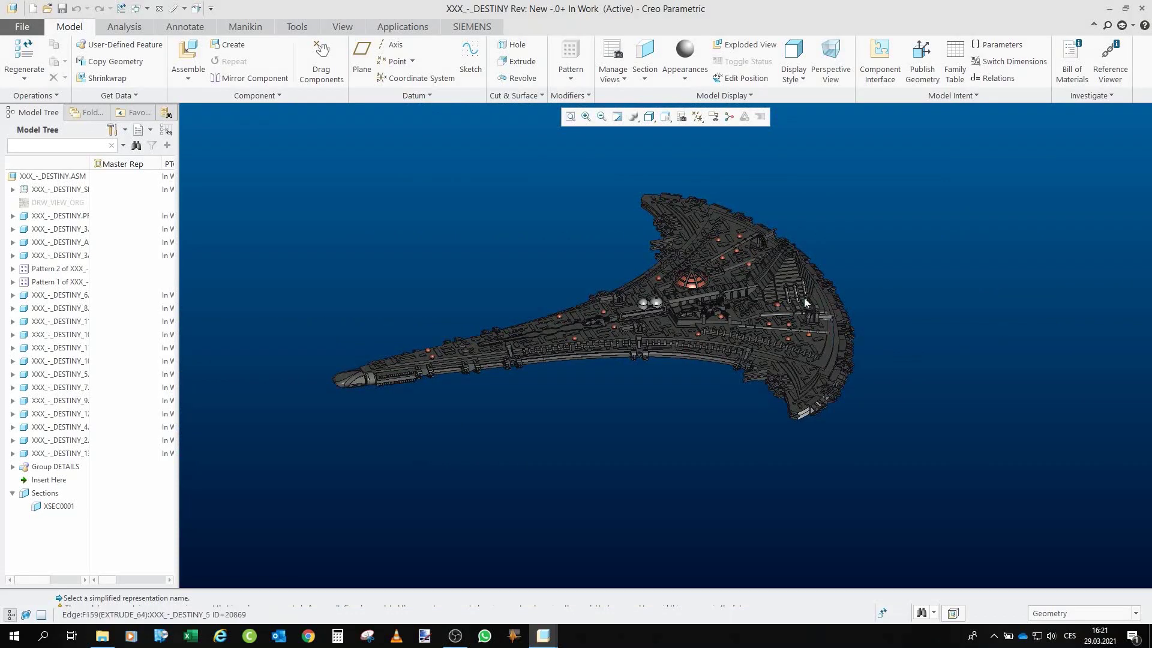
pyautogui.moveTo(780, 283); pyautogui.dragTo(814, 284)
pyautogui.moveTo(534, 222); pyautogui.dragTo(564, 239)
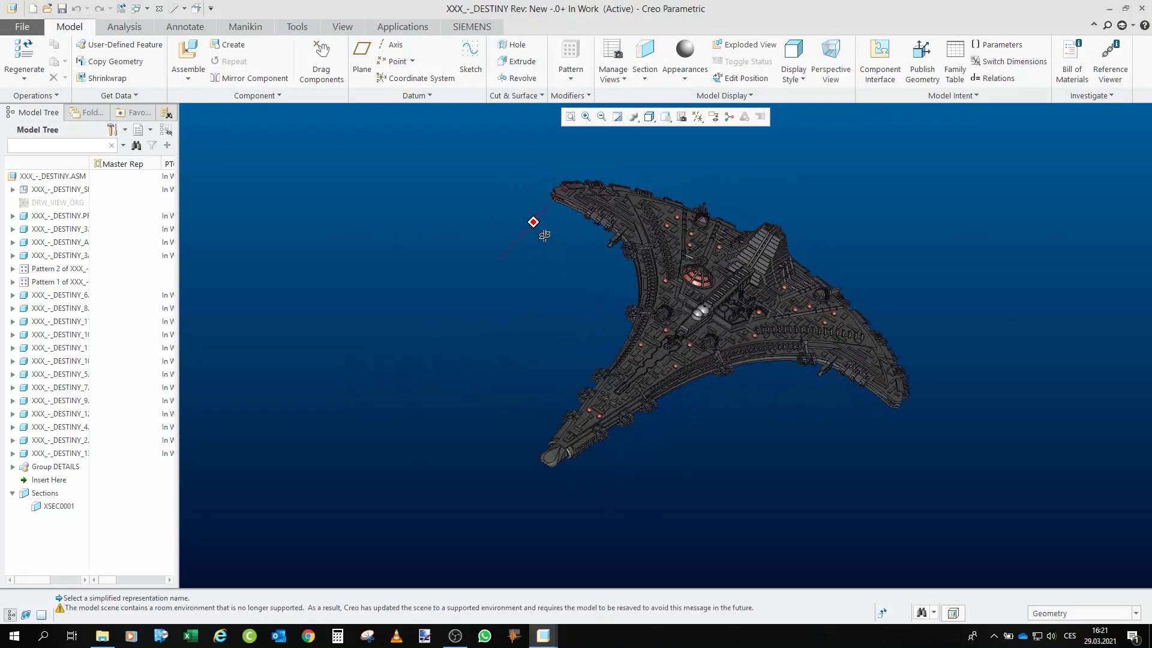
pyautogui.scroll(2, 553, 197)
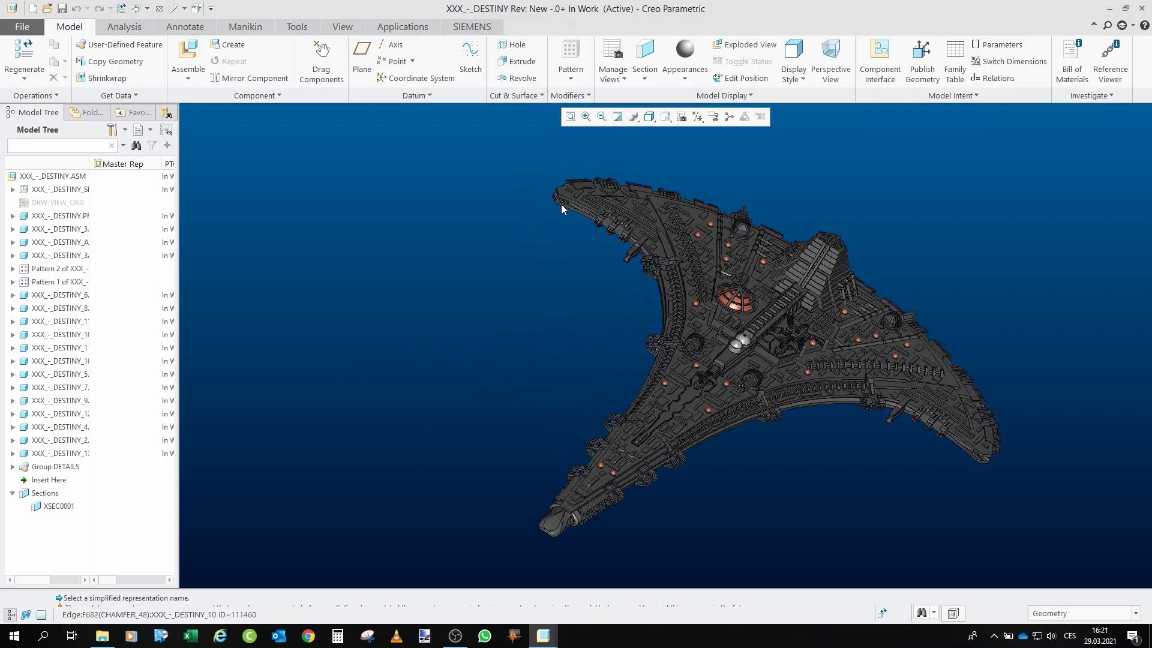
pyautogui.moveTo(571, 203); pyautogui.dragTo(698, 328)
pyautogui.scroll(-2, 729, 408)
pyautogui.moveTo(728, 406); pyautogui.dragTo(733, 382)
pyautogui.scroll(-3, 786, 163)
pyautogui.moveTo(760, 297)
pyautogui.mouseDown()
pyautogui.moveTo(774, 277)
pyautogui.moveTo(746, 335)
pyautogui.moveTo(759, 342)
pyautogui.moveTo(790, 320)
pyautogui.moveTo(664, 334)
pyautogui.mouseUp()
# - Inspect the shuttle docked in front of the twin silver domes and its neighbouring cannon turrets from several angles
pyautogui.scroll(4, 654, 334)
pyautogui.scroll(5, 647, 332)
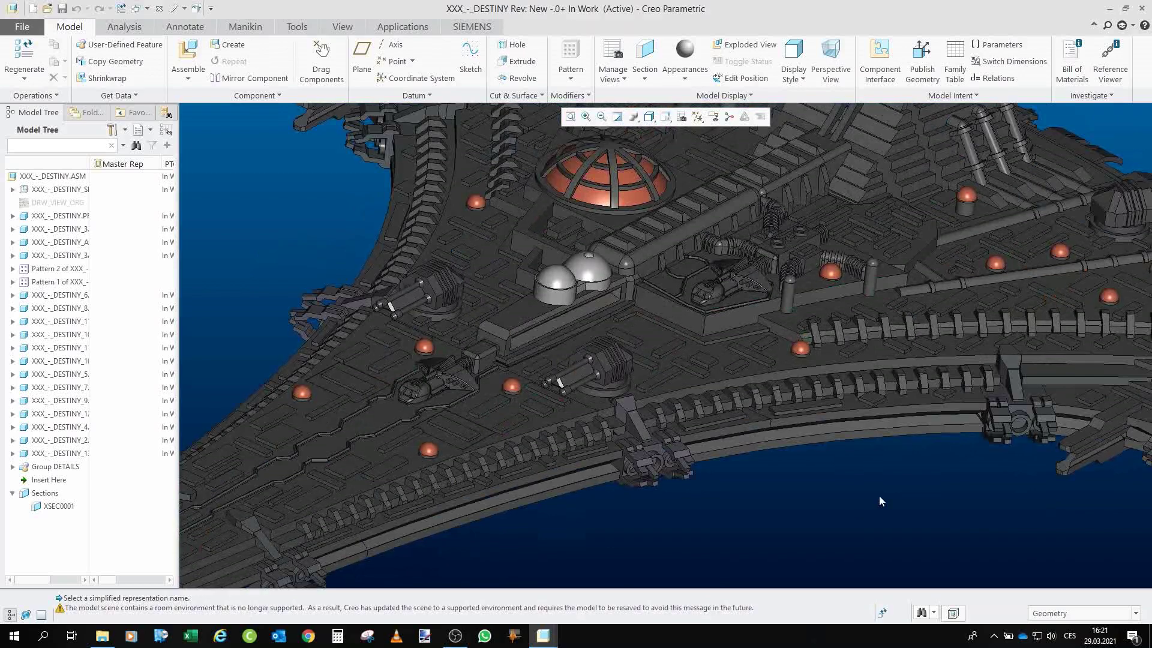
pyautogui.moveTo(362, 296); pyautogui.dragTo(270, 324)
pyautogui.scroll(-2, 841, 283)
pyautogui.scroll(2, 441, 422)
pyautogui.moveTo(441, 423); pyautogui.dragTo(513, 372)
pyautogui.scroll(-5, 610, 282)
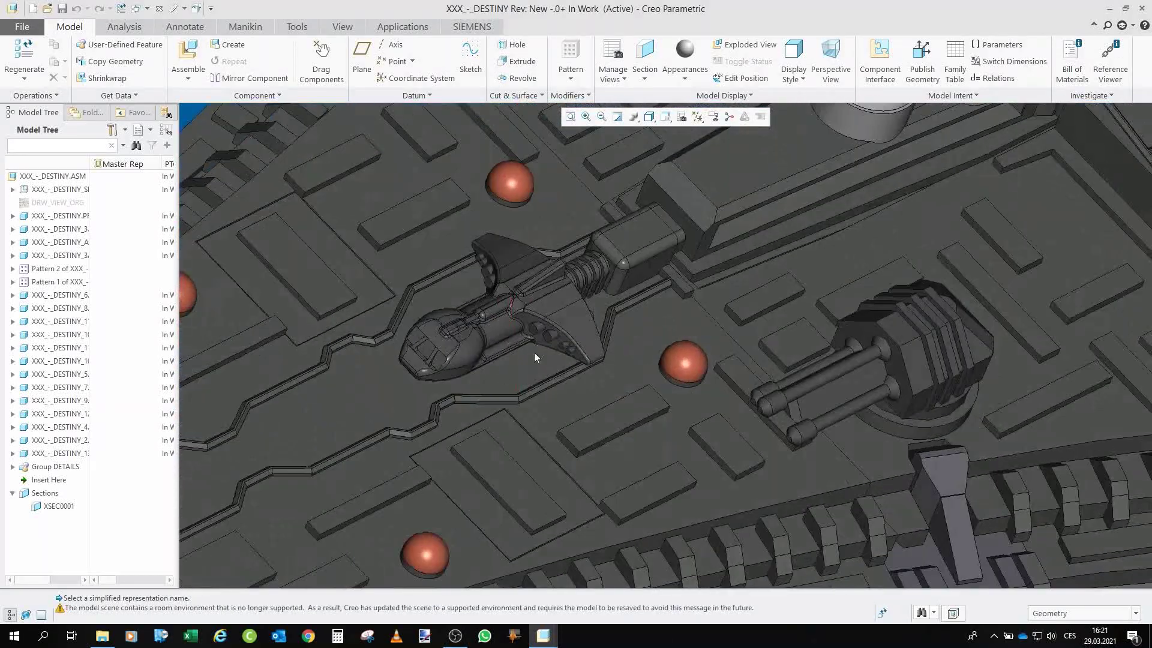
pyautogui.moveTo(426, 351); pyautogui.dragTo(392, 262)
pyautogui.scroll(3, 410, 362)
pyautogui.scroll(2, 391, 261)
pyautogui.moveTo(575, 415); pyautogui.dragTo(567, 436)
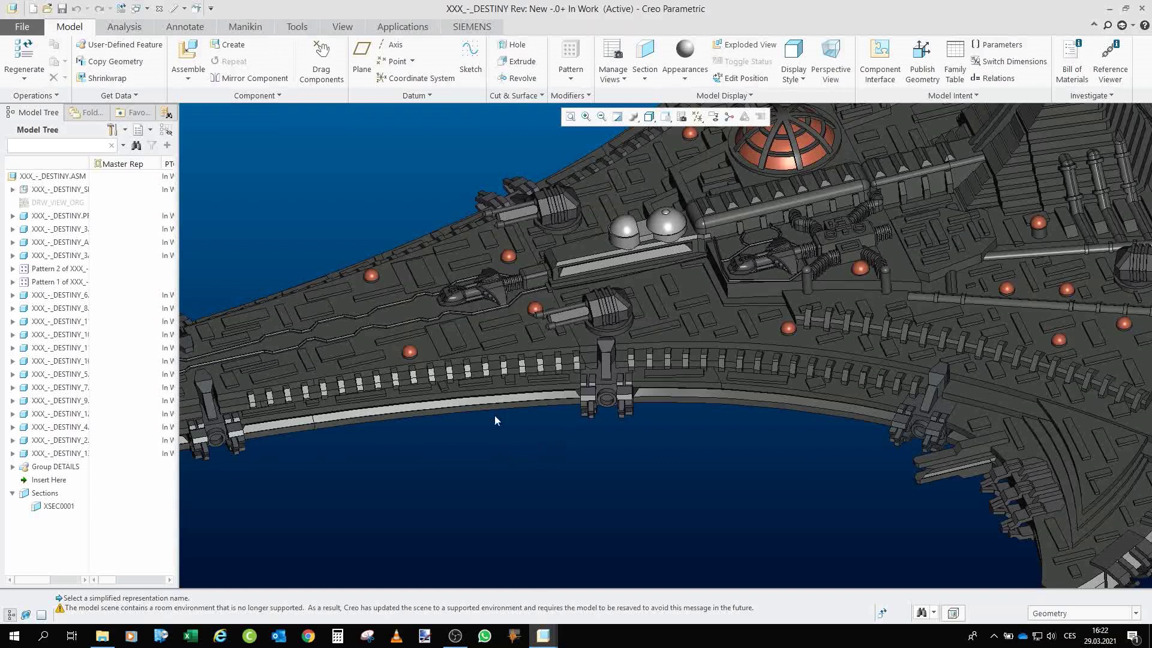
pyautogui.scroll(-5, 564, 420)
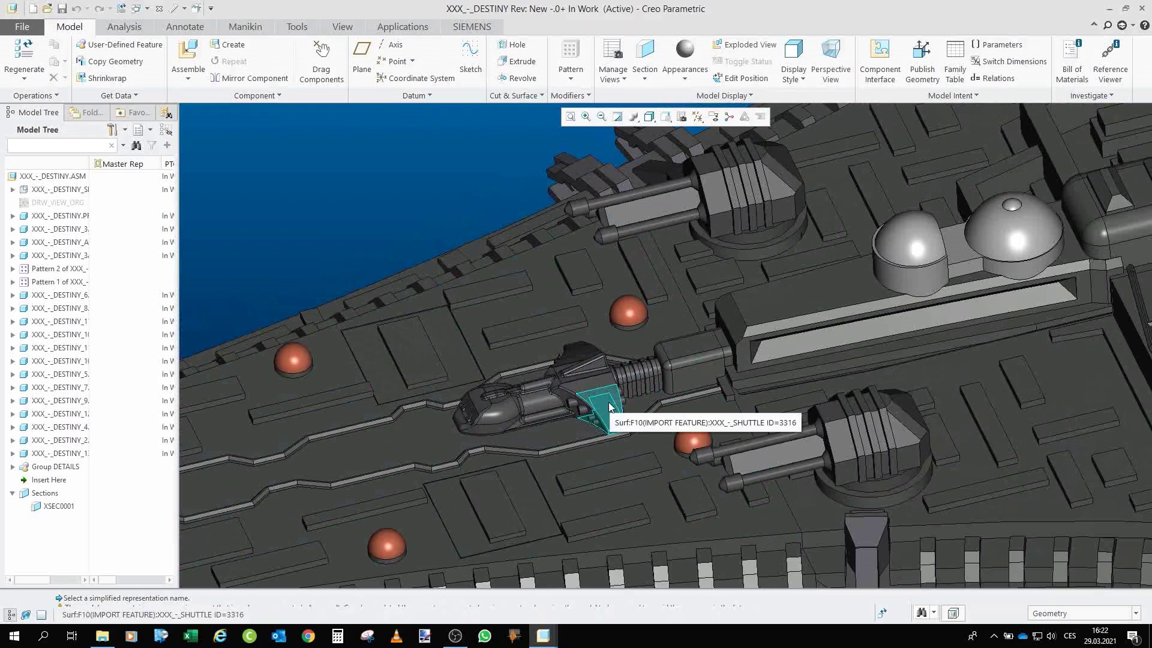
pyautogui.scroll(8, 608, 402)
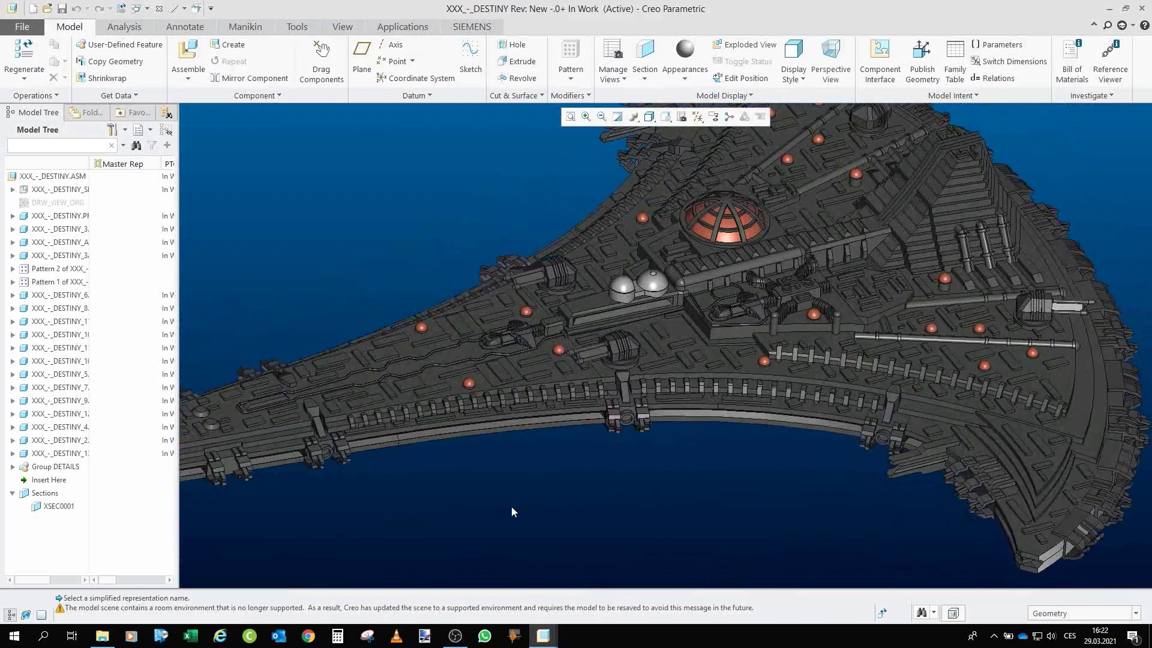
pyautogui.scroll(3, 617, 348)
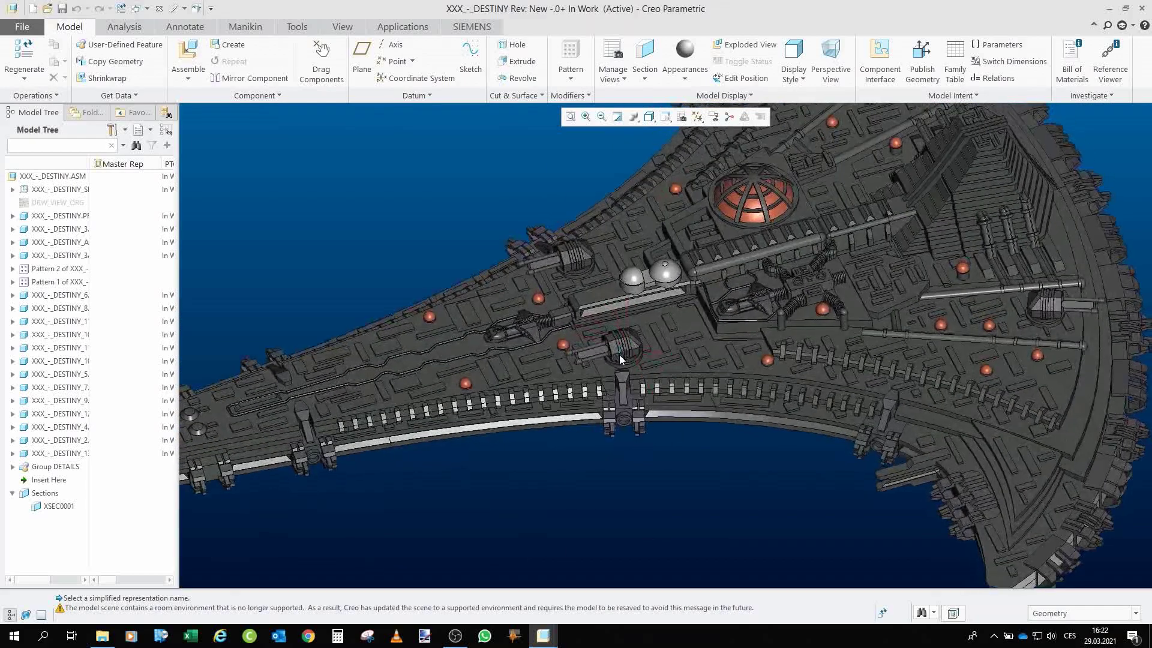
# - Hide the shuttle docked in front of the twin silver domes to expose its mounting peg
pyautogui.scroll(5, 615, 358)
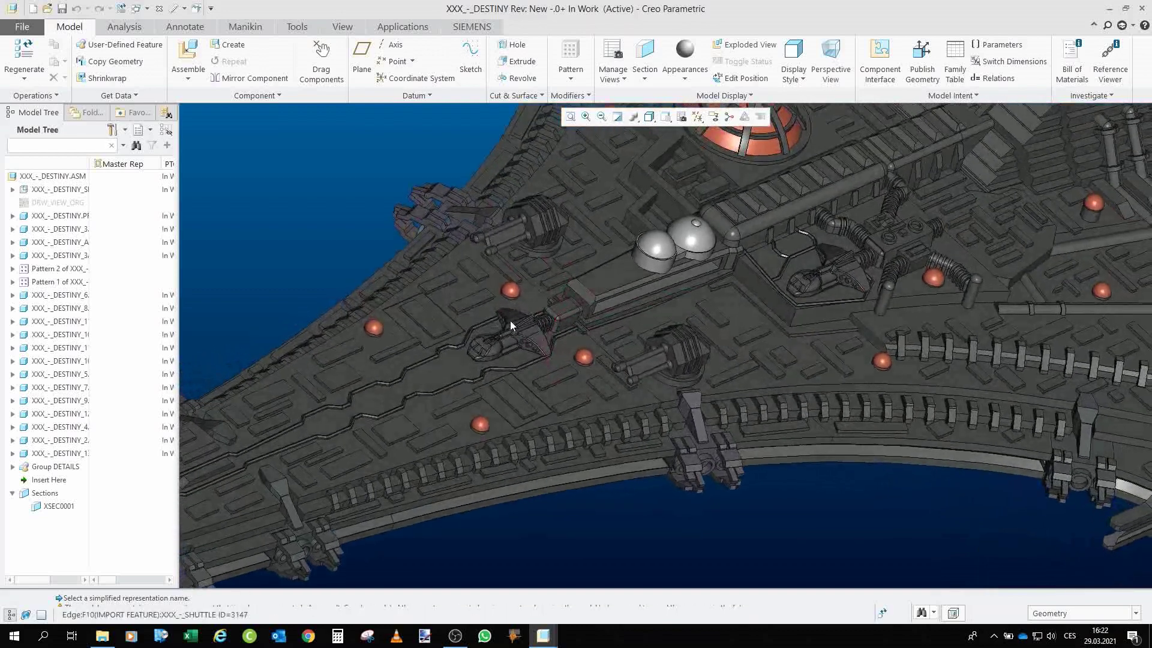
pyautogui.scroll(-8, 519, 318)
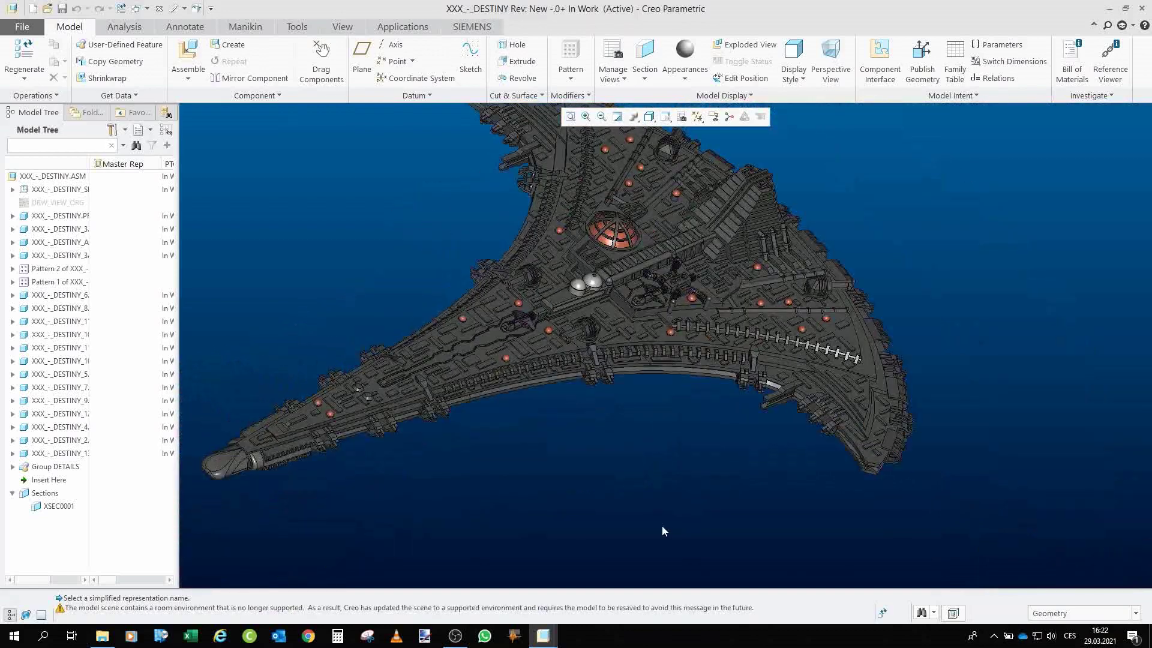
pyautogui.scroll(4, 543, 333)
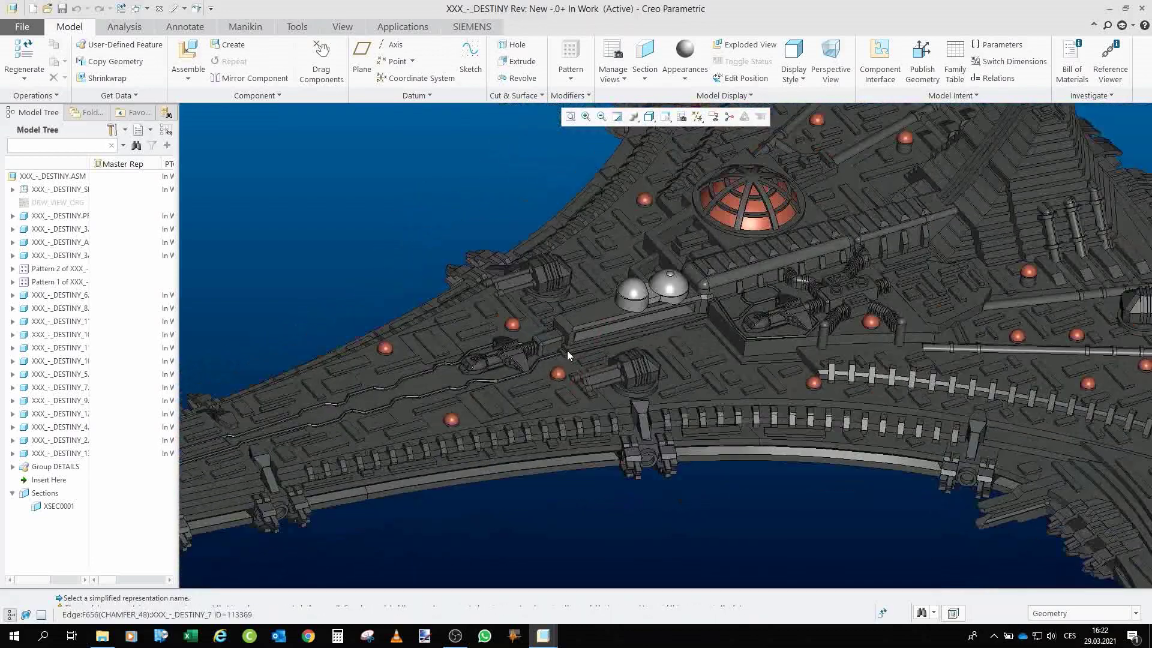
pyautogui.scroll(1, 563, 463)
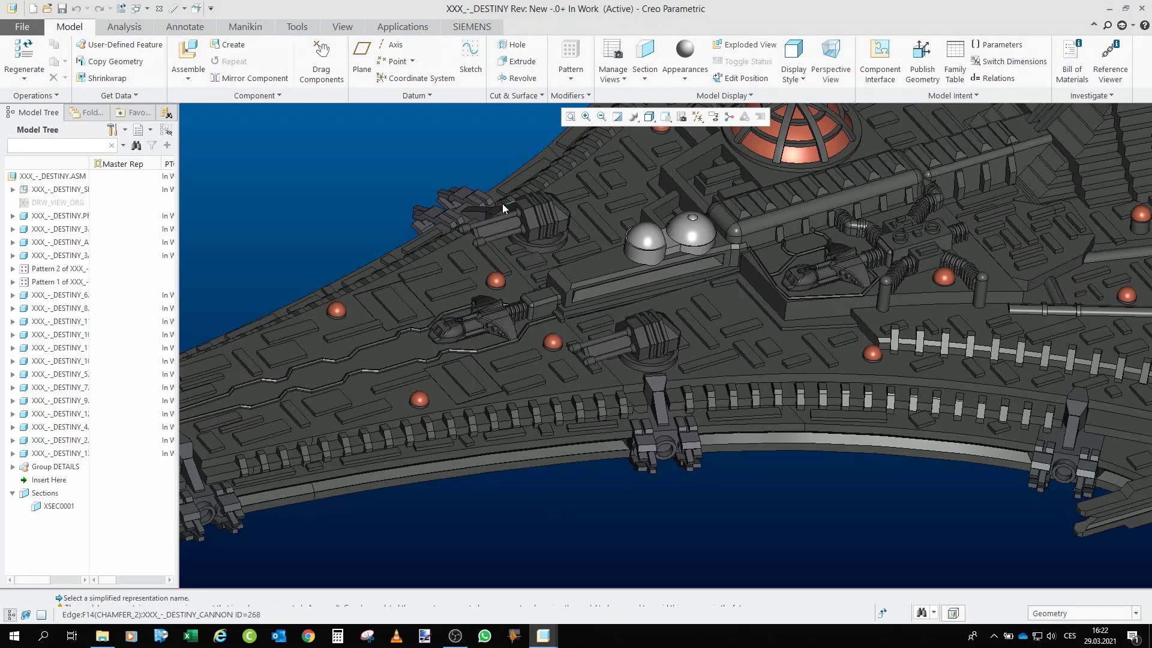
pyautogui.scroll(-3, 418, 243)
pyautogui.click(445, 261)
pyautogui.click(484, 222)
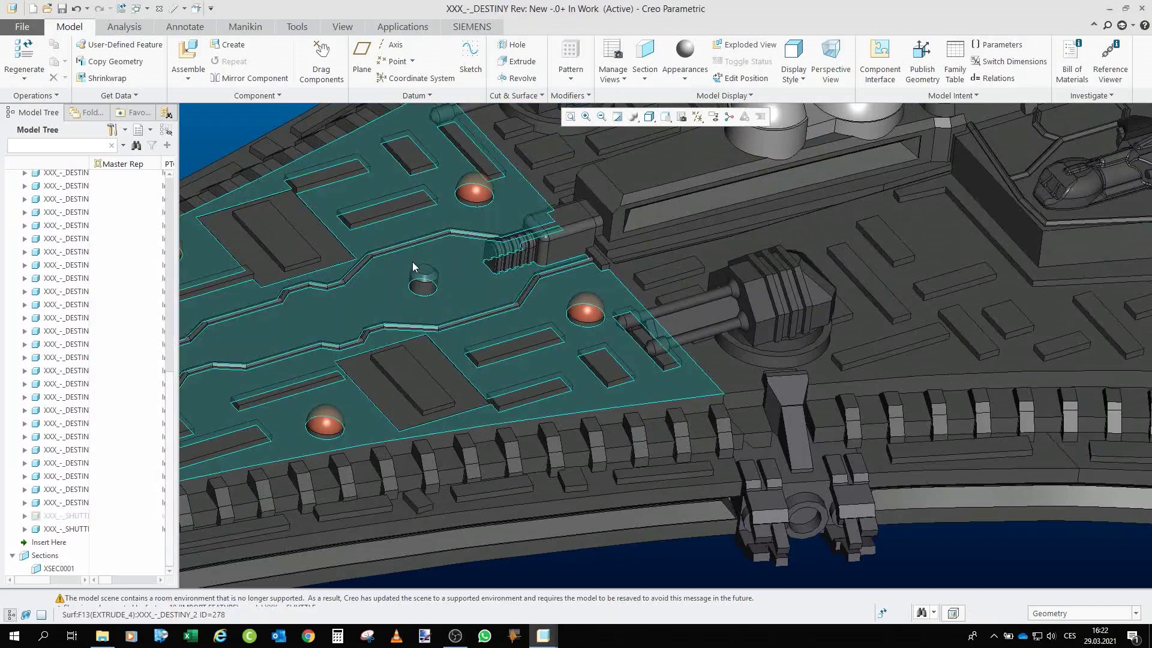
pyautogui.scroll(-3, 419, 257)
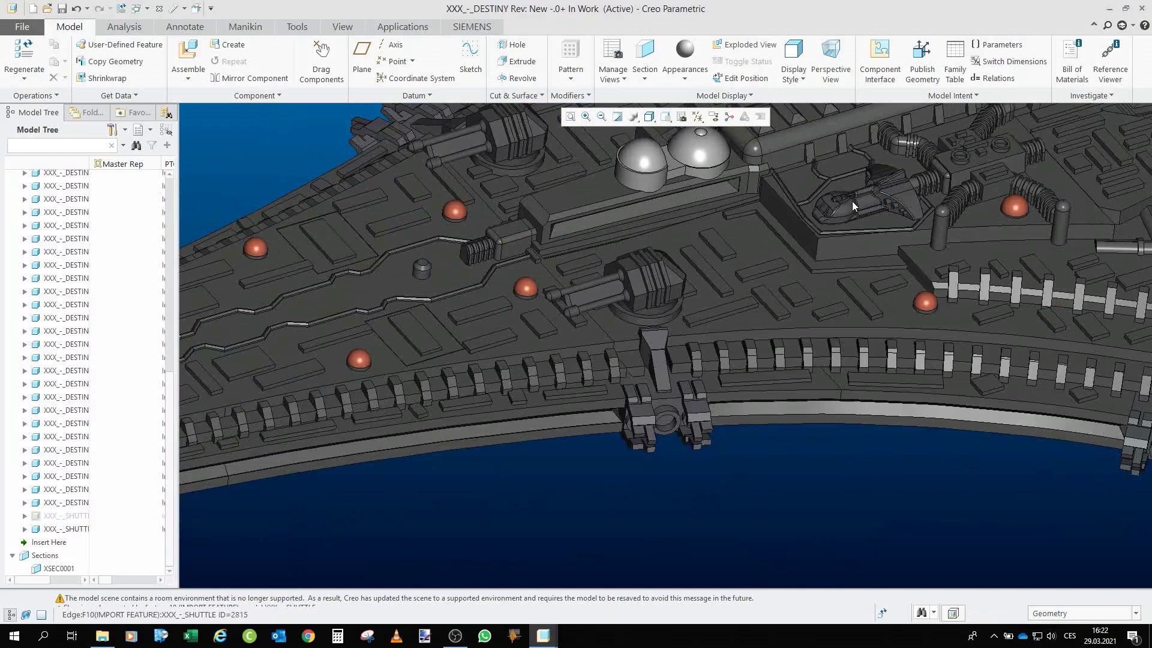
# - Examine the peg that carries the hidden shuttle, and make the shuttle visible again
pyautogui.click(67, 518)
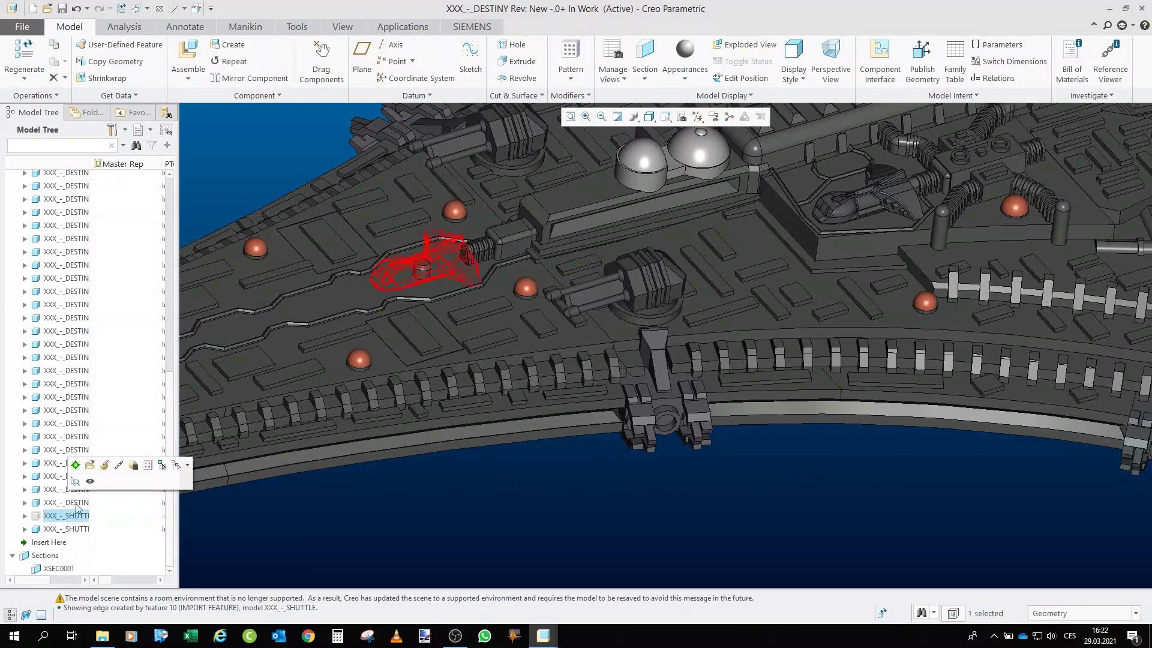
pyautogui.scroll(3, 434, 291)
pyautogui.scroll(2, 434, 291)
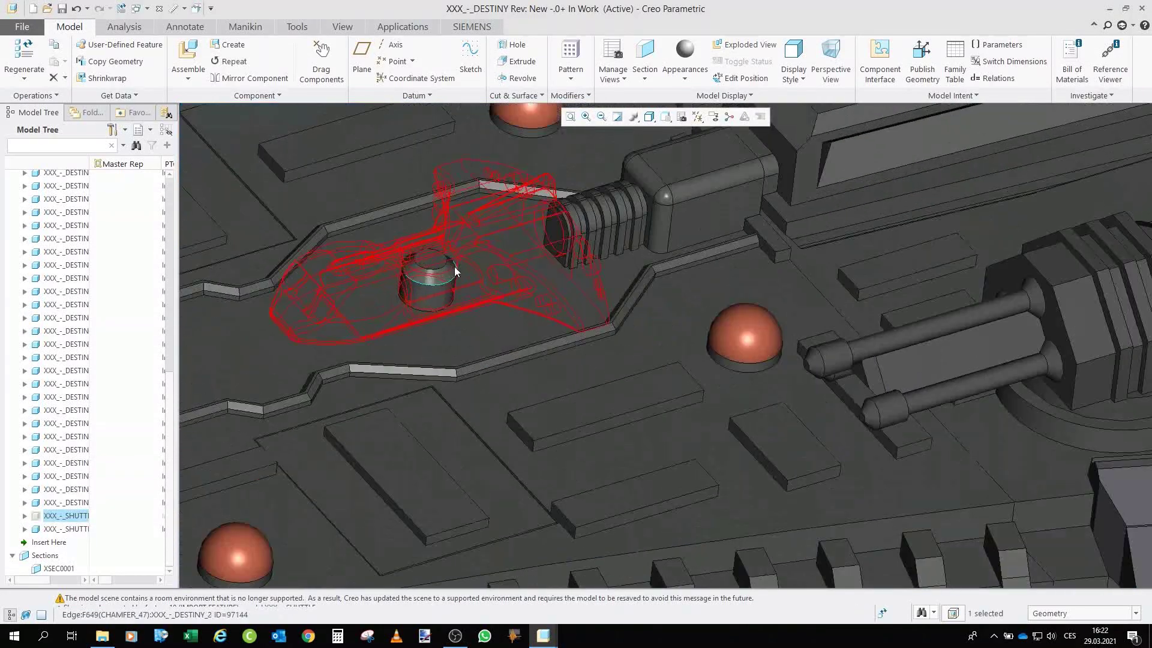
pyautogui.scroll(-1, 421, 246)
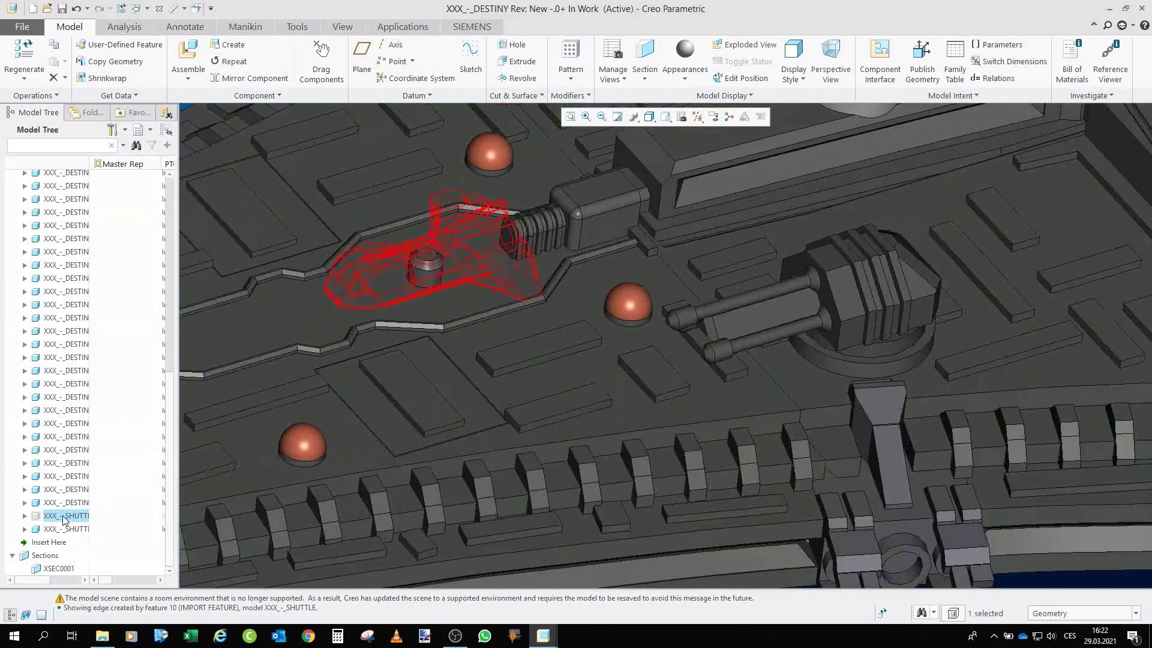
pyautogui.scroll(-4, 681, 282)
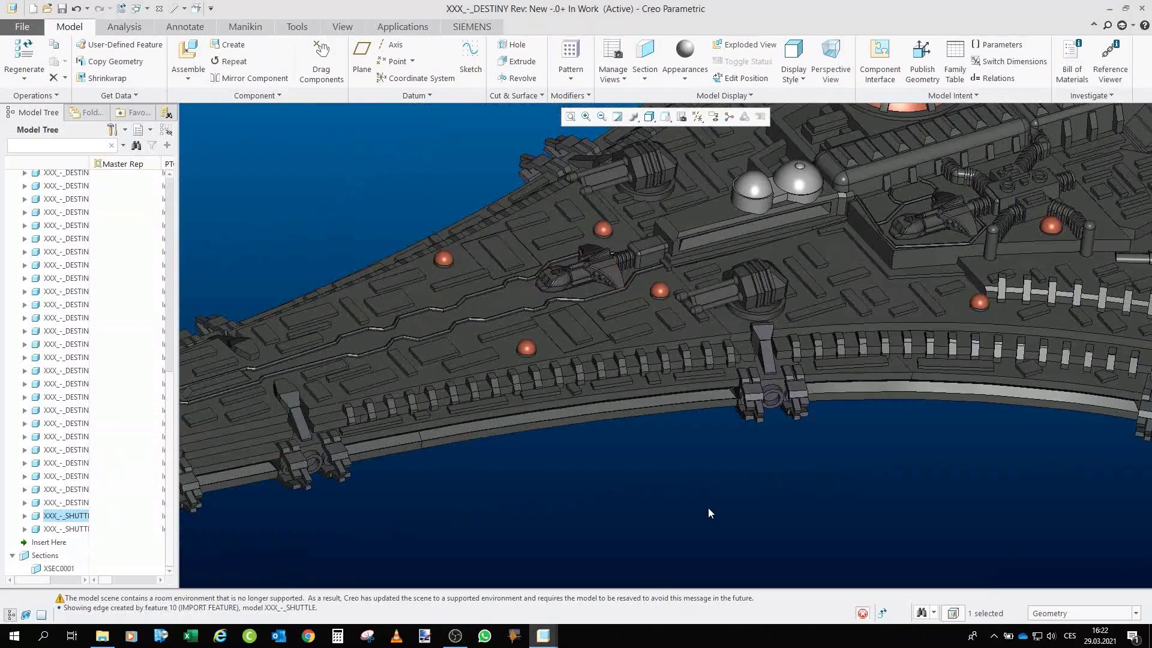
pyautogui.click(693, 477)
pyautogui.scroll(-3, 603, 274)
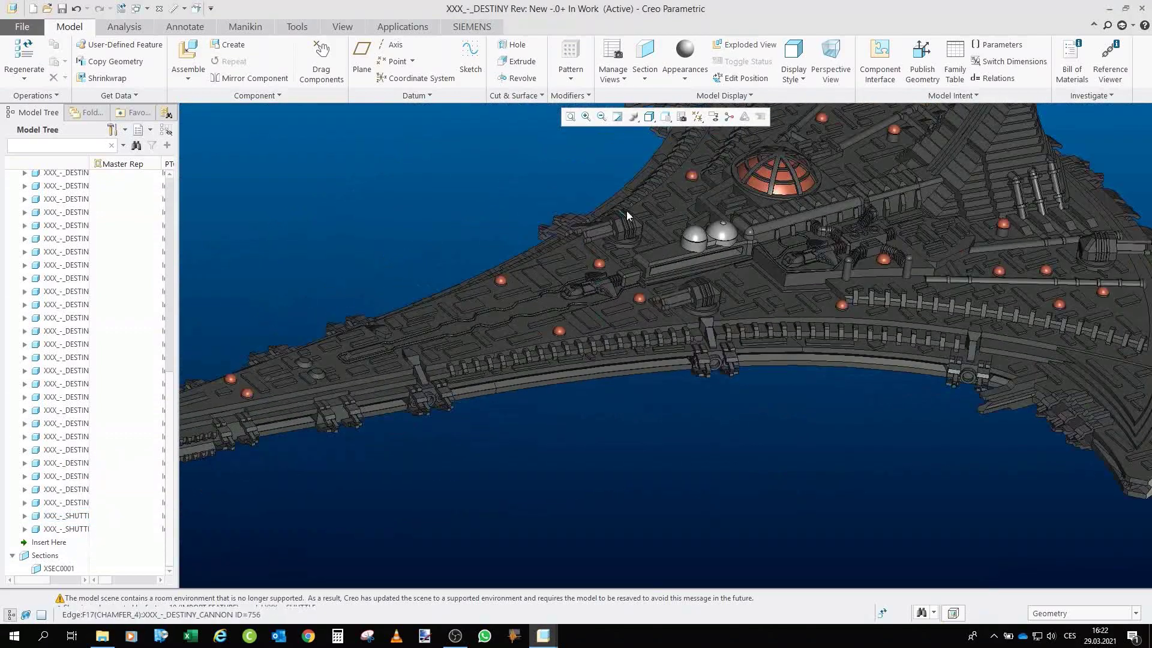
# - Select the far cannon turret beside the twin silver domes and examine its place on the hull
pyautogui.scroll(3, 626, 211)
pyautogui.click(623, 239)
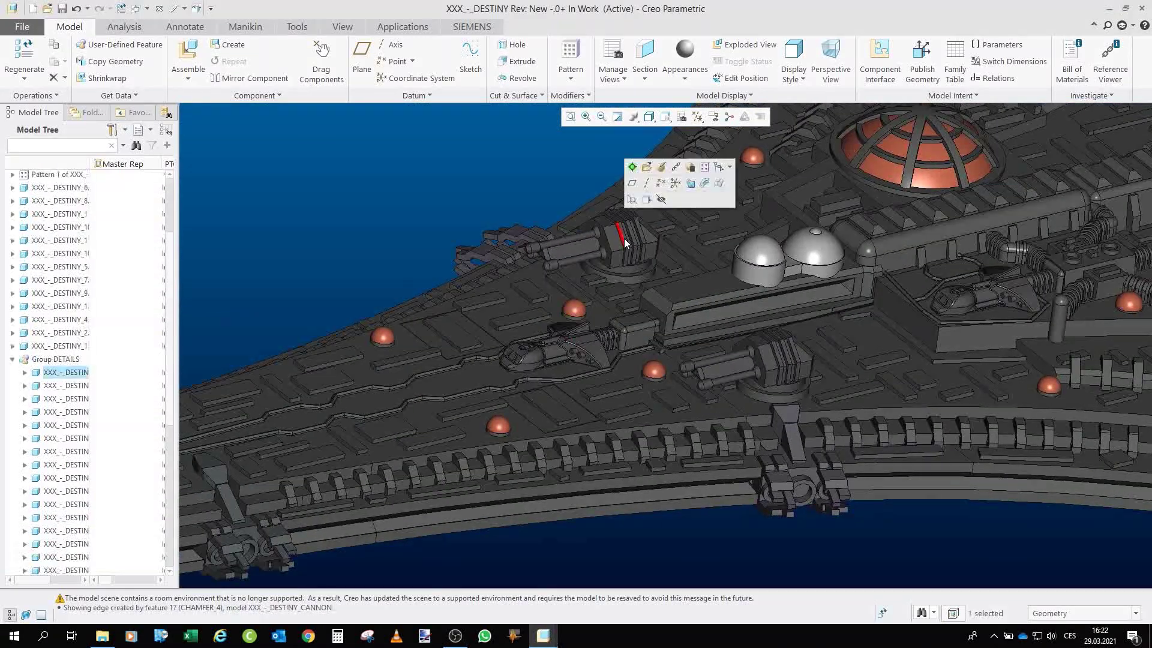
pyautogui.click(59, 369)
pyautogui.scroll(-3, 451, 227)
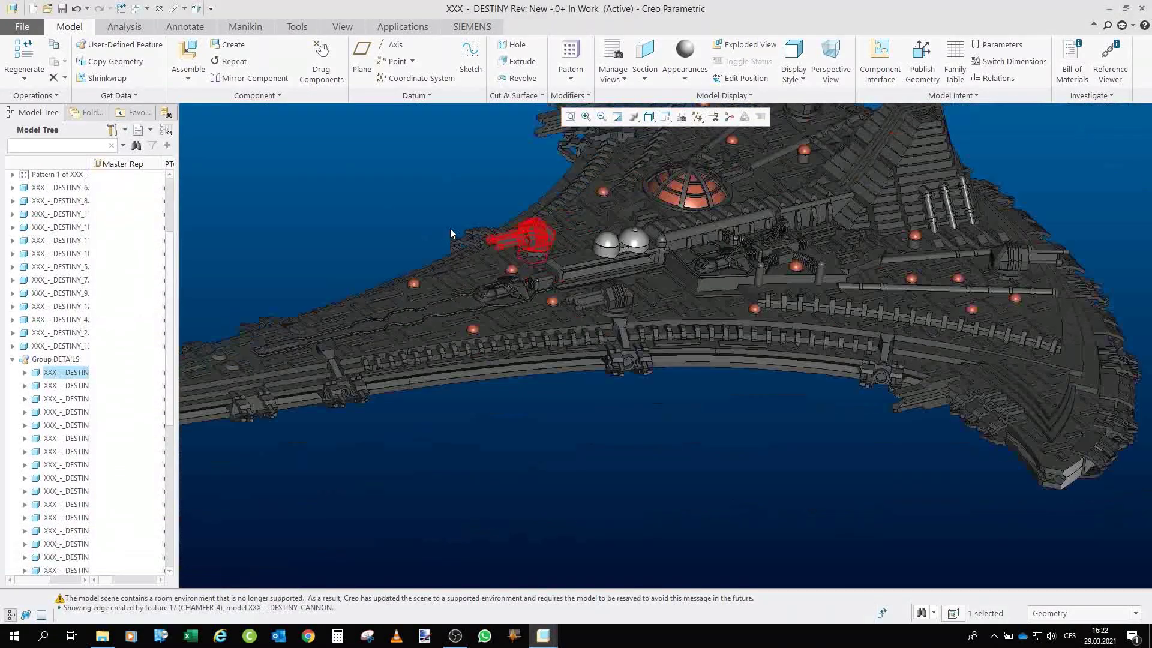
pyautogui.moveTo(523, 211); pyautogui.dragTo(459, 184)
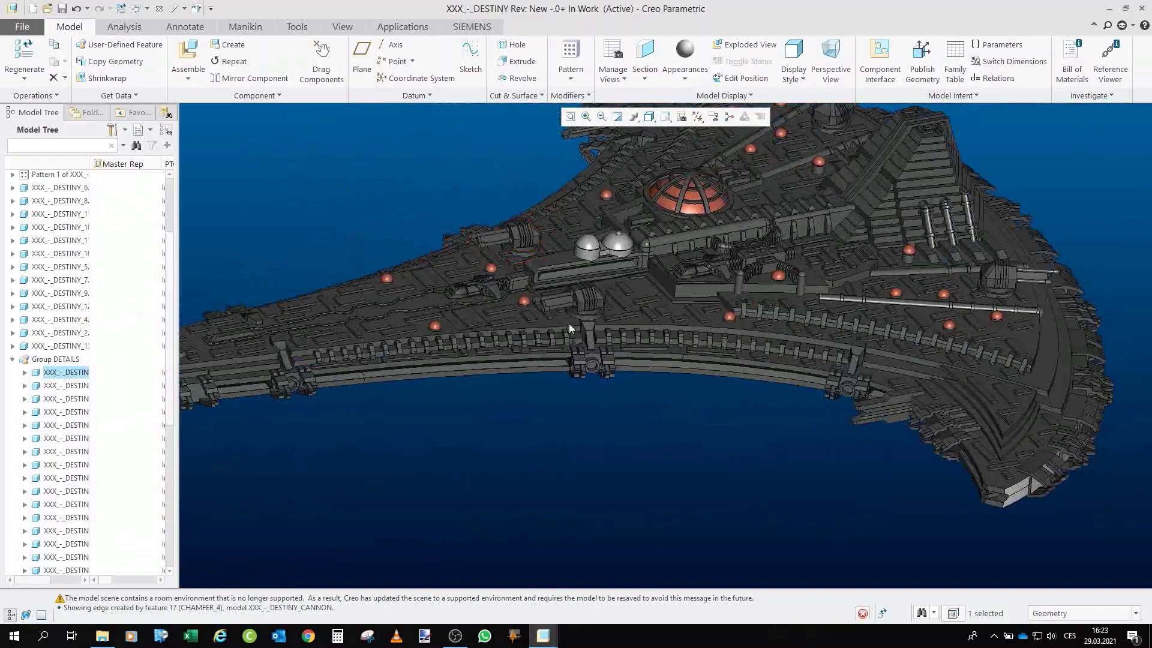
pyautogui.scroll(3, 557, 298)
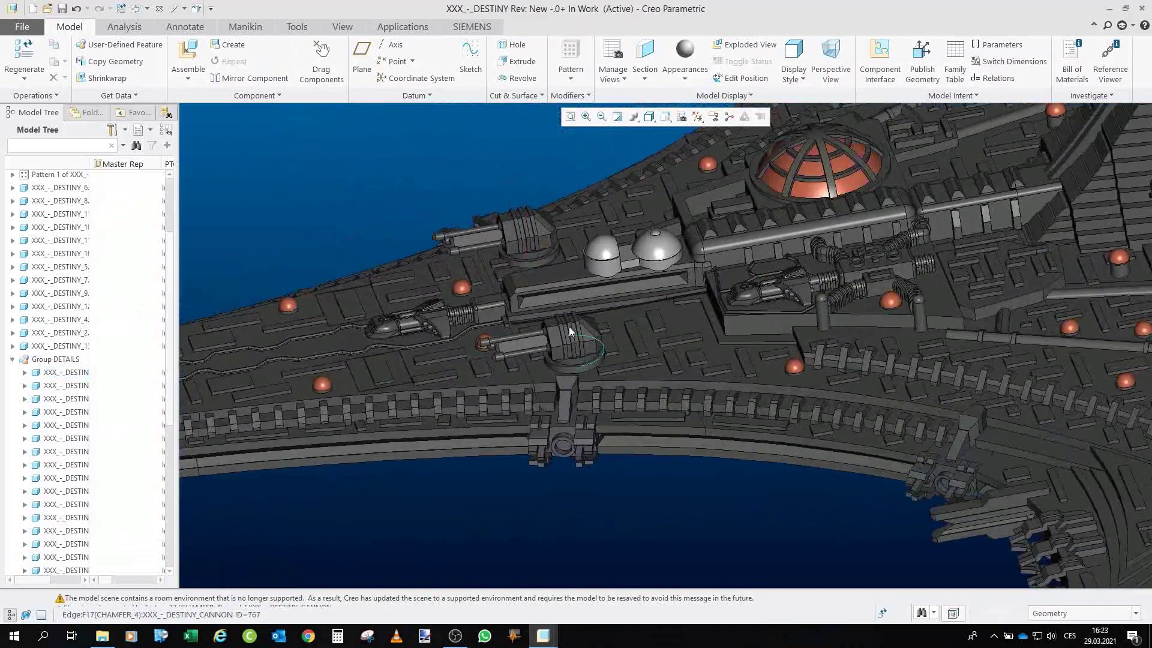
# - Inspect the upper hull around the orange dome, the twin silver domes and the cannon turrets from several angles
pyautogui.scroll(-5, 566, 335)
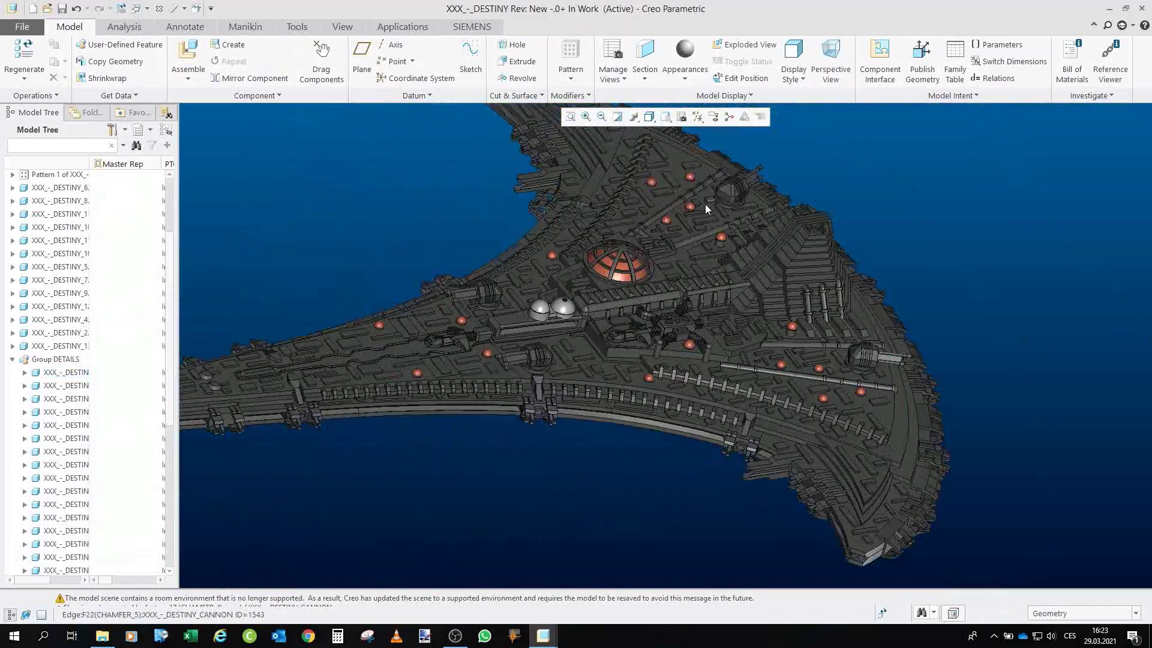
pyautogui.scroll(2, 724, 218)
pyautogui.moveTo(726, 218); pyautogui.dragTo(599, 265)
pyautogui.scroll(-3, 599, 265)
pyautogui.scroll(3, 468, 378)
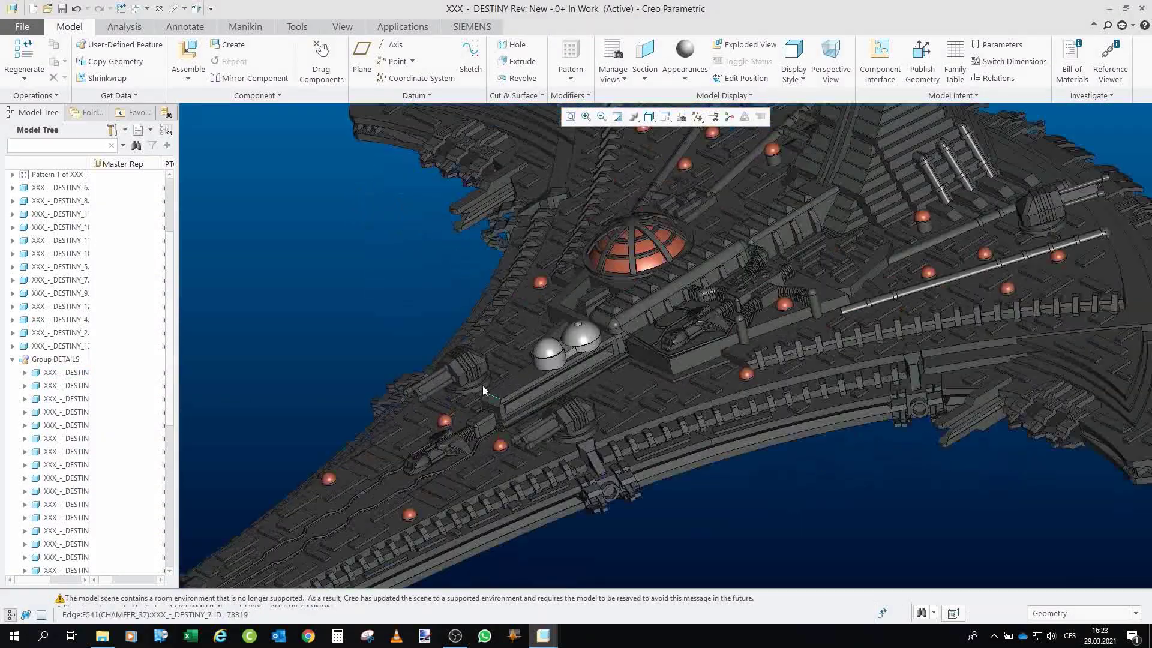
pyautogui.moveTo(521, 271); pyautogui.dragTo(480, 267)
pyautogui.scroll(-3, 768, 426)
pyautogui.scroll(1, 535, 216)
pyautogui.moveTo(544, 201); pyautogui.dragTo(560, 197)
pyautogui.scroll(5, 683, 422)
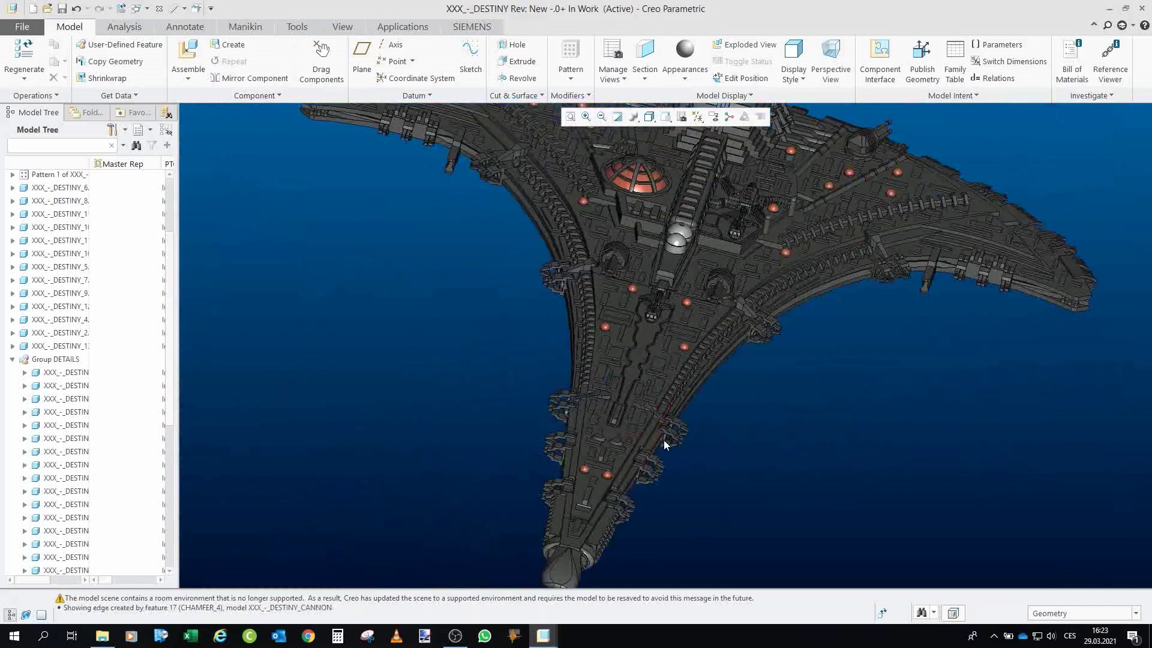
# - Examine the complete ship from the front and from a low side angle
pyautogui.moveTo(712, 325); pyautogui.dragTo(690, 271)
pyautogui.scroll(-2, 661, 416)
pyautogui.moveTo(669, 420); pyautogui.dragTo(680, 332)
pyautogui.scroll(-2, 681, 333)
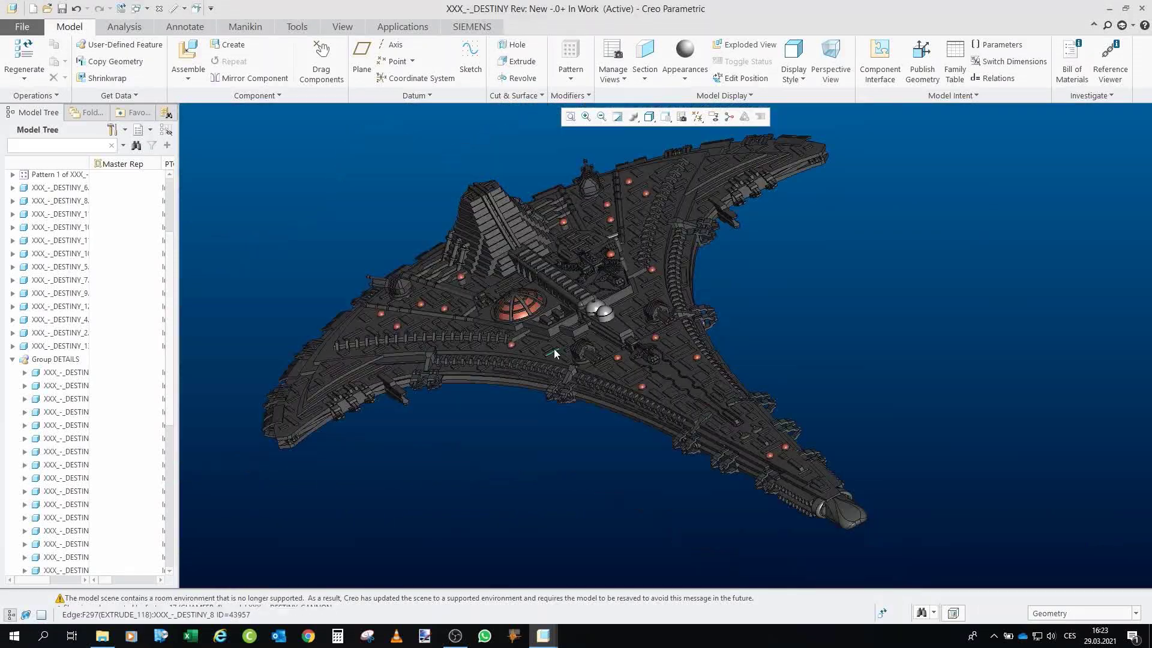
pyautogui.moveTo(588, 336); pyautogui.dragTo(556, 350)
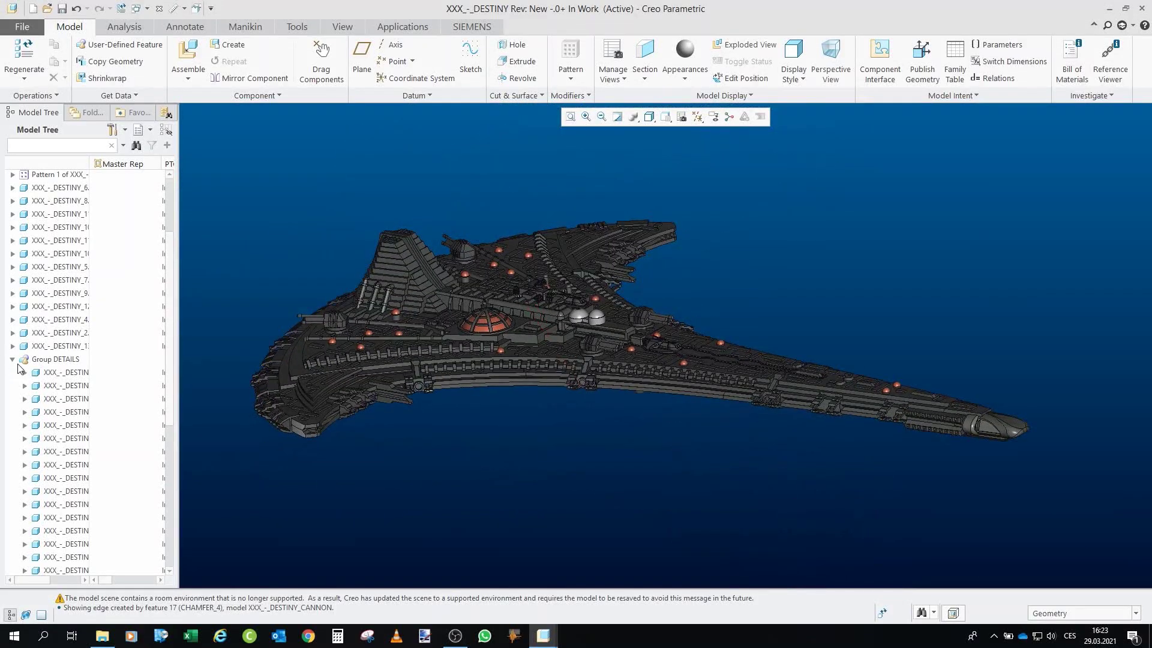
# - Collapse the DETAILS group and hide every component from the first XXX_-_DESTINY_3 part through DETAILS, leaving XXX_-_DESTINY.PRT shown
pyautogui.click(14, 361)
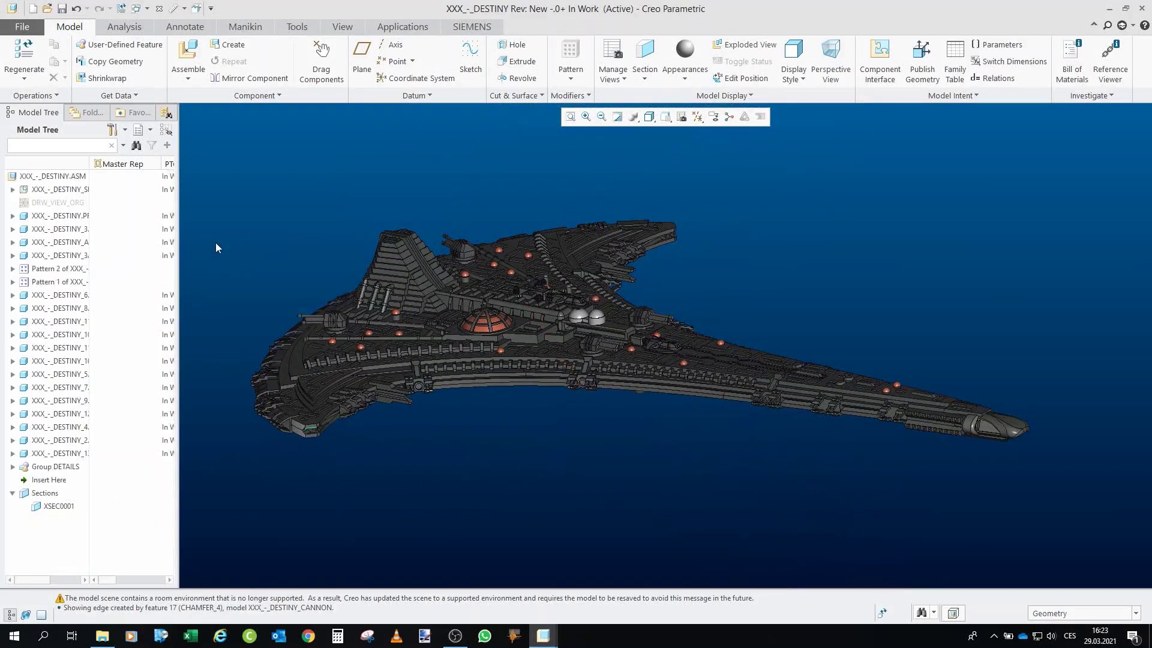
pyautogui.click(62, 233)
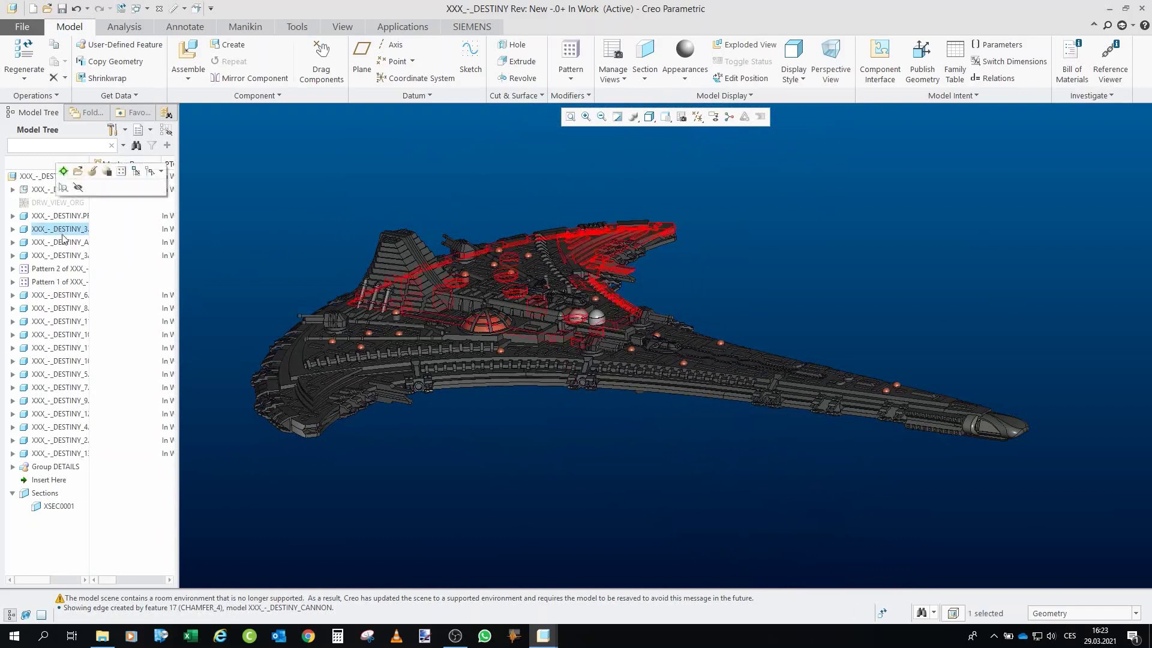
pyautogui.keyDown('shift'); pyautogui.click(48, 467); pyautogui.keyUp('shift')
pyautogui.click(59, 425)
# - Examine the isolated rear wing plate with its interlocking tabs, round holes and connector pegs from different angles
pyautogui.moveTo(396, 391); pyautogui.dragTo(358, 447)
pyautogui.scroll(3, 351, 182)
pyautogui.scroll(-2, 394, 204)
pyautogui.scroll(-2, 393, 203)
pyautogui.moveTo(384, 241); pyautogui.dragTo(378, 228)
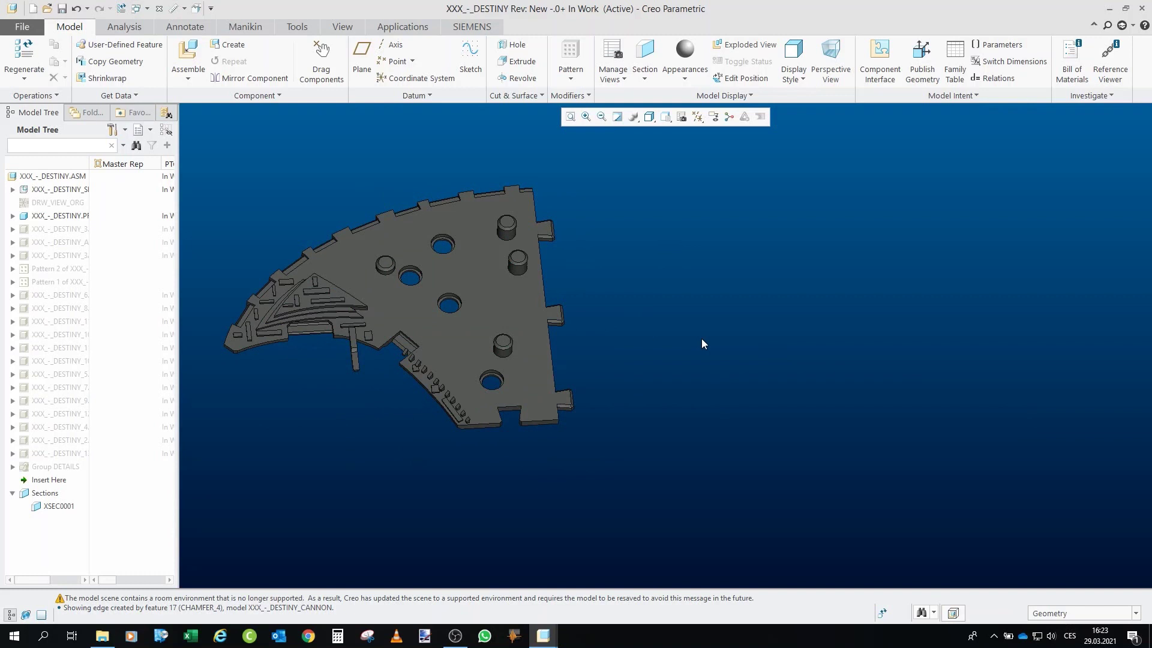
pyautogui.moveTo(700, 338); pyautogui.dragTo(492, 298)
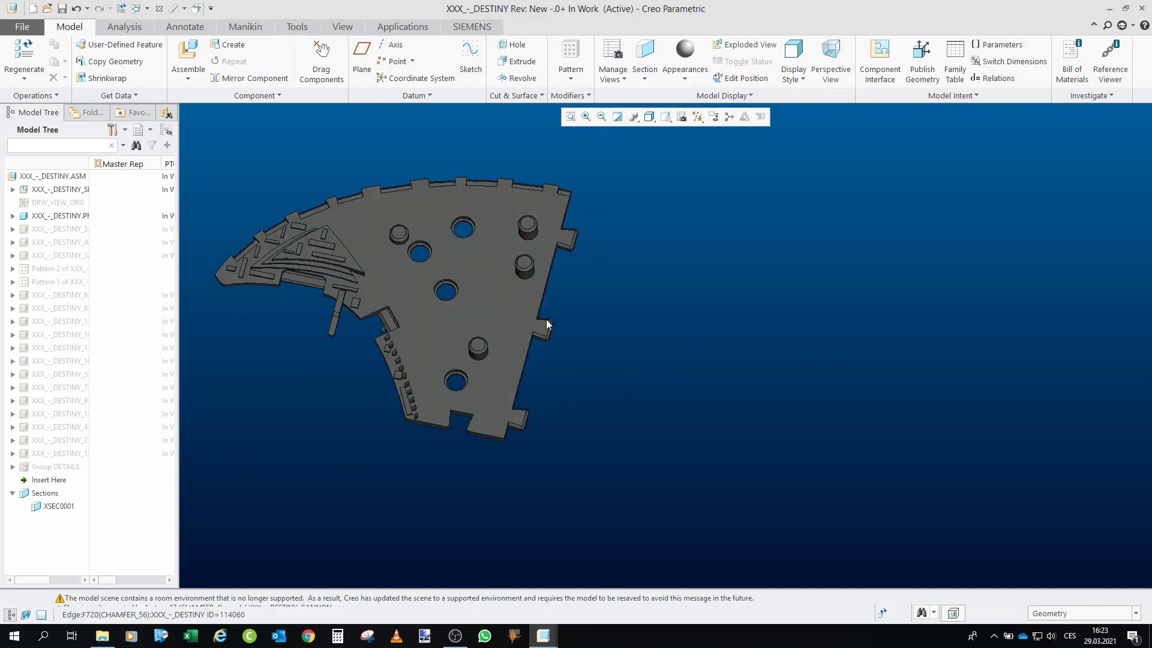
pyautogui.scroll(-3, 547, 324)
pyautogui.scroll(5, 548, 343)
pyautogui.moveTo(528, 374); pyautogui.dragTo(423, 276)
# - Show the opposite rear wing plate, XXX_-_DESTINY_3, and view its joint with the first plate
pyautogui.click(75, 234)
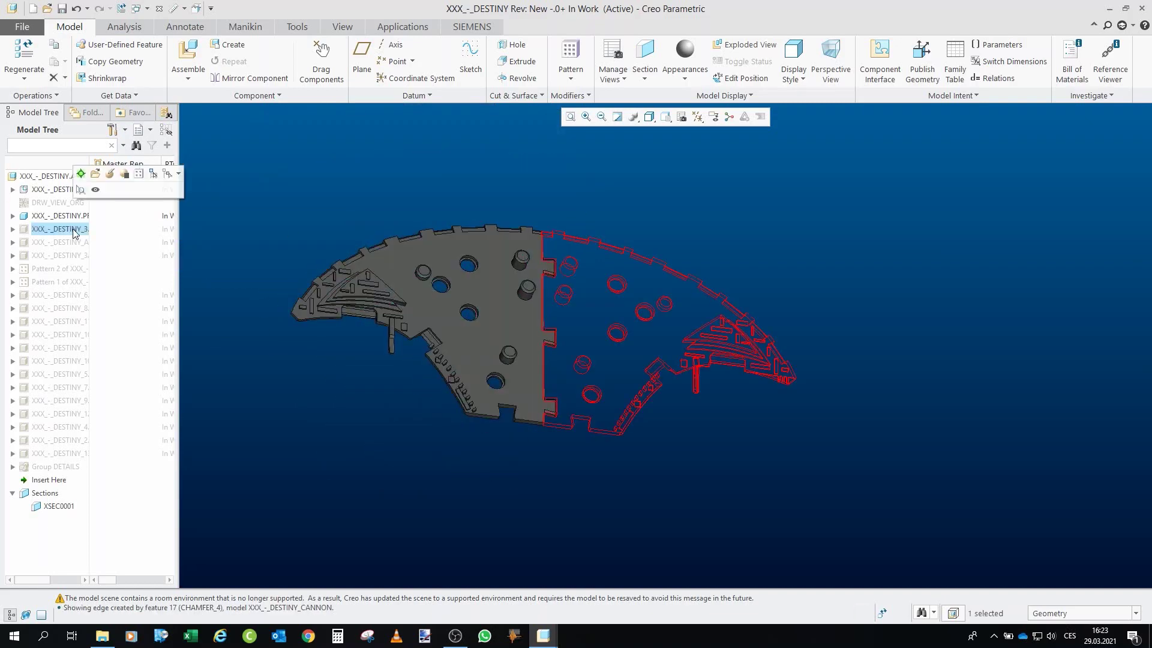
pyautogui.click(96, 190)
pyautogui.click(853, 480)
pyautogui.scroll(-2, 579, 321)
pyautogui.moveTo(563, 301)
pyautogui.mouseDown()
pyautogui.moveTo(538, 329)
pyautogui.moveTo(534, 213)
pyautogui.moveTo(688, 358)
pyautogui.mouseUp()
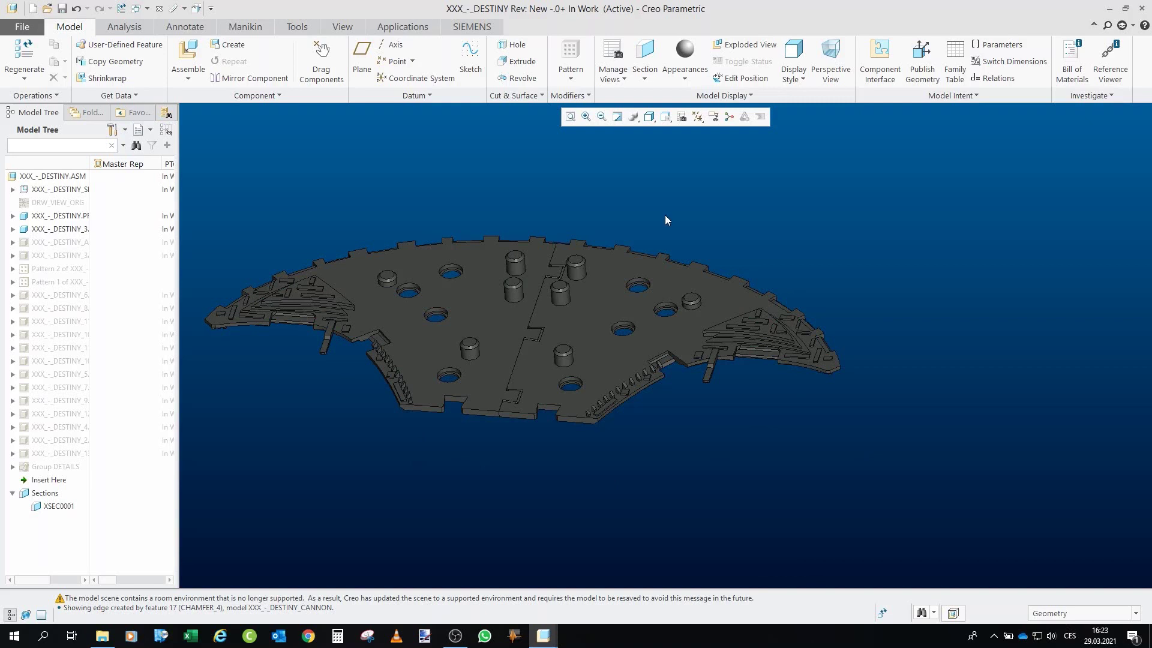
# - Show the first half of the long bow base plate in front of the two joined wing plates
pyautogui.moveTo(390, 342)
pyautogui.mouseDown()
pyautogui.moveTo(367, 334)
pyautogui.moveTo(401, 352)
pyautogui.mouseUp()
pyautogui.moveTo(668, 361)
pyautogui.mouseDown()
pyautogui.moveTo(627, 384)
pyautogui.moveTo(630, 369)
pyautogui.mouseUp()
pyautogui.click(81, 243)
pyautogui.click(104, 204)
pyautogui.scroll(2, 427, 275)
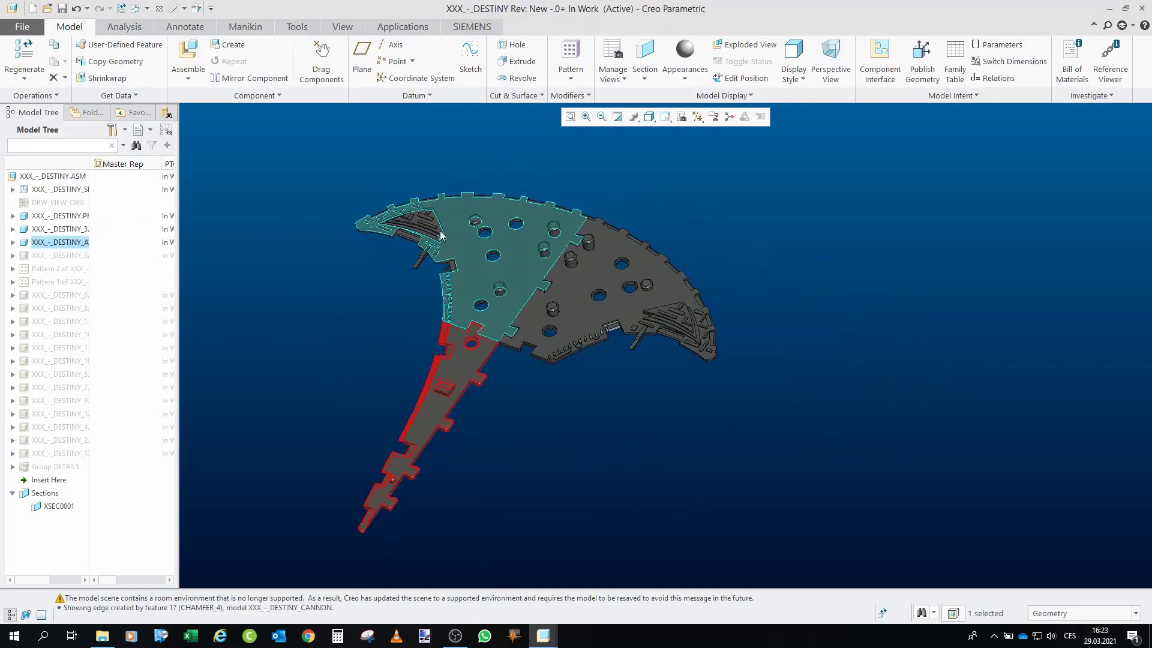
pyautogui.scroll(-1, 375, 384)
# - Show the second half of the bow base plate and examine the four interlocked base plates
pyautogui.click(68, 257)
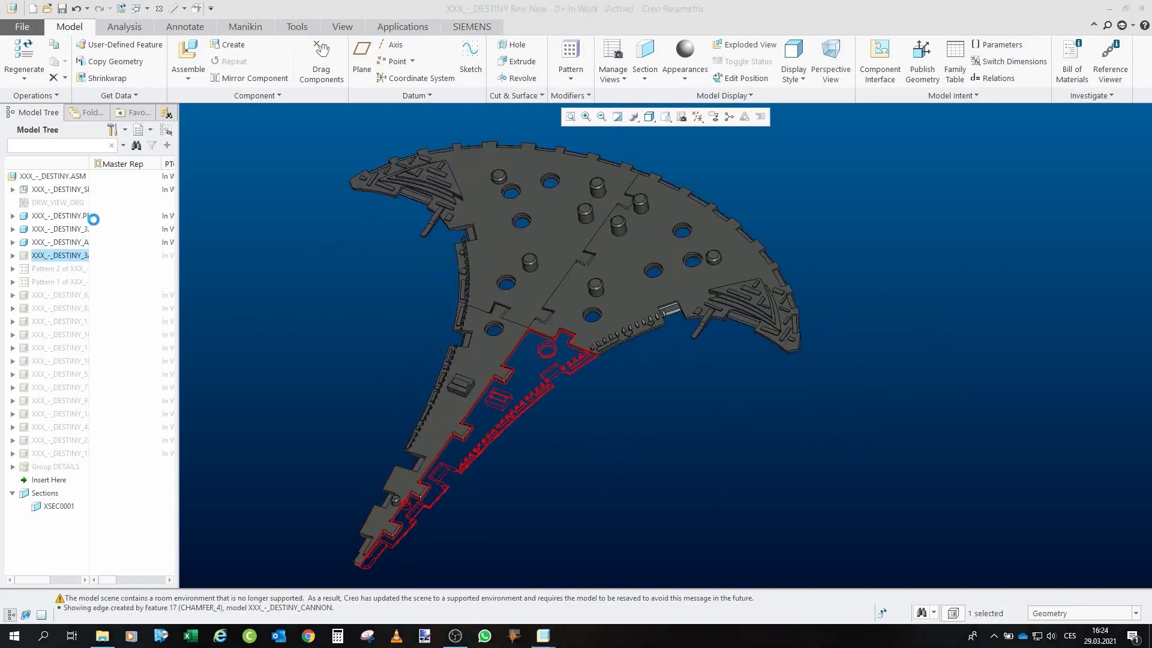
pyautogui.click(616, 488)
pyautogui.scroll(-3, 493, 377)
pyautogui.moveTo(494, 377)
pyautogui.mouseDown()
pyautogui.moveTo(566, 330)
pyautogui.moveTo(489, 376)
pyautogui.moveTo(531, 380)
pyautogui.moveTo(517, 378)
pyautogui.mouseUp()
pyautogui.scroll(3, 566, 330)
pyautogui.scroll(3, 518, 377)
pyautogui.scroll(-3, 568, 321)
pyautogui.moveTo(568, 311); pyautogui.dragTo(558, 291)
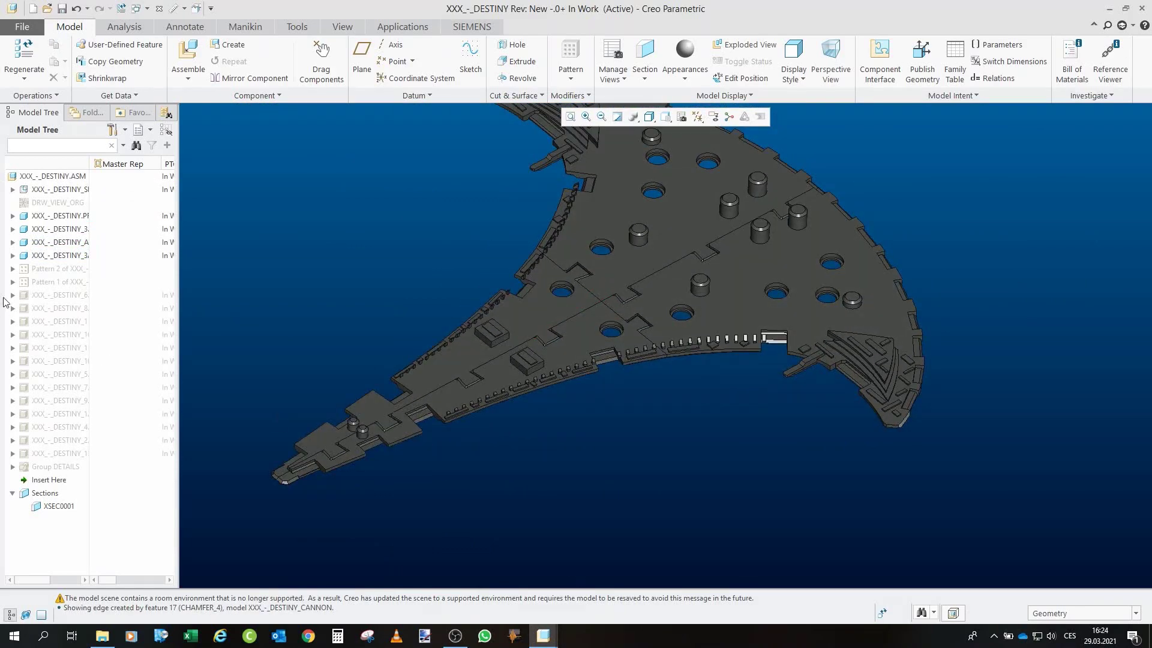
# - Show the two connector patterns, Pattern 1 and Pattern 2, in the holes of the base plates
pyautogui.click(73, 283)
pyautogui.click(747, 382)
pyautogui.scroll(-3, 756, 270)
pyautogui.moveTo(859, 293); pyautogui.dragTo(866, 208)
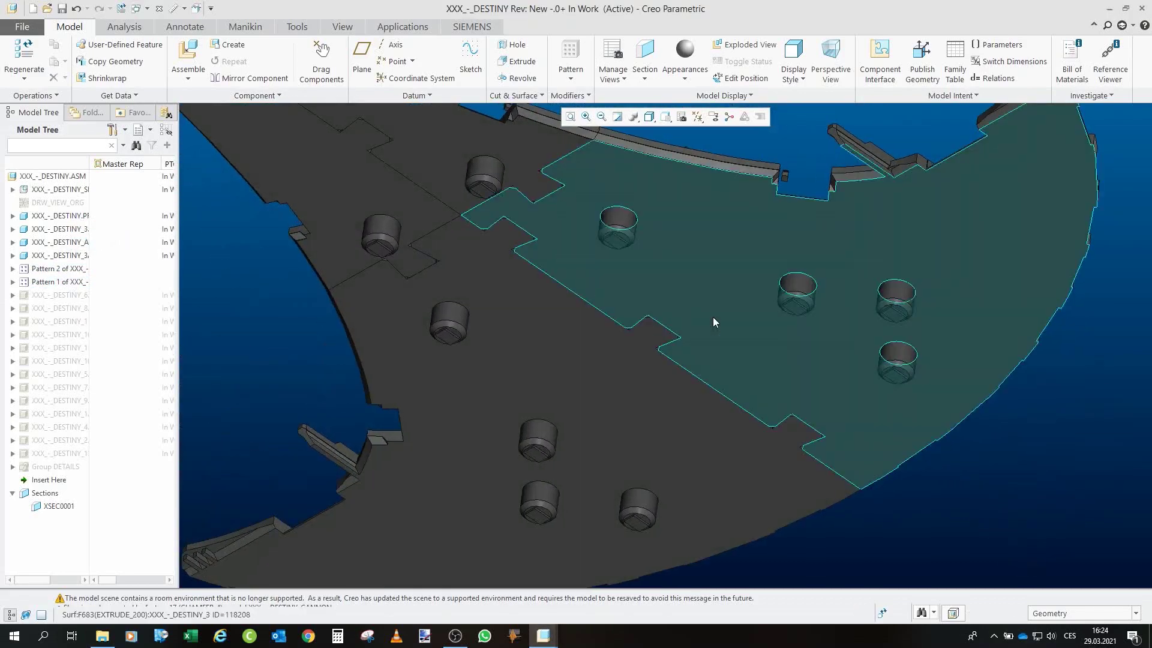
# - Inspect the connector pegs and their square recesses up close from the underside of the base plates
pyautogui.moveTo(709, 298)
pyautogui.mouseDown()
pyautogui.moveTo(712, 242)
pyautogui.moveTo(704, 329)
pyautogui.moveTo(721, 360)
pyautogui.moveTo(717, 256)
pyautogui.mouseUp()
pyautogui.scroll(2, 710, 261)
pyautogui.scroll(-6, 535, 249)
pyautogui.scroll(-3, 476, 274)
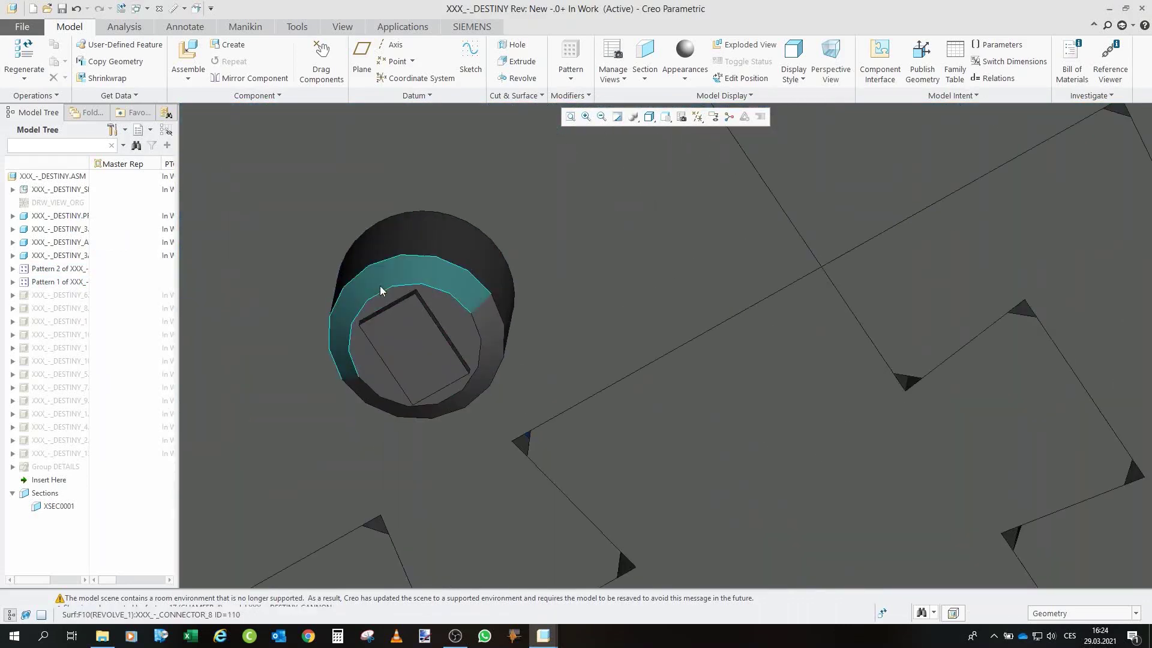
pyautogui.scroll(2, 403, 302)
pyautogui.moveTo(402, 302)
pyautogui.mouseDown()
pyautogui.moveTo(417, 327)
pyautogui.moveTo(620, 422)
pyautogui.moveTo(543, 365)
pyautogui.mouseUp()
pyautogui.scroll(-5, 417, 309)
pyautogui.scroll(-5, 416, 327)
# - Show the detailed upper hull plate XXX_-_DESTINY_6 on the base and examine how it fits over the connectors
pyautogui.click(71, 301)
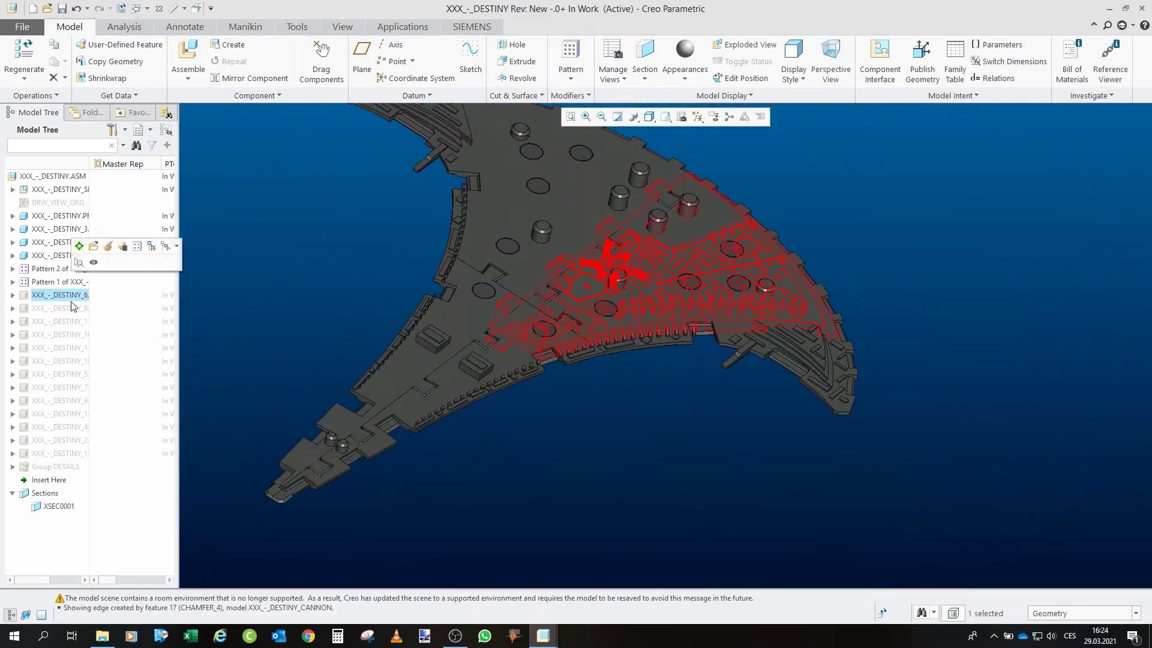
pyautogui.scroll(4, 960, 323)
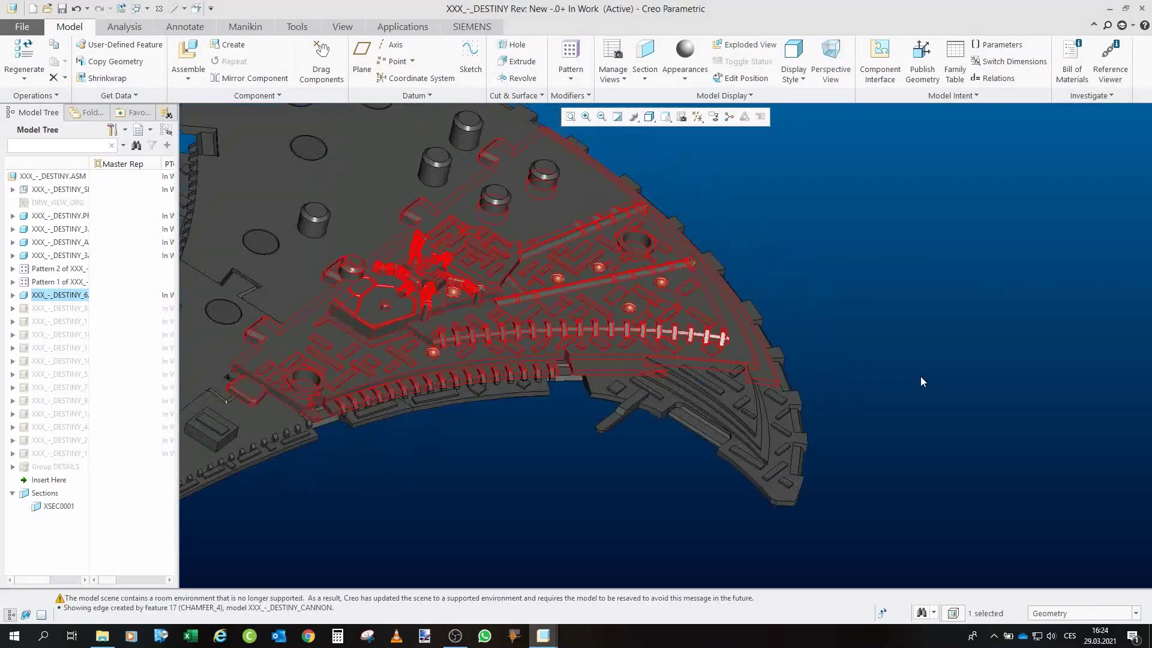
pyautogui.click(920, 375)
pyautogui.moveTo(548, 256); pyautogui.dragTo(508, 244)
pyautogui.scroll(3, 510, 219)
pyautogui.scroll(-3, 512, 193)
pyautogui.moveTo(534, 203)
pyautogui.mouseDown()
pyautogui.moveTo(548, 193)
pyautogui.moveTo(542, 204)
pyautogui.moveTo(535, 180)
pyautogui.mouseUp()
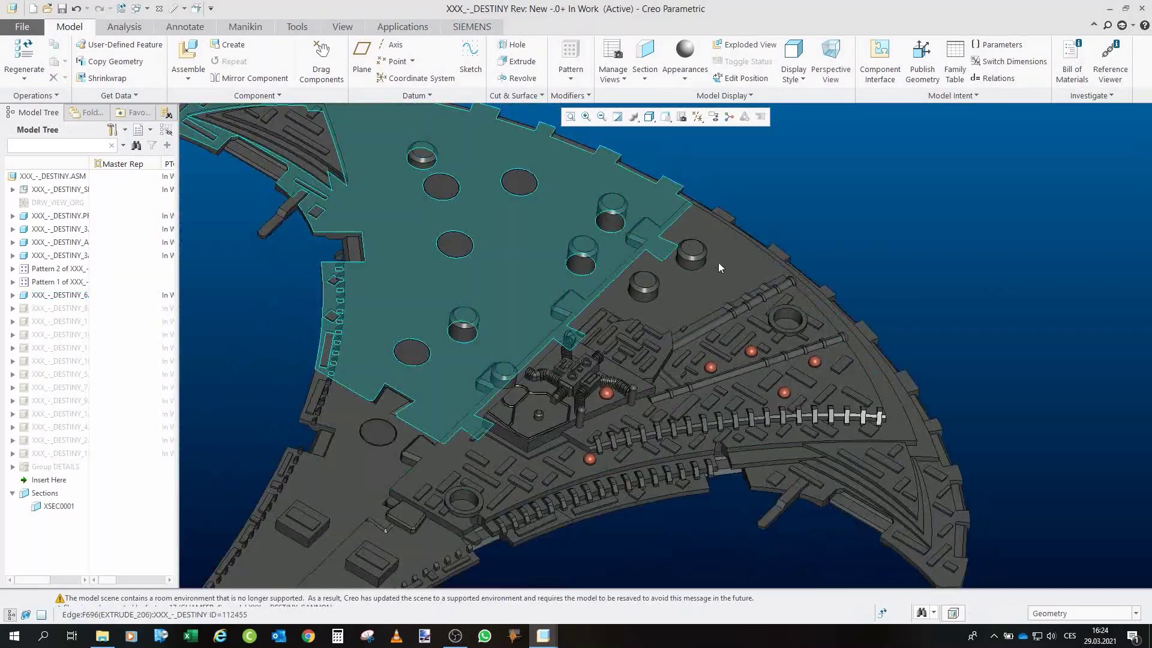
pyautogui.moveTo(676, 311); pyautogui.dragTo(716, 287)
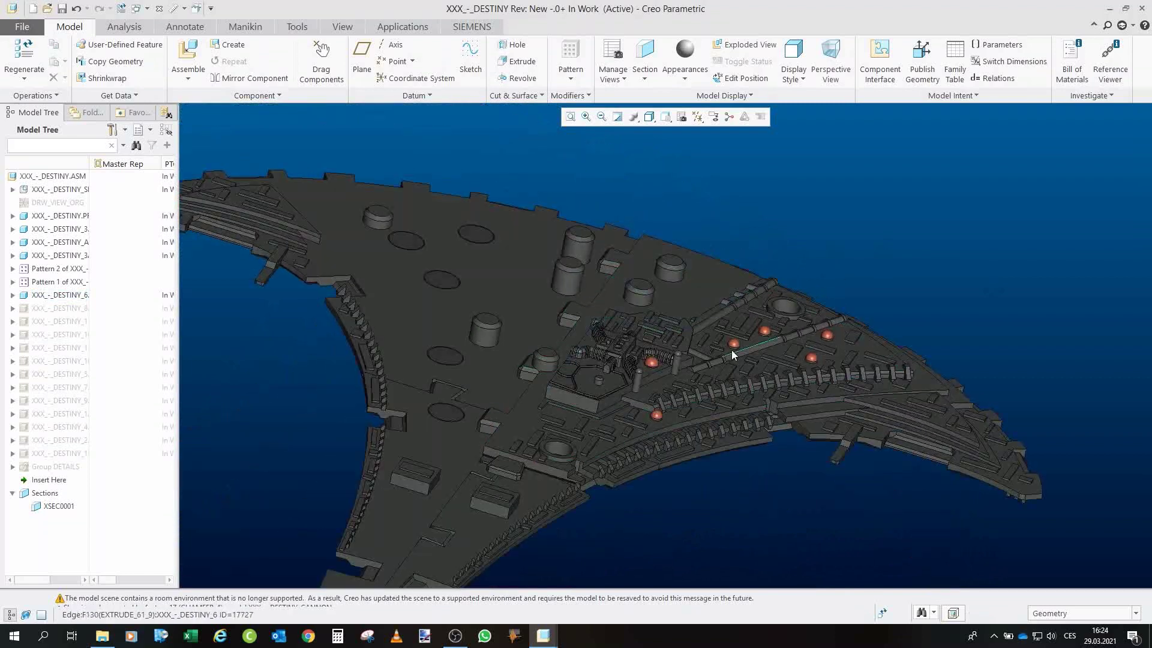
# - Show the domed upper hull plate XXX_-_DESTINY_8 beside XXX_-_DESTINY_6 on the base plates
pyautogui.moveTo(727, 353); pyautogui.dragTo(712, 368)
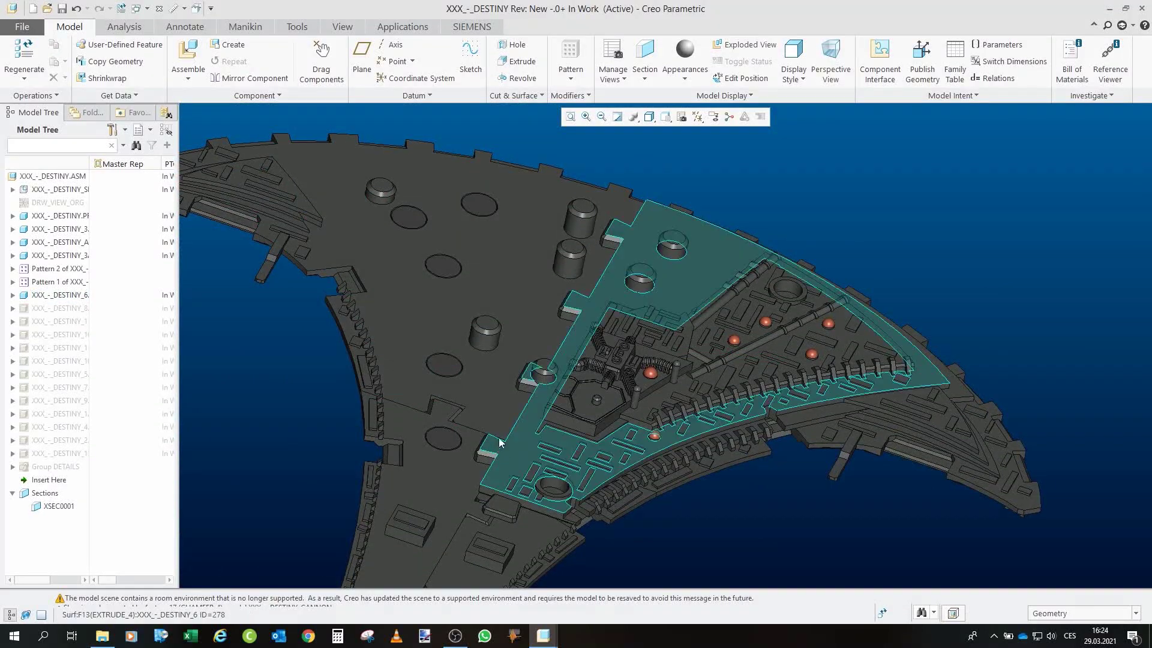
pyautogui.scroll(2, 504, 436)
pyautogui.click(82, 311)
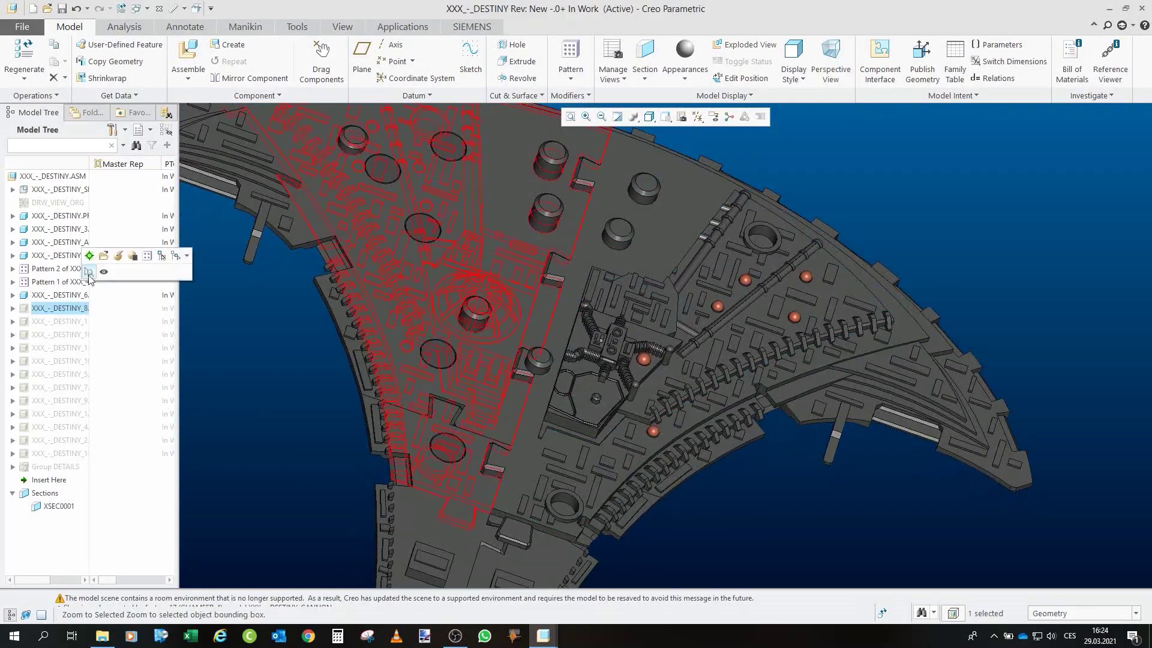
pyautogui.scroll(-1, 351, 449)
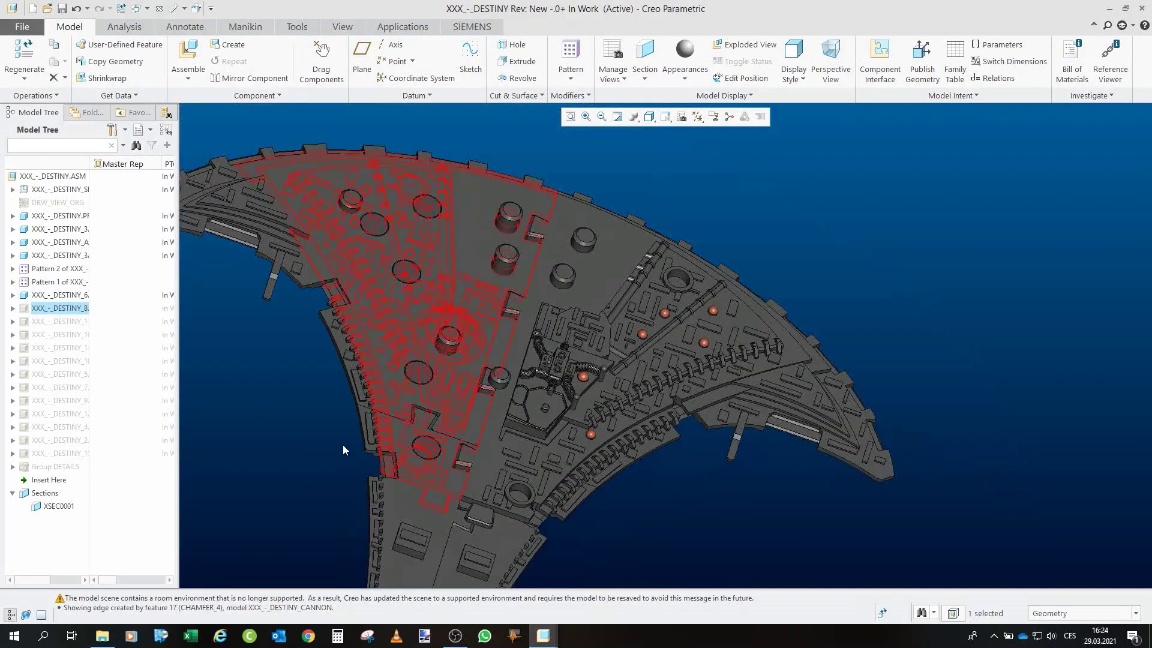
pyautogui.scroll(3, 341, 178)
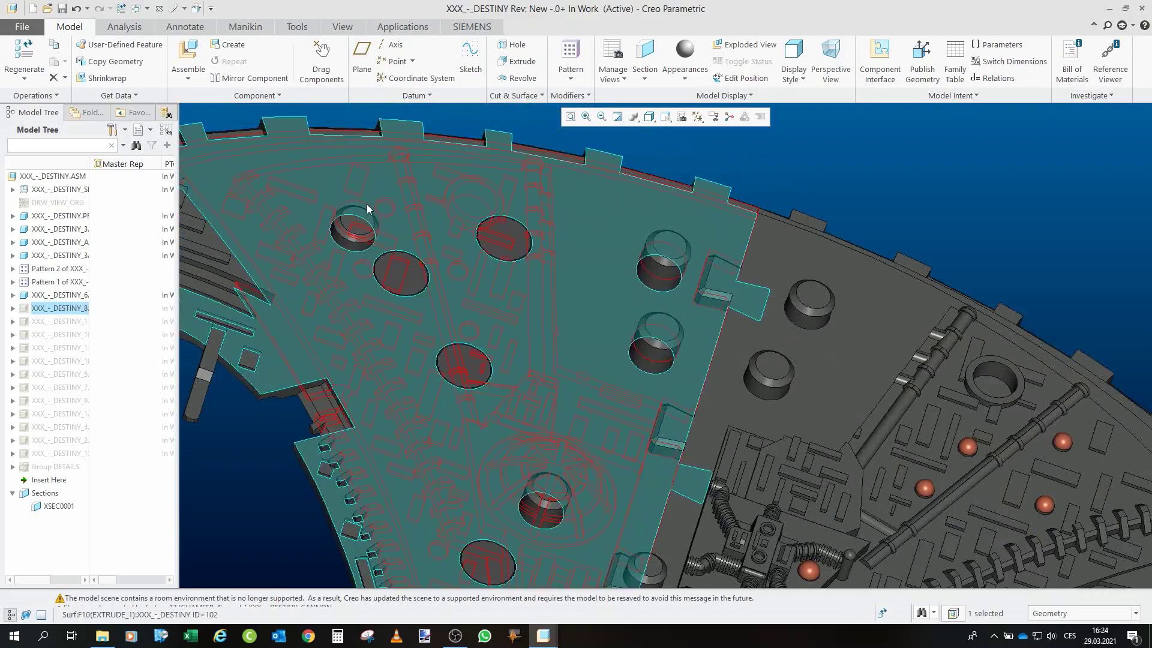
pyautogui.scroll(-1, 358, 184)
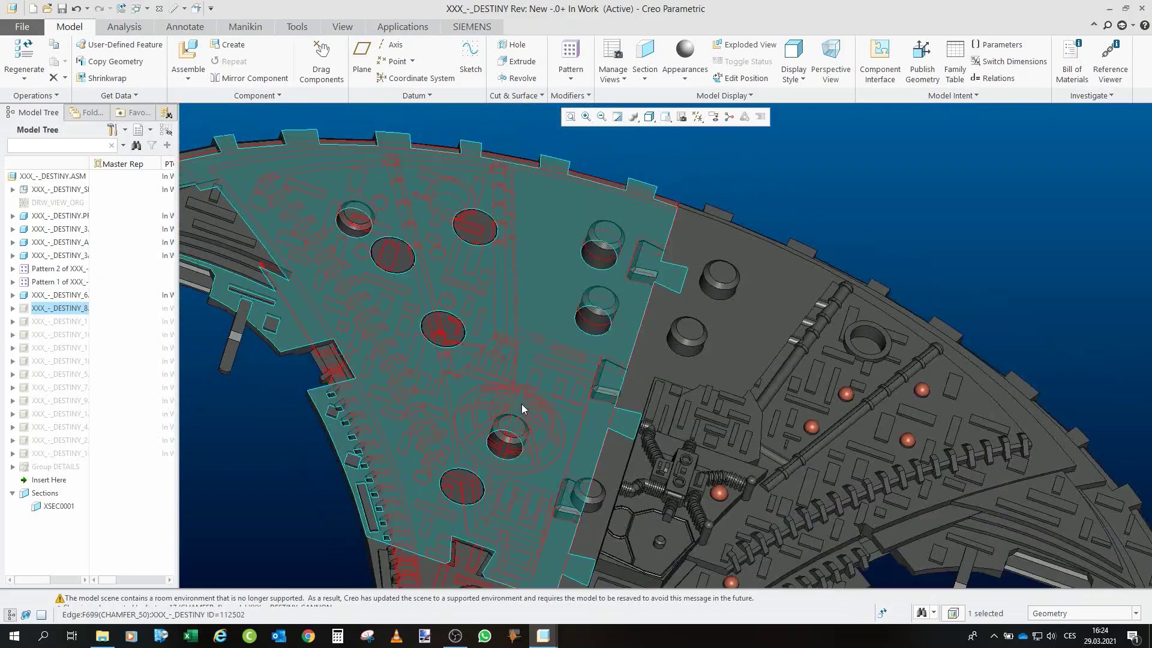
pyautogui.click(47, 307)
pyautogui.click(73, 266)
pyautogui.scroll(-3, 483, 235)
pyautogui.click(723, 225)
pyautogui.scroll(4, 502, 236)
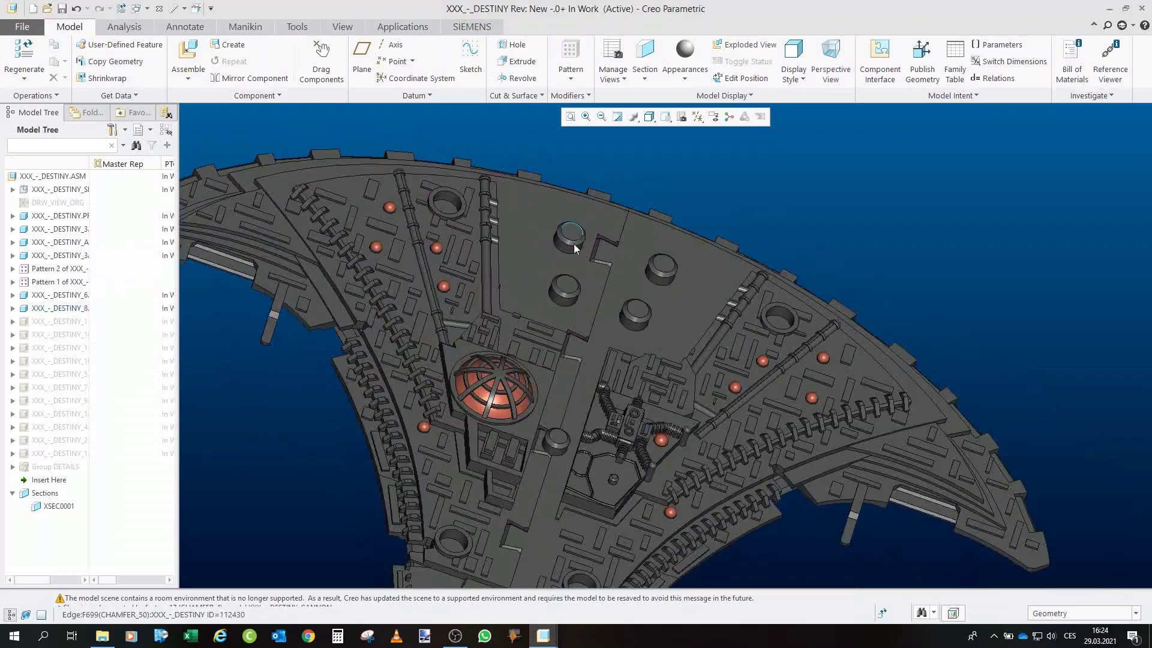
# - Examine how the two upper hull plates fit together over the connectors, from the wide end to the narrow tip
pyautogui.moveTo(556, 273); pyautogui.dragTo(537, 232)
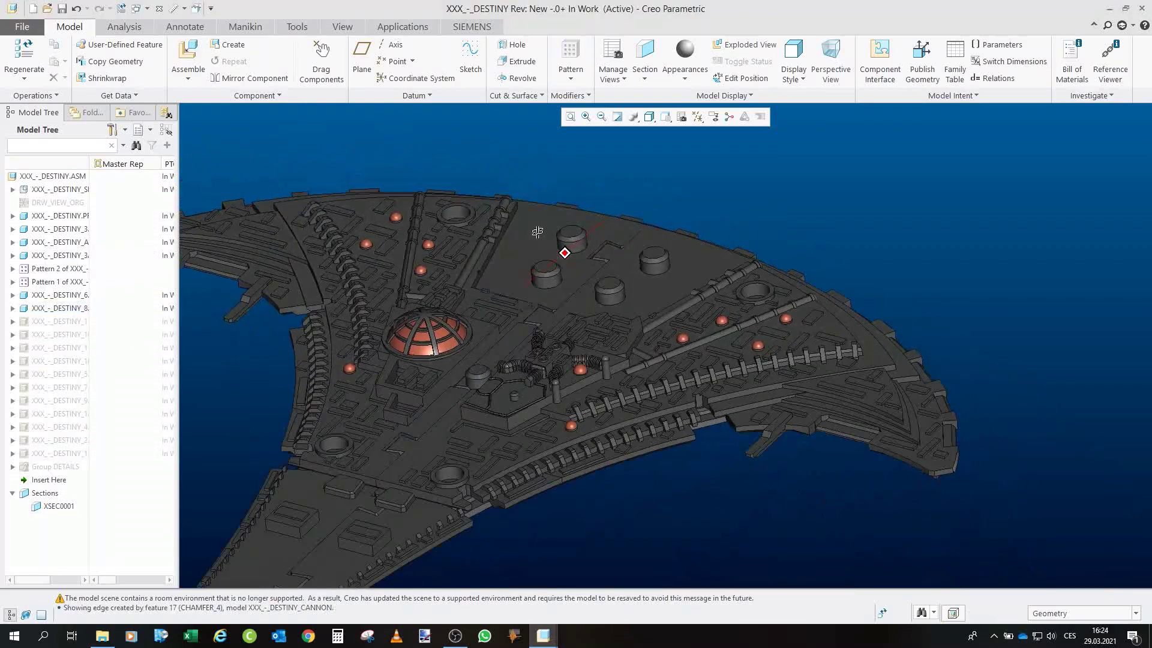
pyautogui.scroll(-4, 564, 243)
pyautogui.moveTo(542, 316); pyautogui.dragTo(585, 411)
pyautogui.scroll(5, 562, 416)
pyautogui.scroll(-2, 585, 411)
pyautogui.scroll(-5, 465, 367)
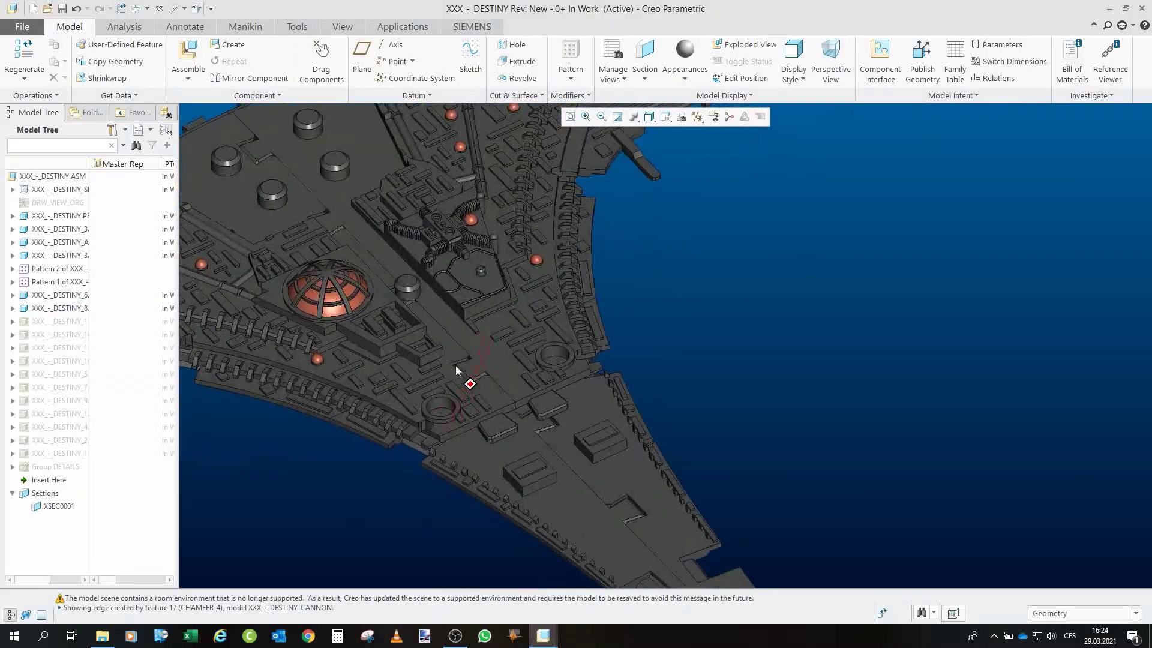
pyautogui.scroll(5, 729, 314)
pyautogui.moveTo(729, 314); pyautogui.dragTo(656, 395)
pyautogui.scroll(-1, 657, 395)
pyautogui.scroll(-2, 656, 394)
pyautogui.moveTo(504, 385)
pyautogui.mouseDown()
pyautogui.moveTo(502, 361)
pyautogui.moveTo(488, 376)
pyautogui.mouseUp()
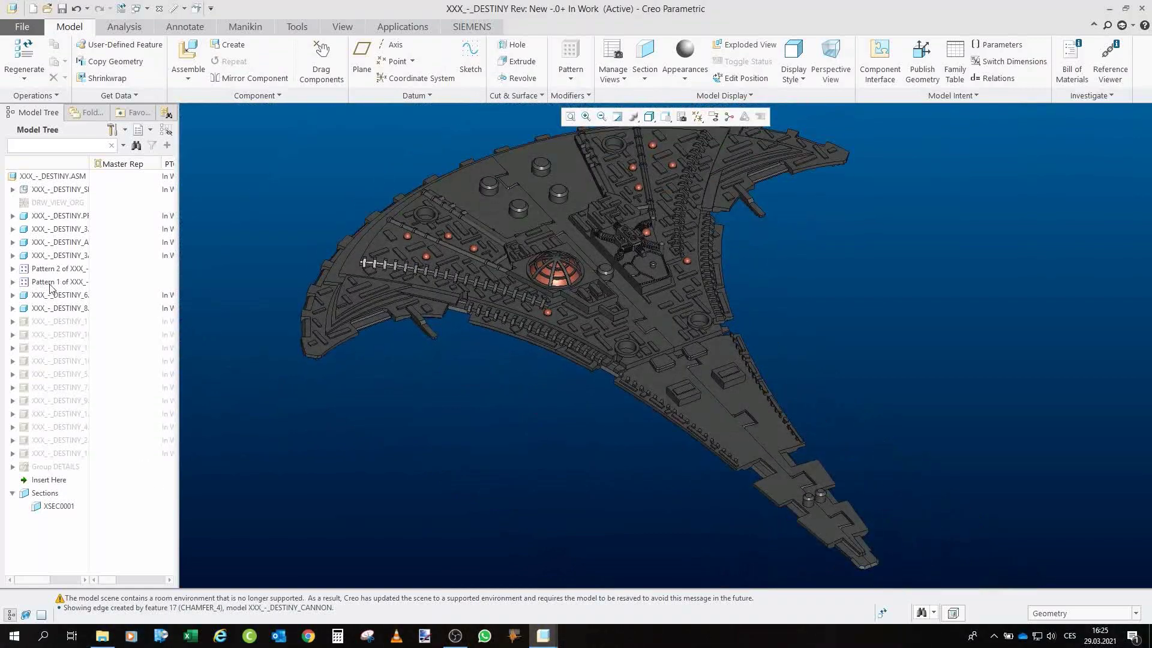
# - Show the plate XXX_-_DESTINY_11A on the underside of the base plates and inspect its fit on the connectors
pyautogui.click(67, 324)
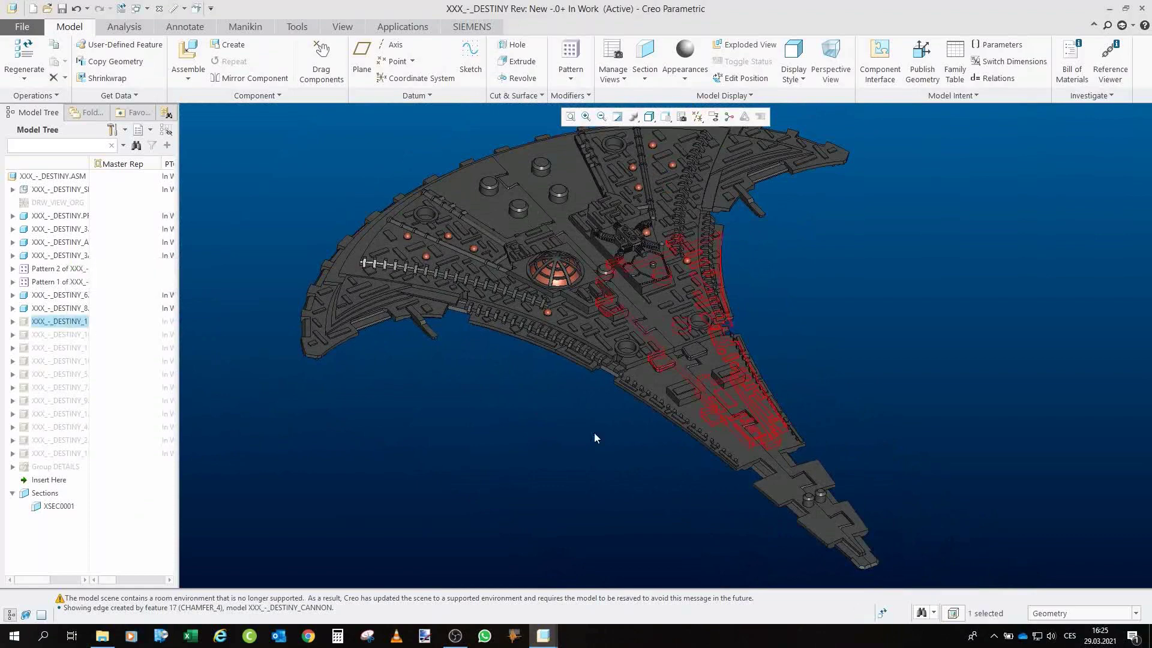
pyautogui.click(518, 514)
pyautogui.scroll(3, 703, 255)
pyautogui.moveTo(702, 257); pyautogui.dragTo(471, 292)
pyautogui.scroll(-2, 471, 291)
pyautogui.moveTo(792, 208); pyautogui.dragTo(771, 215)
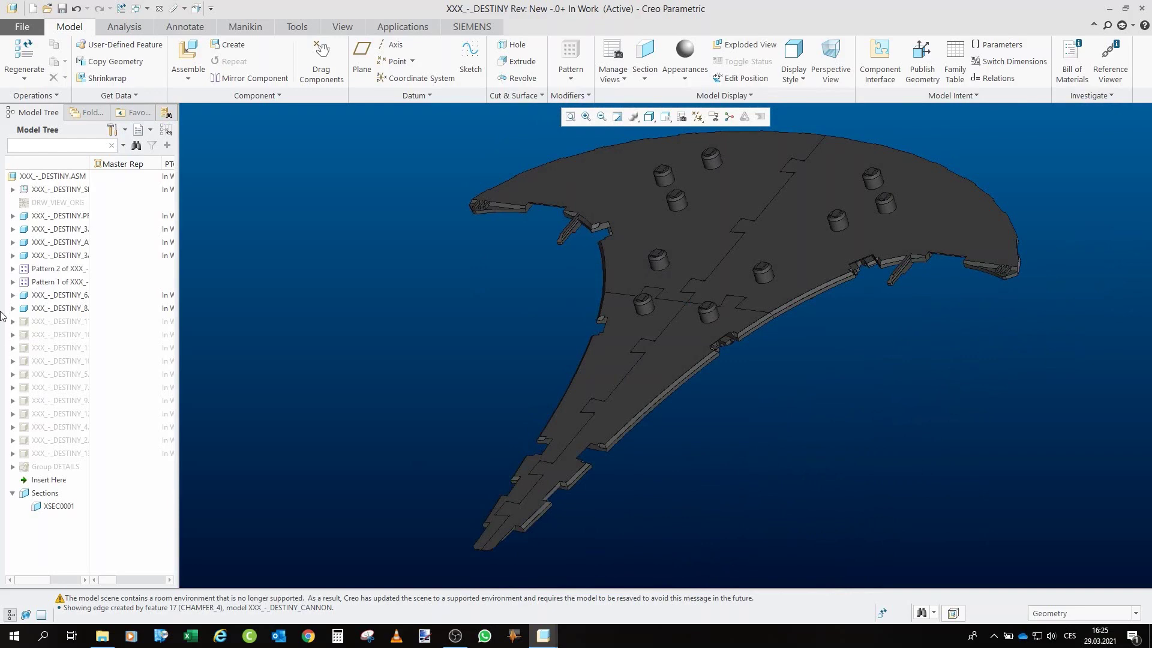
pyautogui.click(67, 324)
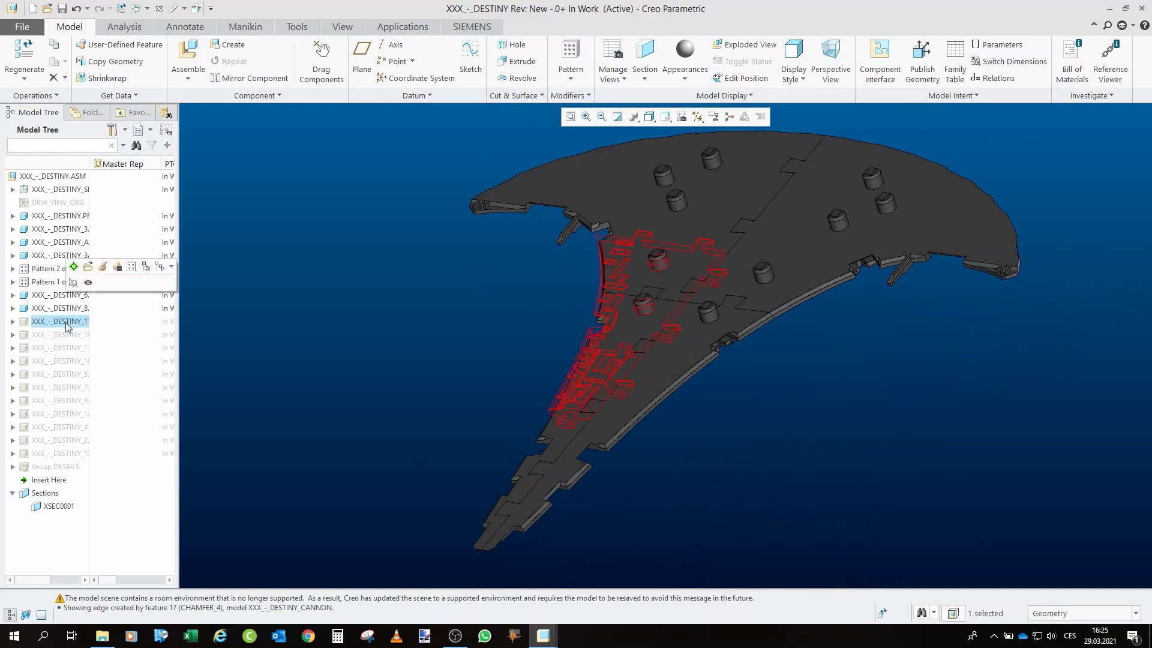
pyautogui.click(912, 520)
pyautogui.scroll(5, 678, 308)
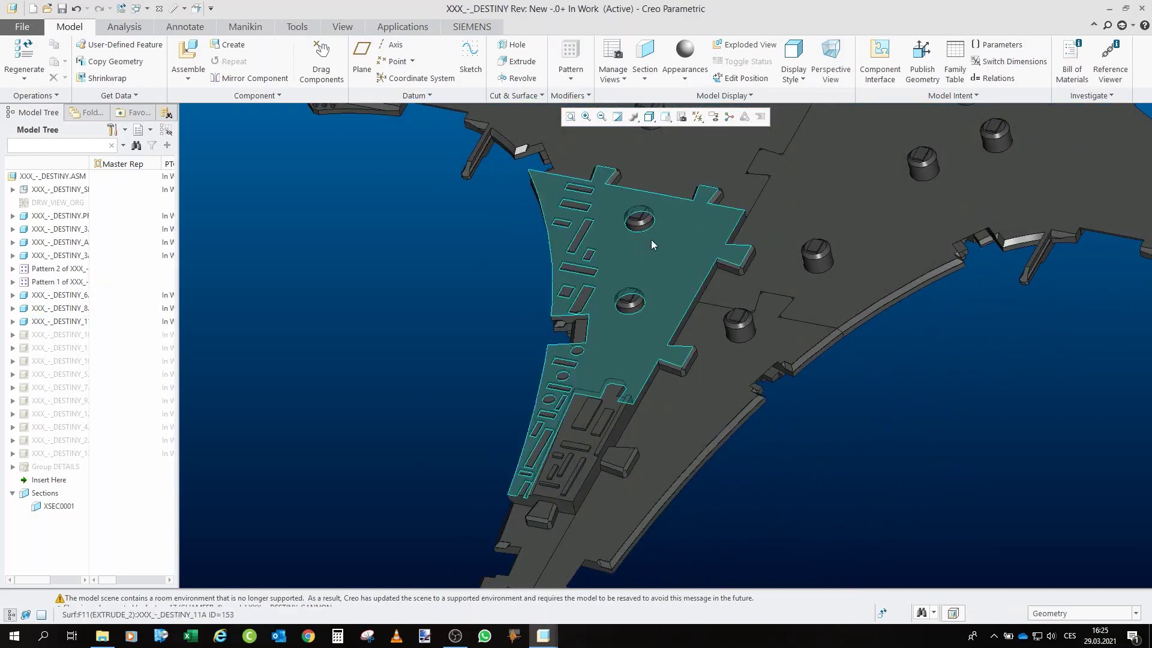
pyautogui.moveTo(627, 322); pyautogui.dragTo(656, 321)
pyautogui.scroll(-4, 631, 315)
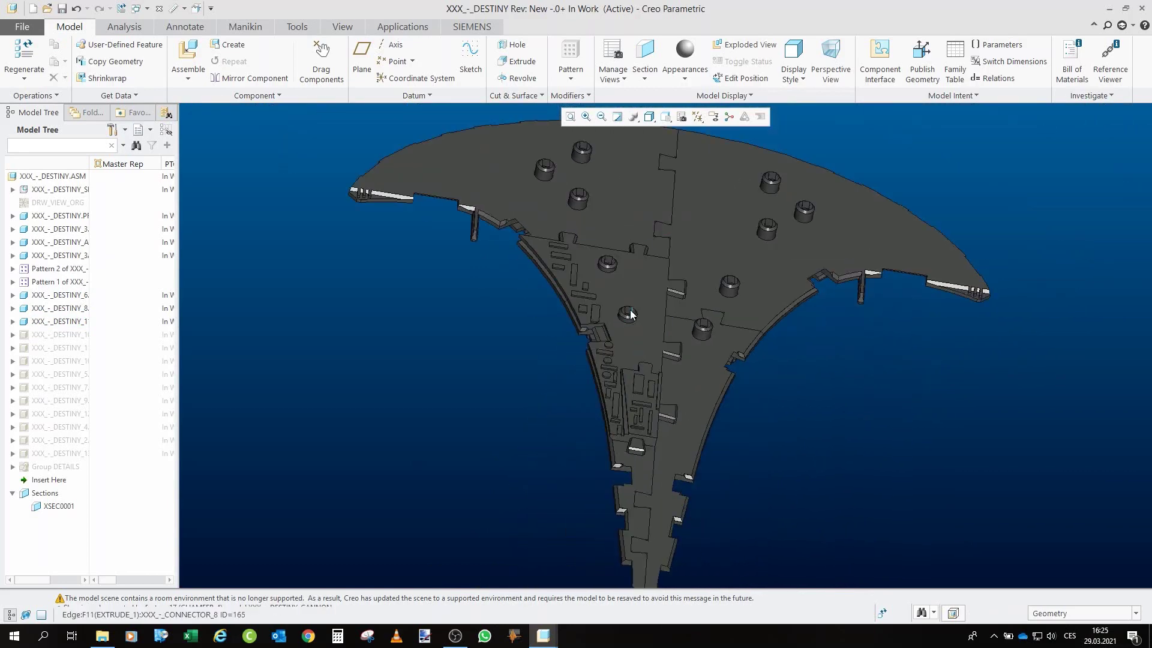
# - Show the matching underside plate next to XXX_-_DESTINY_11A and examine the joint along the centre line
pyautogui.click(77, 336)
pyautogui.click(355, 373)
pyautogui.scroll(5, 666, 225)
pyautogui.moveTo(666, 225)
pyautogui.mouseDown()
pyautogui.moveTo(595, 243)
pyautogui.moveTo(608, 255)
pyautogui.mouseUp()
pyautogui.scroll(-3, 689, 379)
pyautogui.scroll(-1, 591, 306)
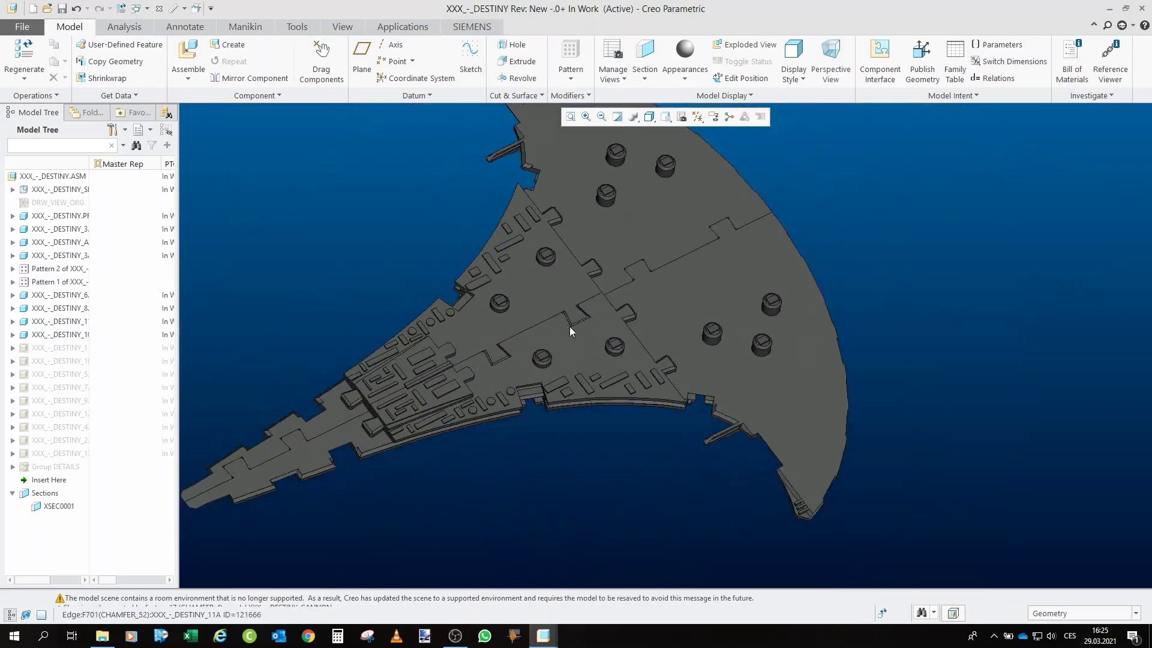
pyautogui.scroll(2, 426, 427)
pyautogui.scroll(-4, 653, 243)
pyautogui.moveTo(617, 297); pyautogui.dragTo(597, 282)
# - Show the two underside plates covering both halves of the ship's wide curved end
pyautogui.click(71, 349)
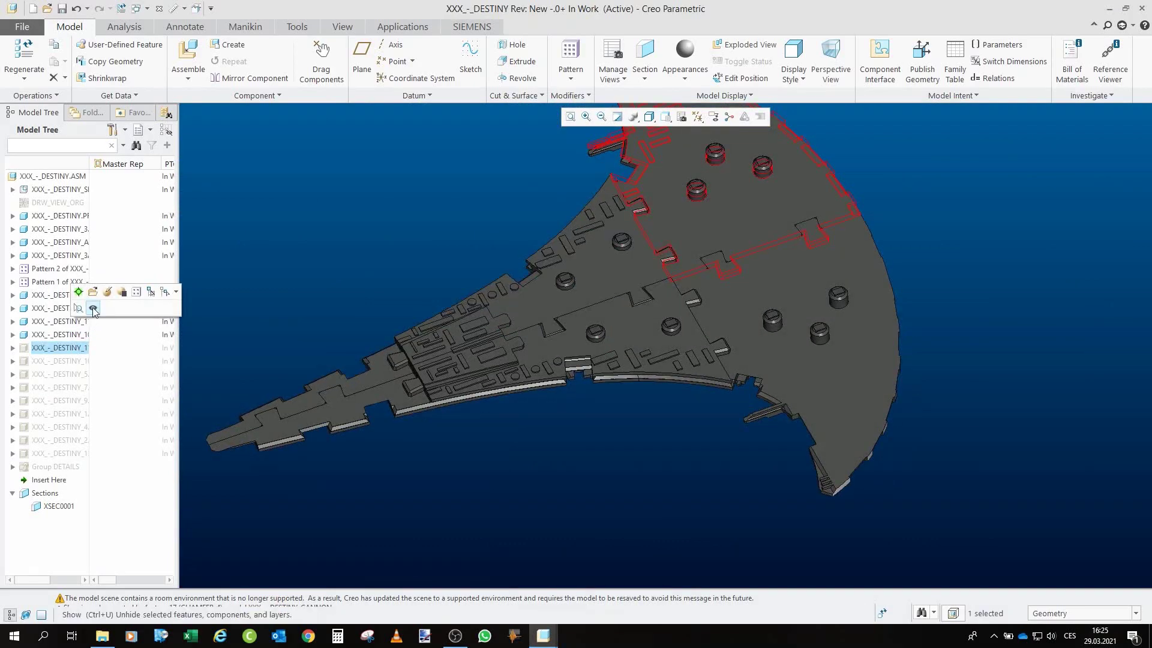
pyautogui.scroll(-2, 677, 531)
pyautogui.scroll(3, 730, 451)
pyautogui.click(1058, 413)
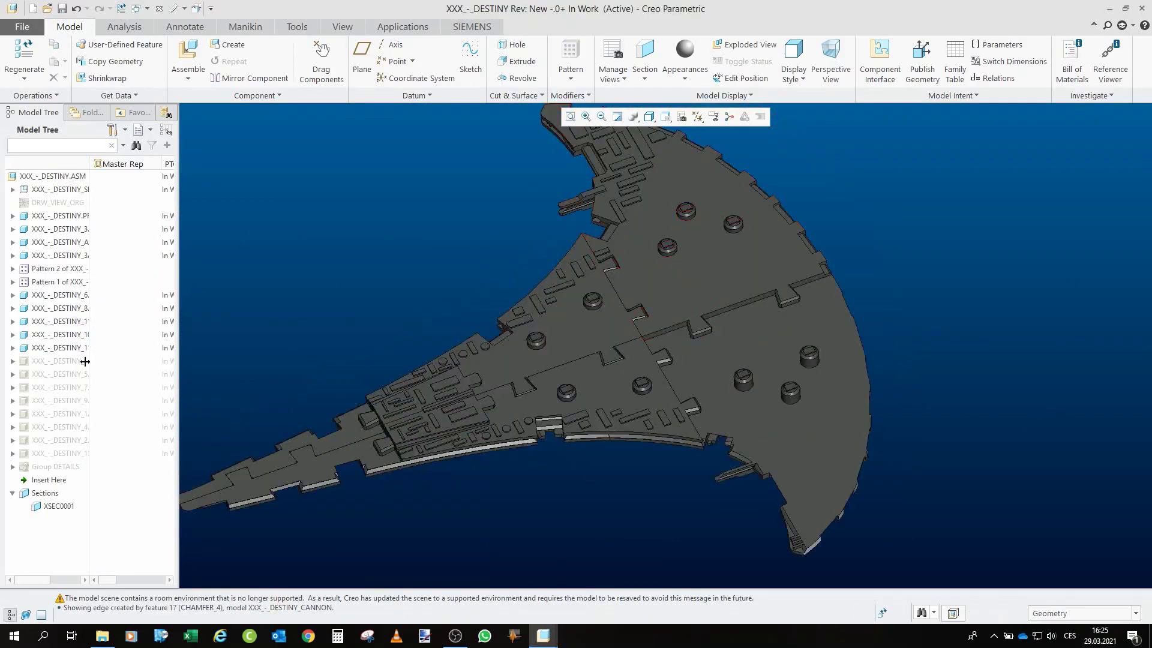
pyautogui.click(59, 363)
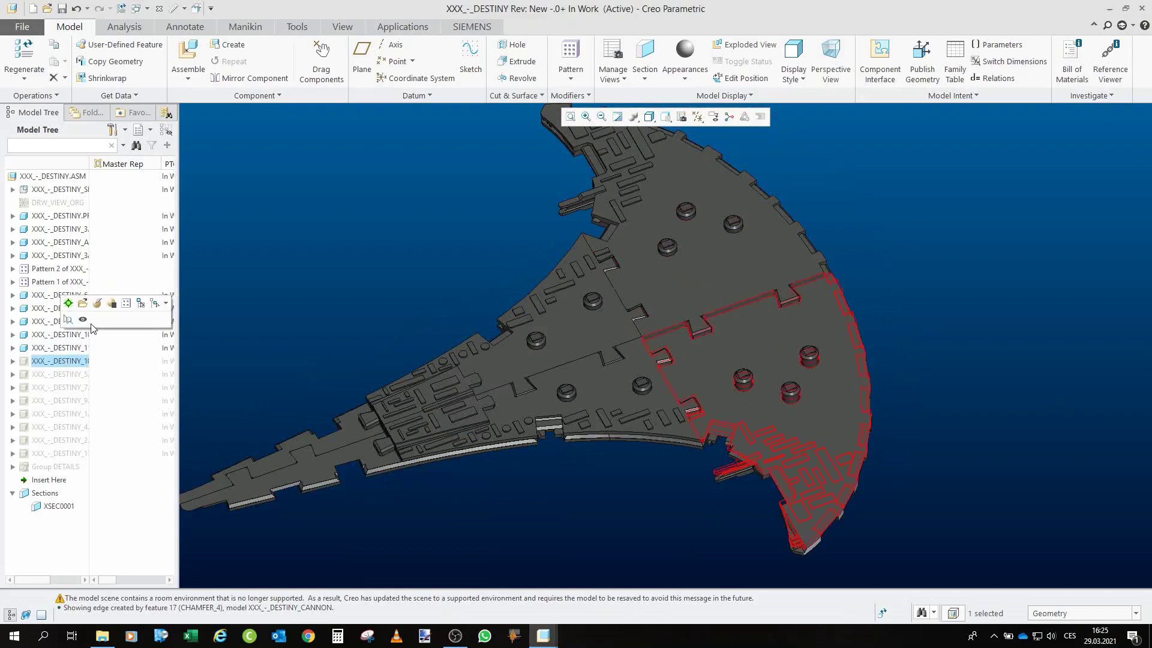
pyautogui.click(559, 542)
# - Examine the four underside plates, their interlocking joints and the connectors passing through them
pyautogui.scroll(2, 754, 406)
pyautogui.moveTo(756, 405); pyautogui.dragTo(682, 239)
pyautogui.scroll(-3, 682, 239)
pyautogui.scroll(3, 682, 239)
pyautogui.moveTo(663, 316)
pyautogui.mouseDown()
pyautogui.moveTo(640, 305)
pyautogui.moveTo(650, 311)
pyautogui.moveTo(514, 342)
pyautogui.mouseUp()
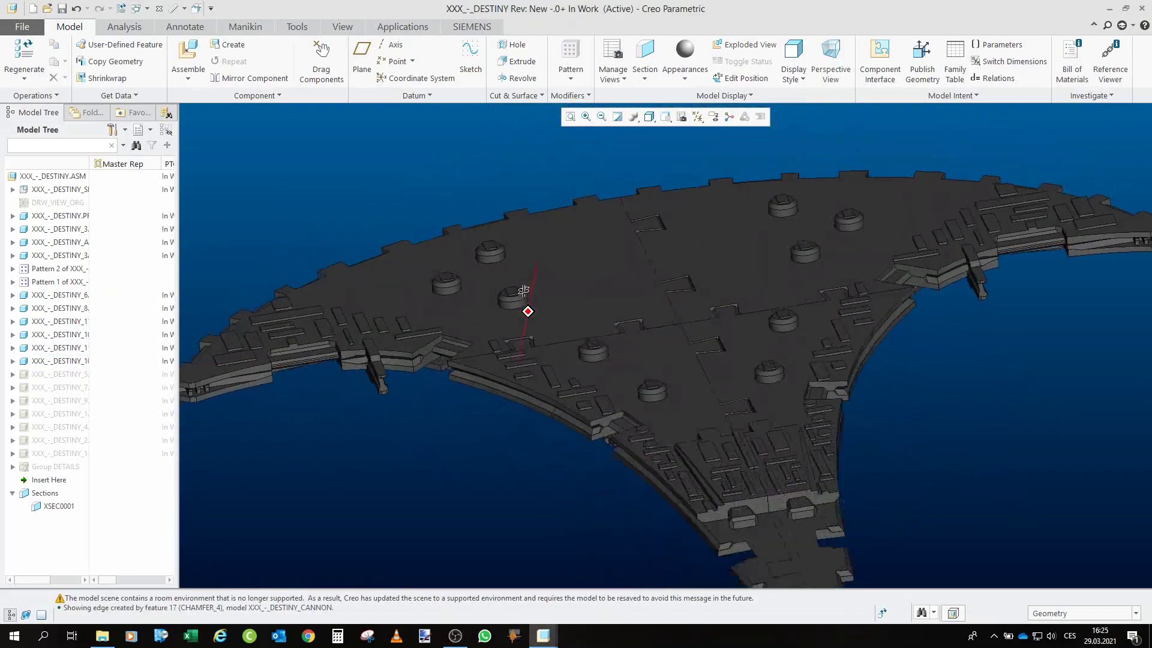
pyautogui.scroll(2, 546, 296)
pyautogui.moveTo(524, 290)
pyautogui.mouseDown()
pyautogui.moveTo(565, 314)
pyautogui.moveTo(552, 319)
pyautogui.mouseUp()
pyautogui.scroll(2, 540, 272)
pyautogui.scroll(-2, 610, 356)
pyautogui.scroll(6, 623, 358)
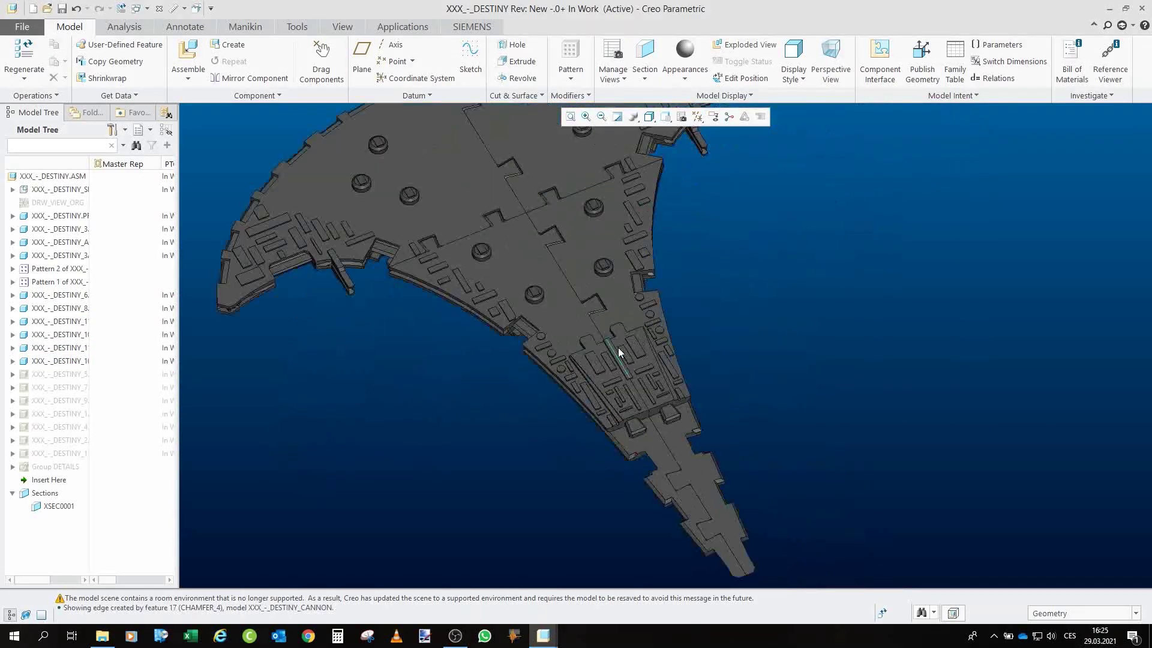
# - Show the pyramid-shaped tower XXX_-_DESTINY_5 on the upper hull plates over the four connectors
pyautogui.click(69, 375)
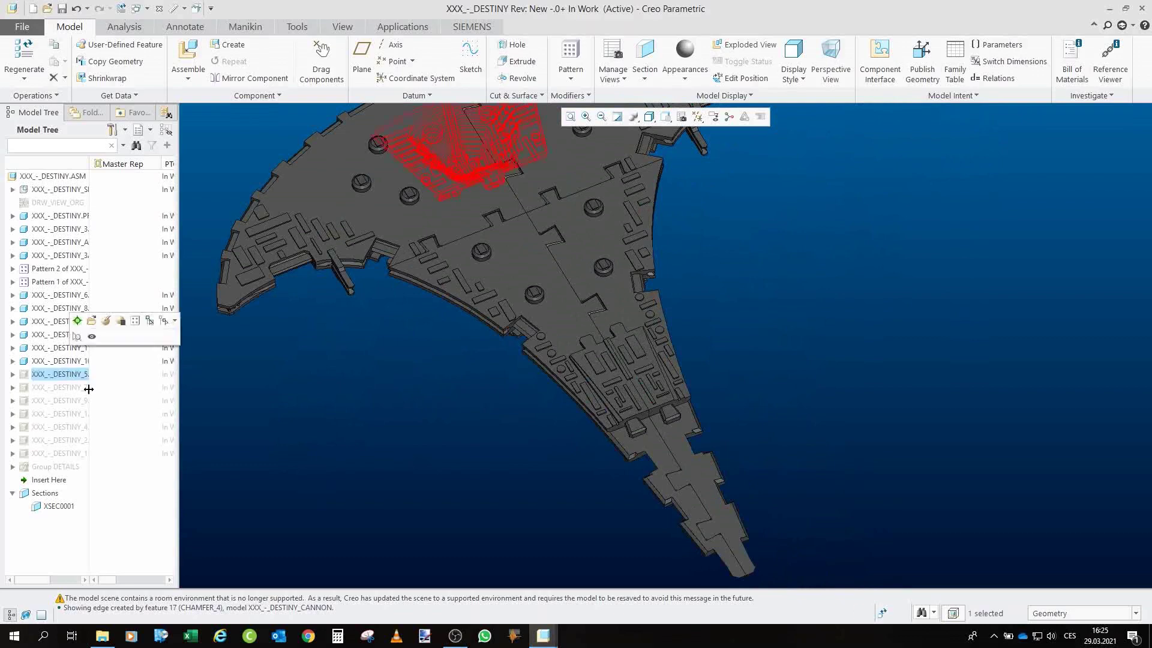
pyautogui.scroll(3, 552, 260)
pyautogui.moveTo(552, 260); pyautogui.dragTo(406, 380)
pyautogui.click(363, 405)
pyautogui.scroll(6, 405, 379)
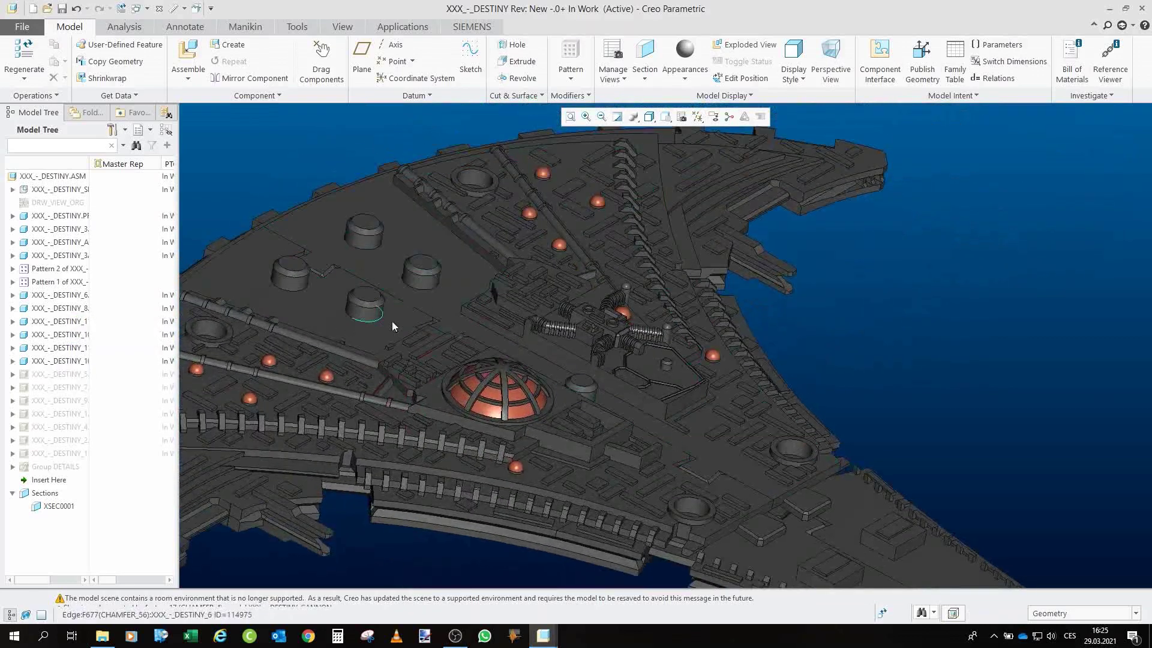
pyautogui.scroll(-5, 420, 313)
pyautogui.moveTo(421, 315); pyautogui.dragTo(414, 337)
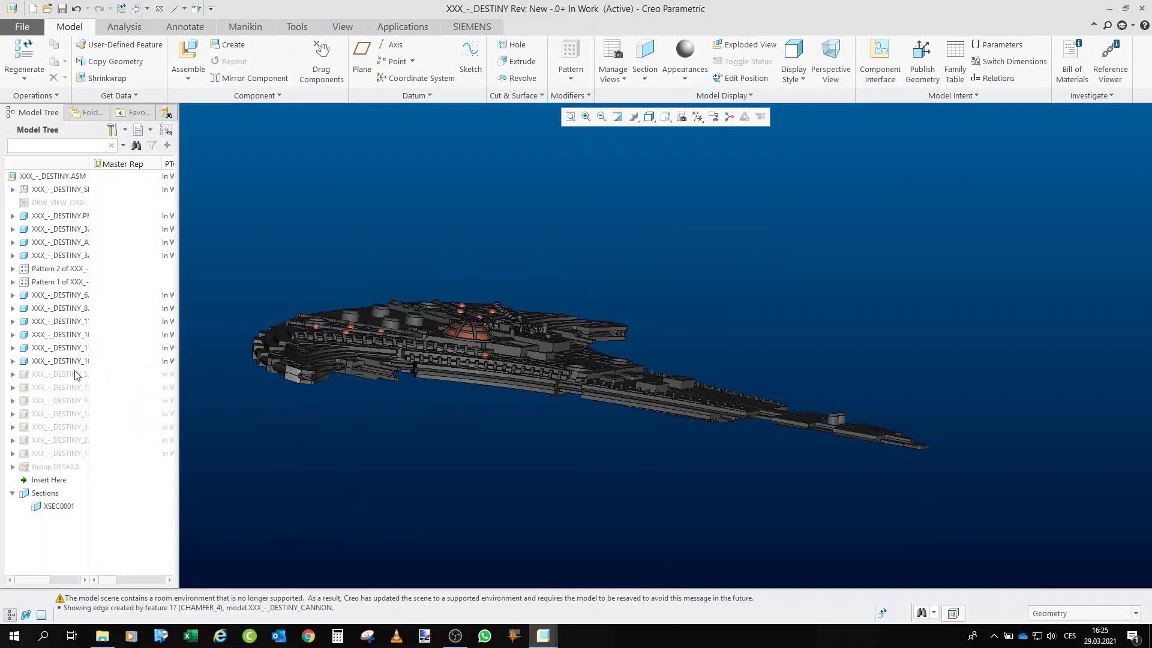
pyautogui.click(78, 375)
pyautogui.click(96, 333)
pyautogui.click(430, 499)
pyautogui.scroll(-5, 358, 272)
pyautogui.moveTo(365, 368); pyautogui.dragTo(385, 255)
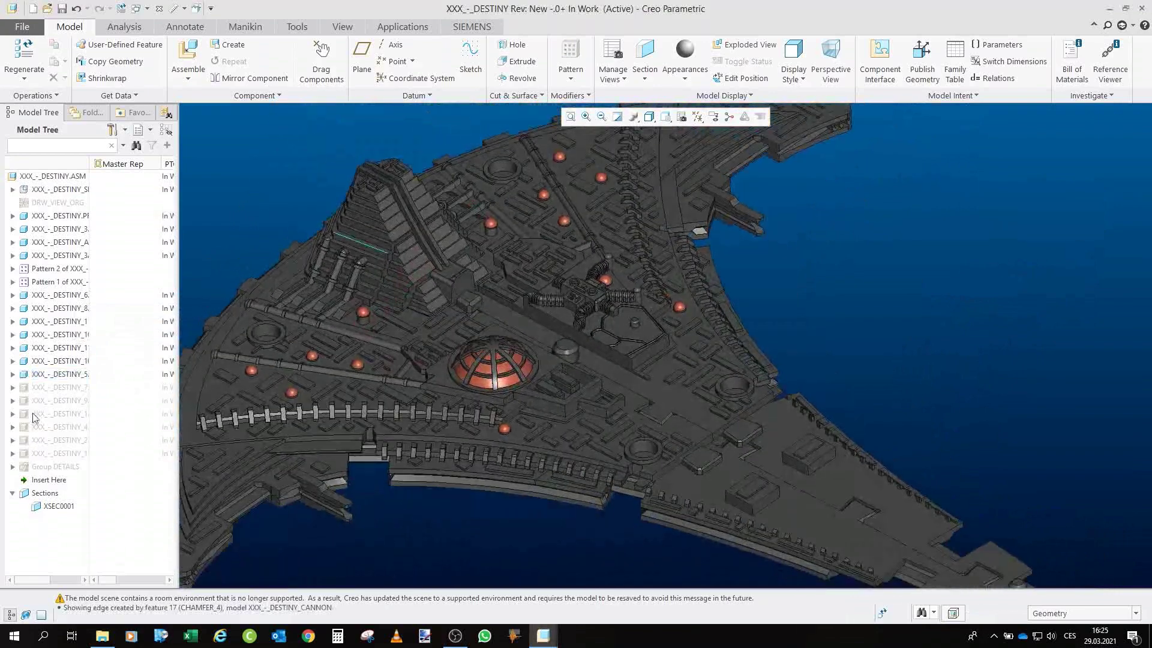
# - Highlight the tower XXX_-_DESTINY_5 and examine how it sits on the upper hull
pyautogui.click(59, 377)
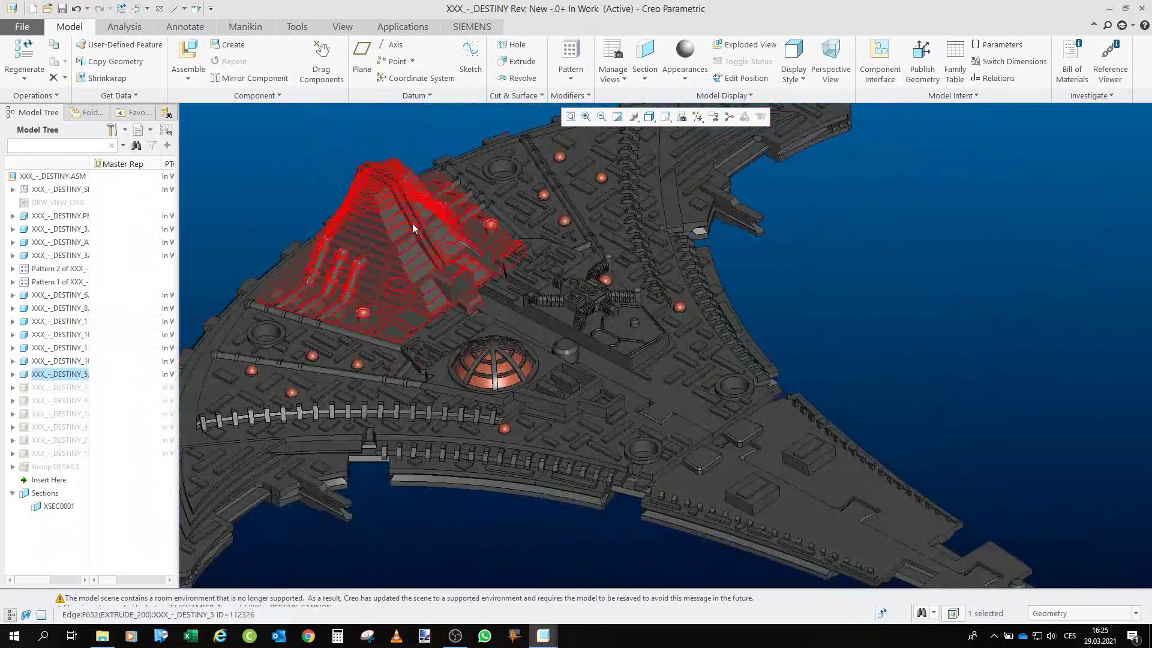
pyautogui.scroll(2, 436, 282)
pyautogui.click(261, 185)
pyautogui.scroll(-4, 473, 298)
pyautogui.moveTo(473, 298)
pyautogui.mouseDown()
pyautogui.moveTo(477, 319)
pyautogui.moveTo(445, 309)
pyautogui.moveTo(475, 322)
pyautogui.moveTo(447, 291)
pyautogui.mouseUp()
pyautogui.scroll(3, 443, 272)
pyautogui.scroll(-4, 550, 286)
pyautogui.scroll(2, 466, 326)
pyautogui.scroll(2, 447, 290)
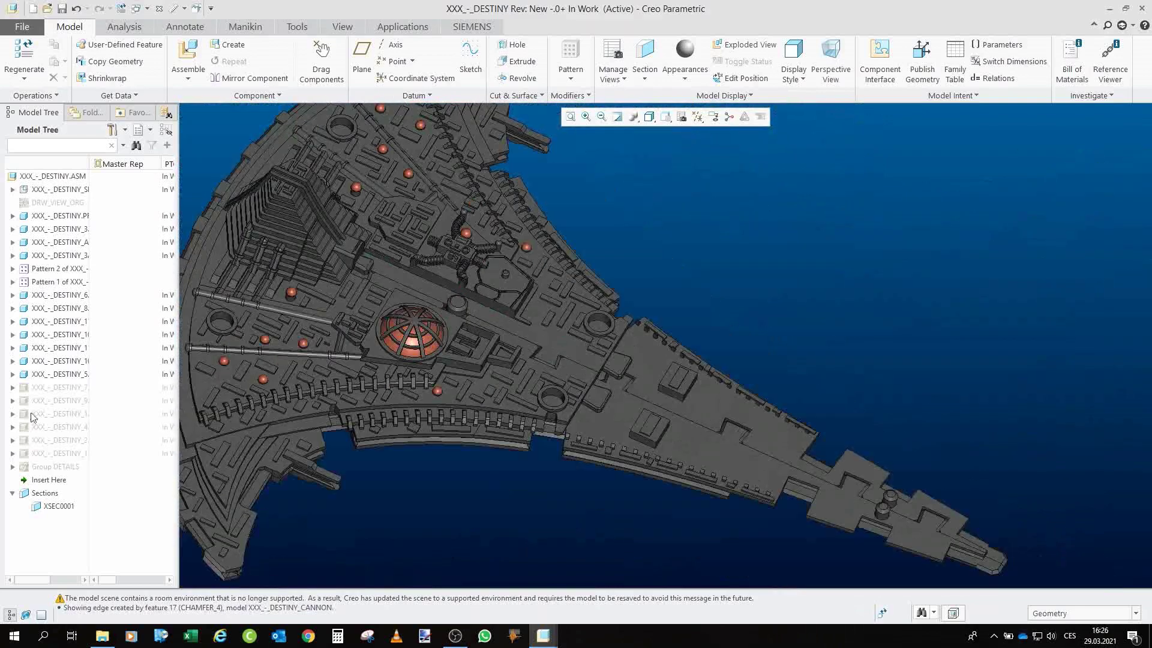
# - Show the central ridge part XXX_-_DESTINY_7 between the dome and the cannon, and view it on the whole ship
pyautogui.click(77, 389)
pyautogui.click(89, 352)
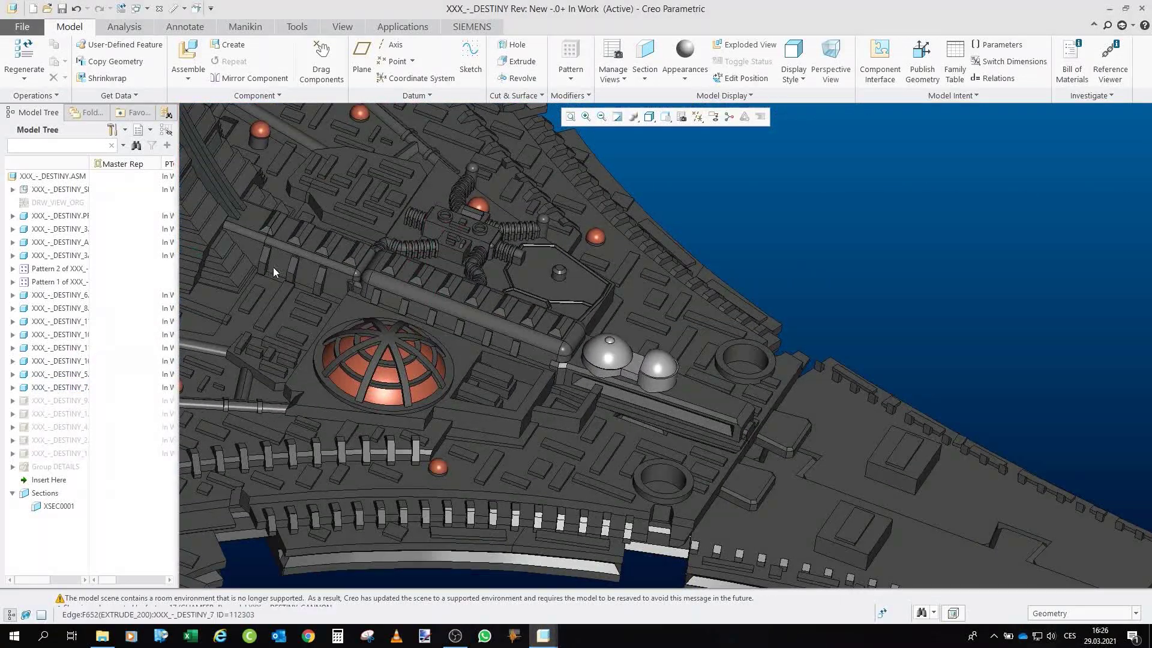
pyautogui.scroll(4, 452, 290)
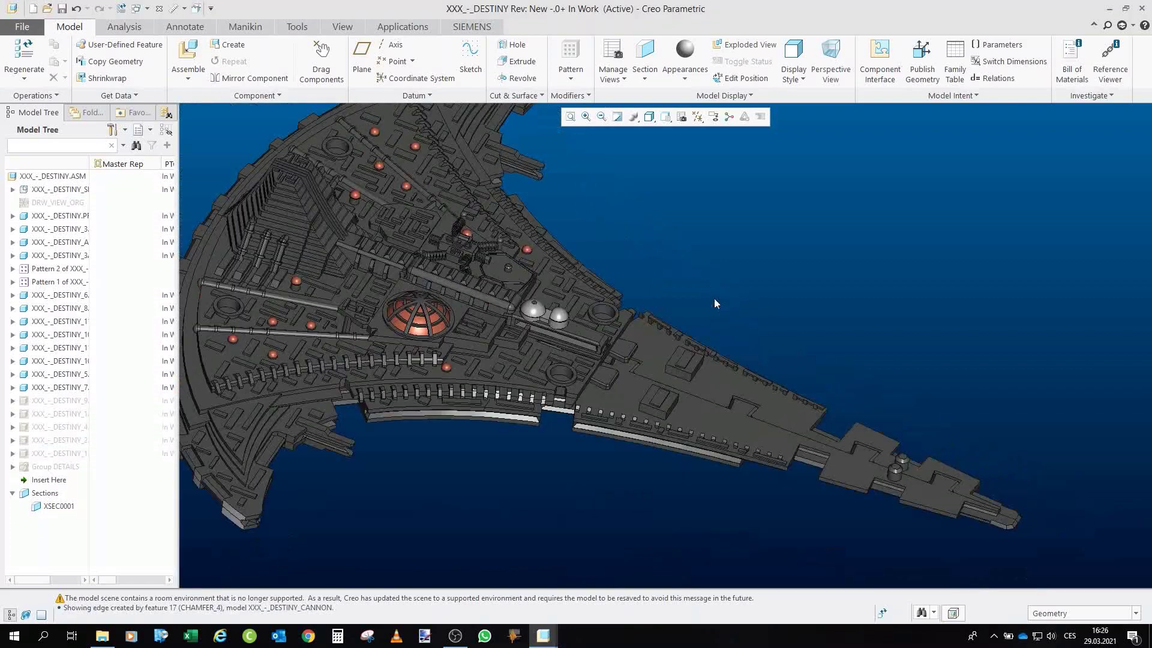
pyautogui.scroll(2, 557, 354)
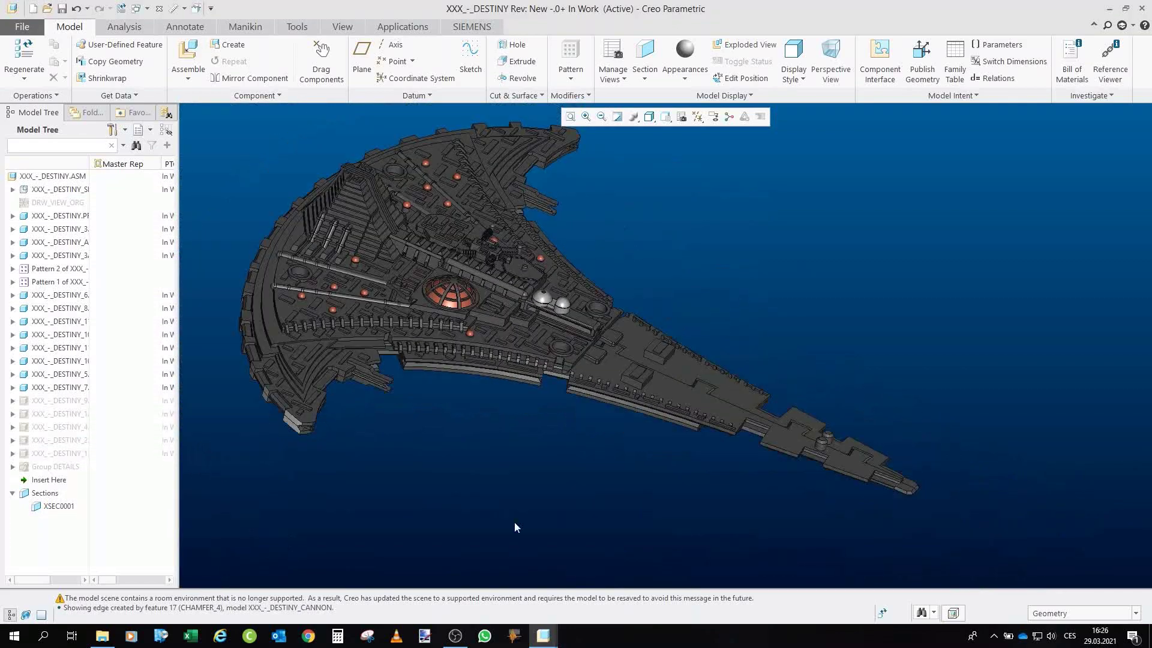
# - Show the part XXX_-_DESTINY_9 on the underside of the ship's narrow tip
pyautogui.click(60, 402)
pyautogui.scroll(4, 580, 322)
pyautogui.click(681, 410)
pyautogui.scroll(-5, 679, 390)
pyautogui.moveTo(680, 389); pyautogui.dragTo(713, 433)
pyautogui.moveTo(876, 443); pyautogui.dragTo(860, 446)
pyautogui.scroll(-3, 765, 362)
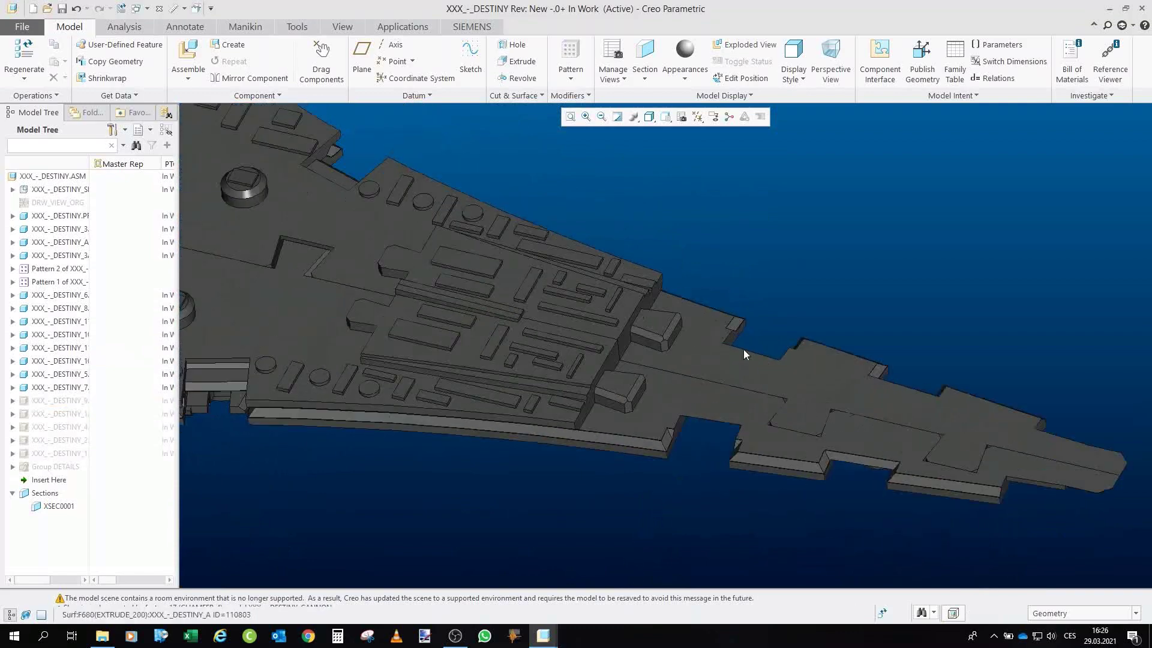
pyautogui.click(69, 401)
pyautogui.click(85, 362)
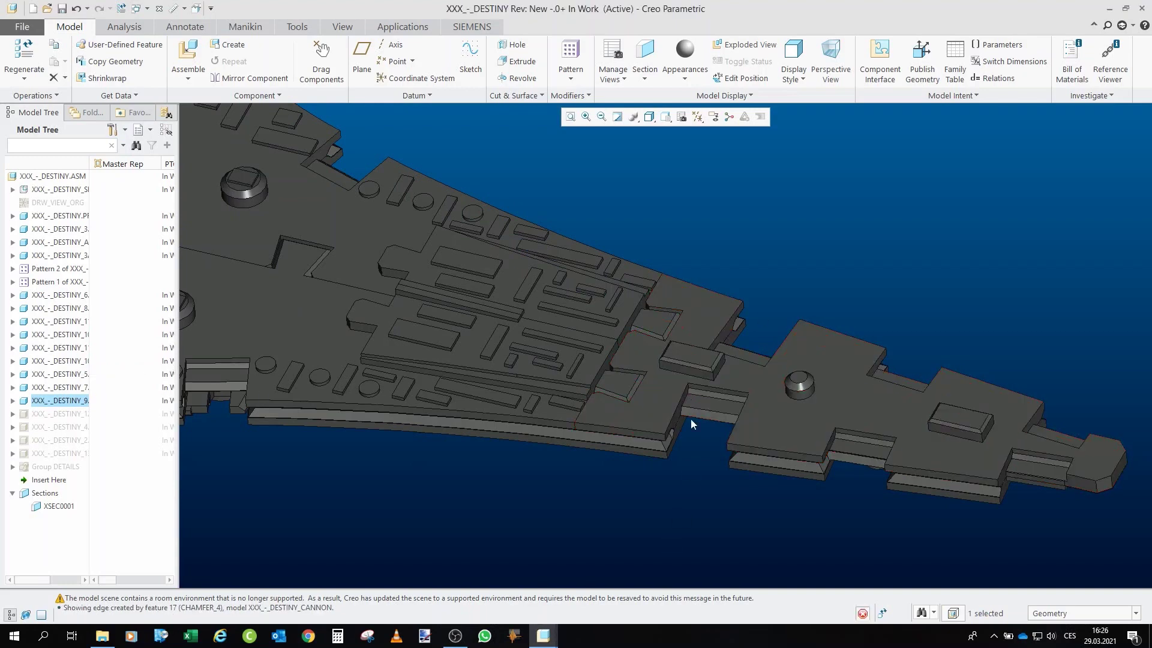
# - Examine how XXX_-_DESTINY_9 sits on the underside of the ship's narrow tip
pyautogui.scroll(3, 632, 278)
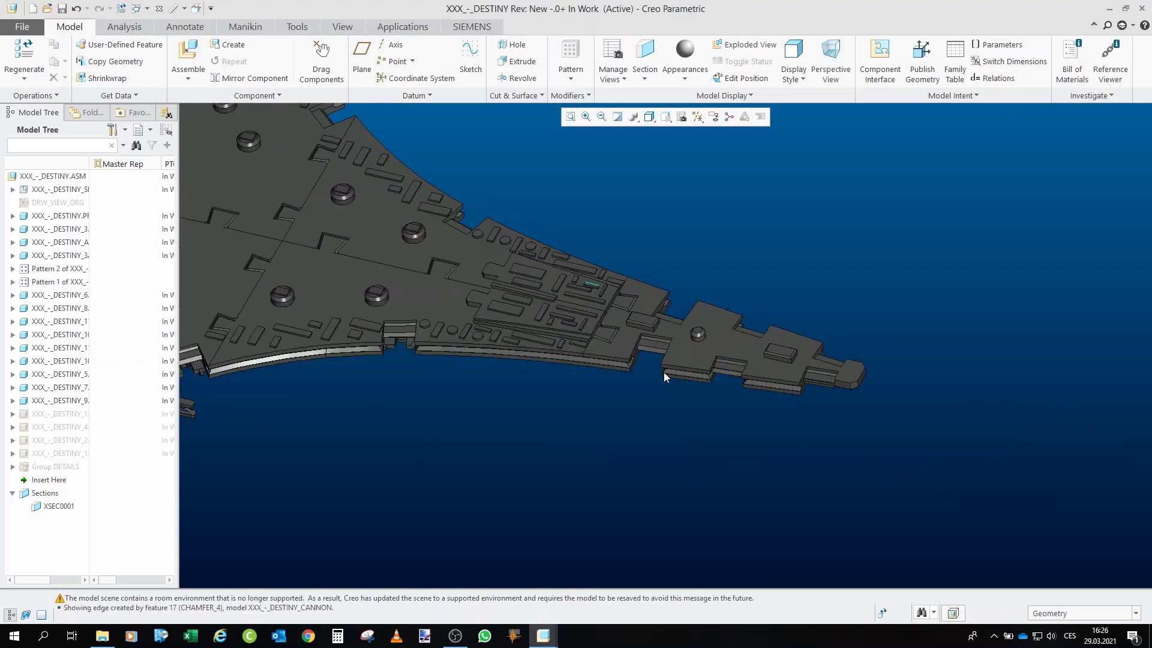
pyautogui.scroll(-2, 664, 374)
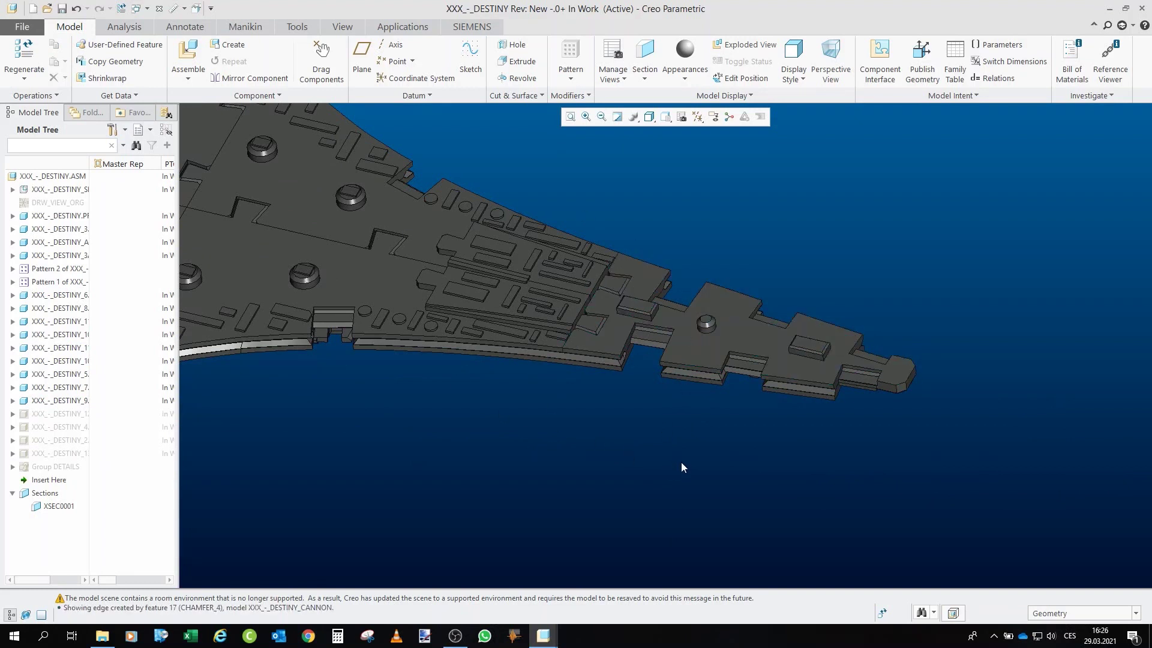
pyautogui.scroll(1, 524, 338)
pyautogui.scroll(-2, 803, 357)
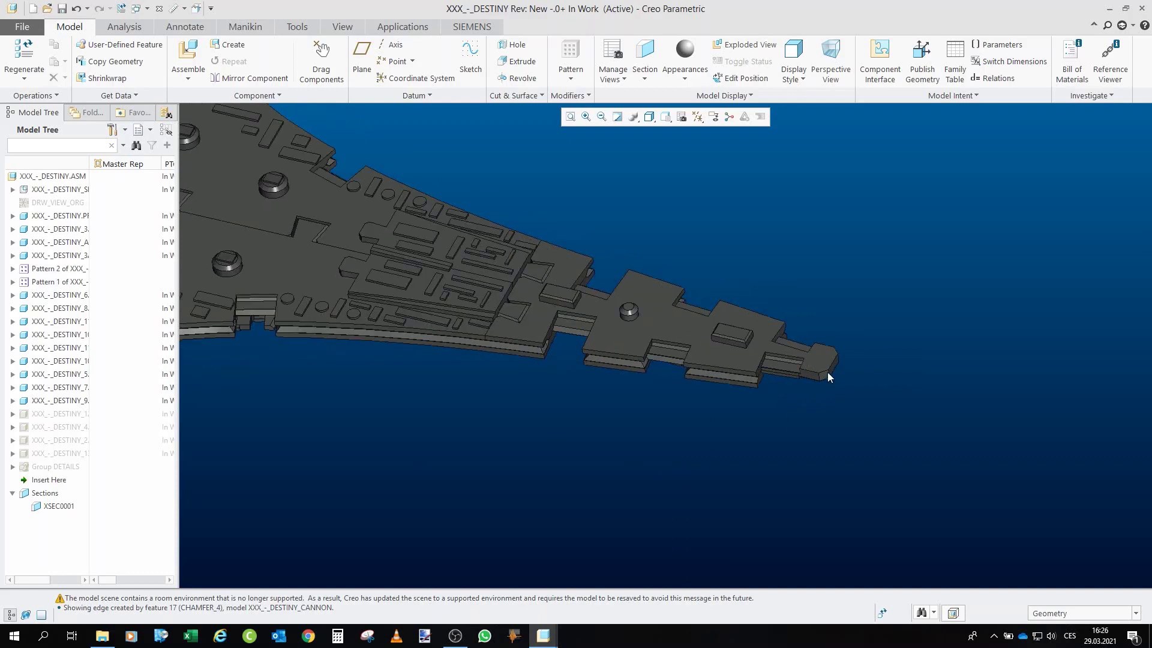
pyautogui.moveTo(674, 342)
pyautogui.mouseDown()
pyautogui.moveTo(688, 275)
pyautogui.moveTo(683, 327)
pyautogui.mouseUp()
# - Show the long cover part XXX_-_DESTINY_12 over XXX_-_DESTINY_9 on the underside of the narrow tip
pyautogui.click(50, 414)
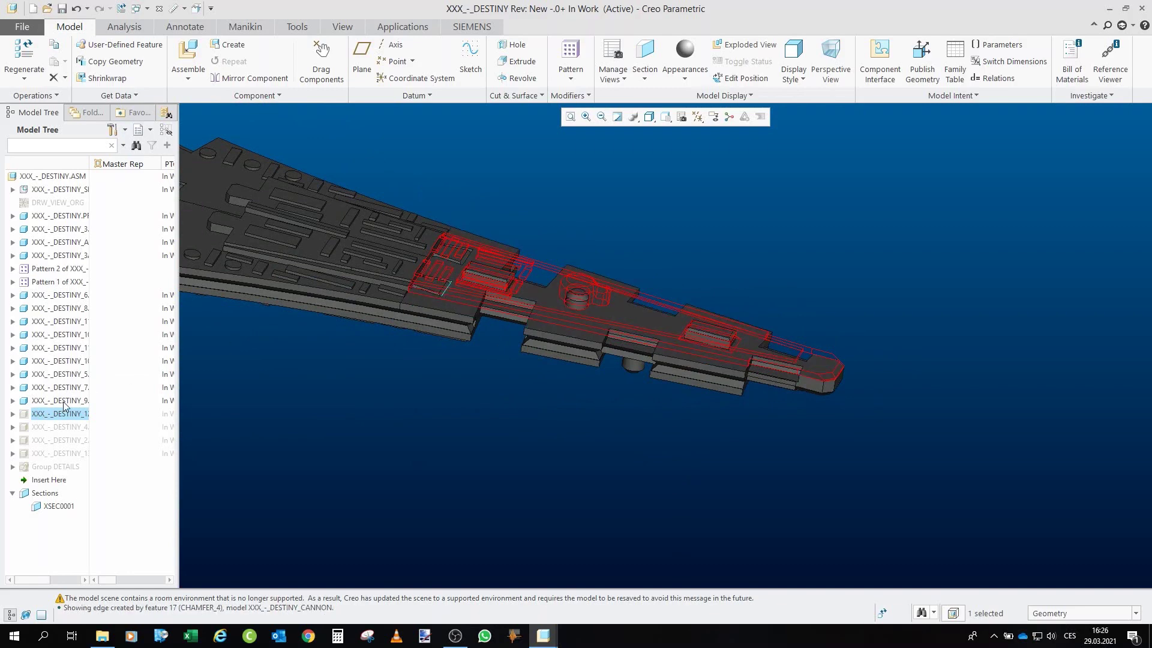
pyautogui.scroll(-3, 539, 247)
pyautogui.moveTo(330, 302); pyautogui.dragTo(336, 306)
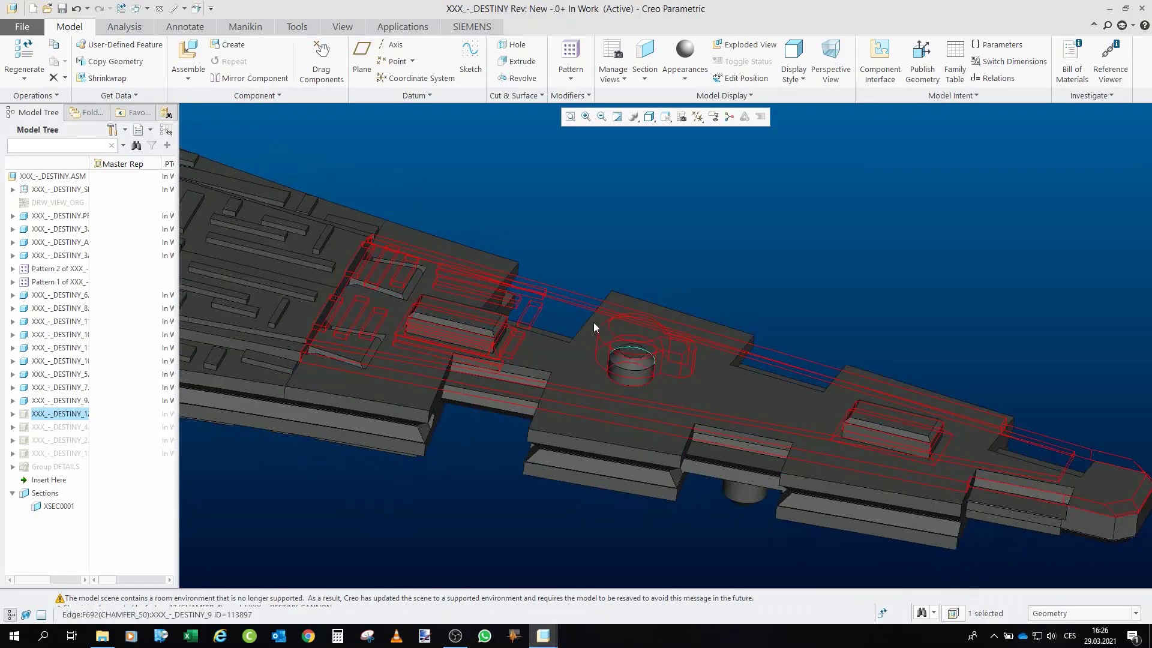
pyautogui.scroll(-2, 566, 322)
pyautogui.scroll(3, 860, 419)
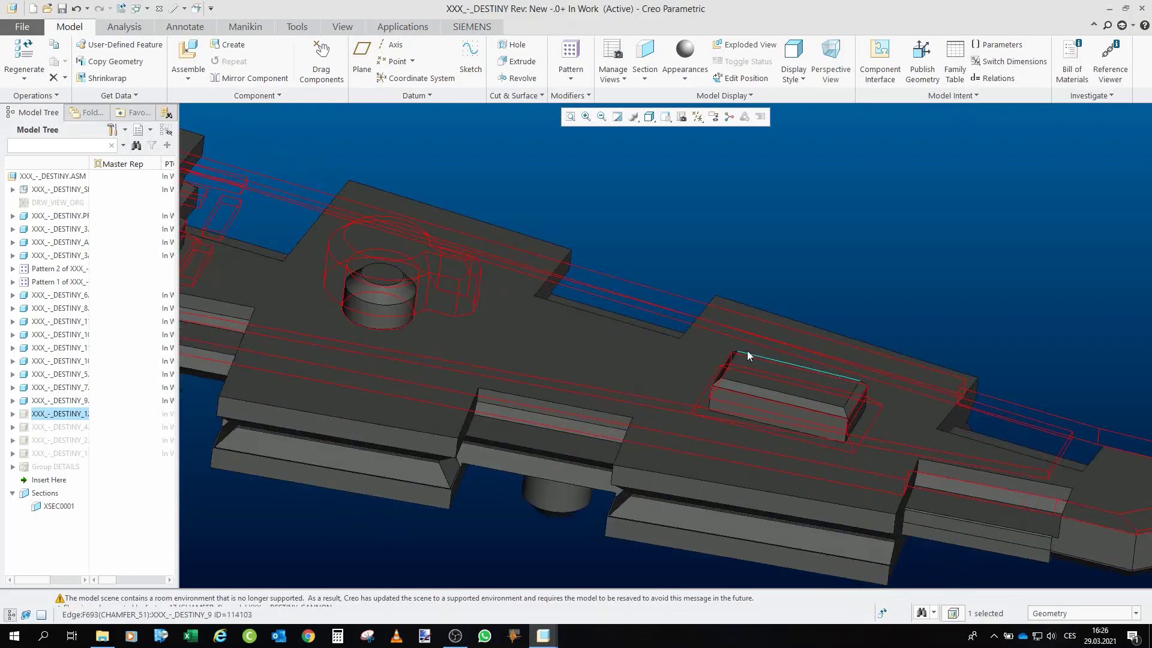
pyautogui.scroll(-3, 737, 359)
pyautogui.scroll(2, 932, 387)
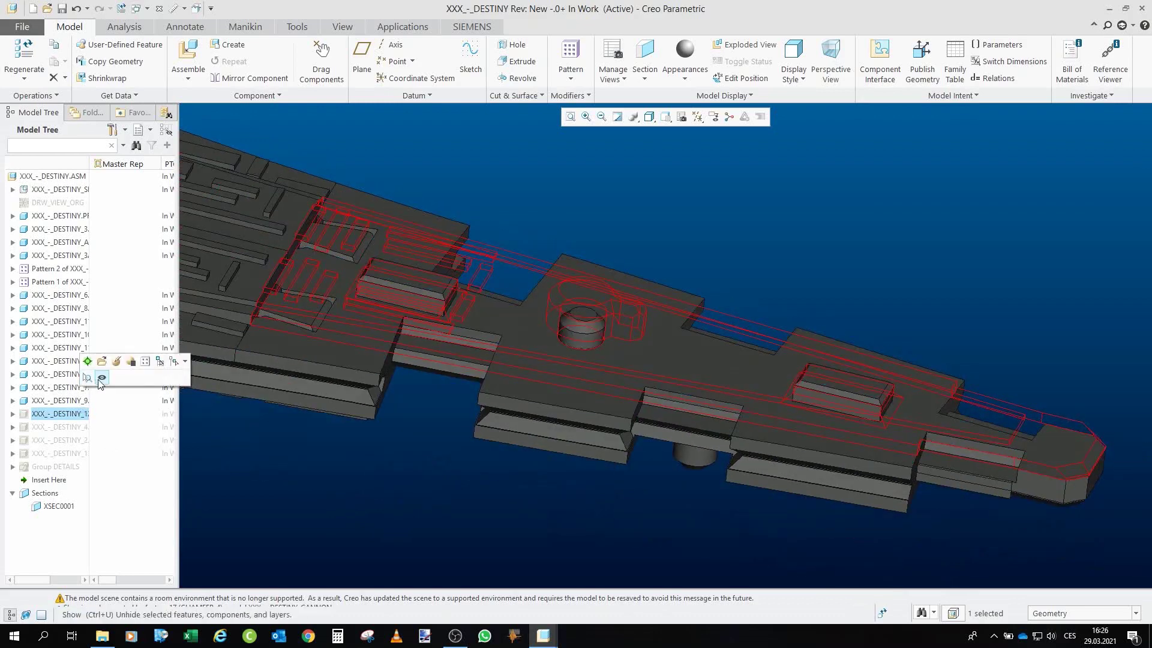
pyautogui.click(102, 378)
pyautogui.scroll(-3, 545, 390)
pyautogui.click(511, 480)
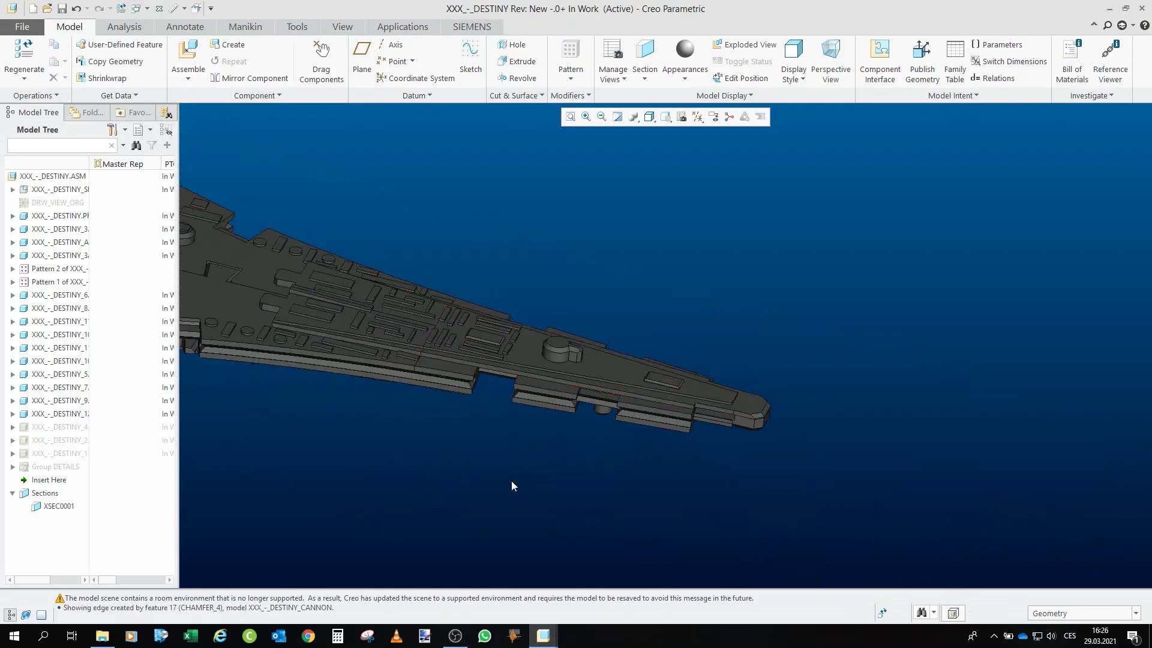
# - Highlight XXX_-_DESTINY_9 and examine how it lies beneath the newly shown XXX_-_DESTINY_12
pyautogui.scroll(3, 733, 425)
pyautogui.click(382, 354)
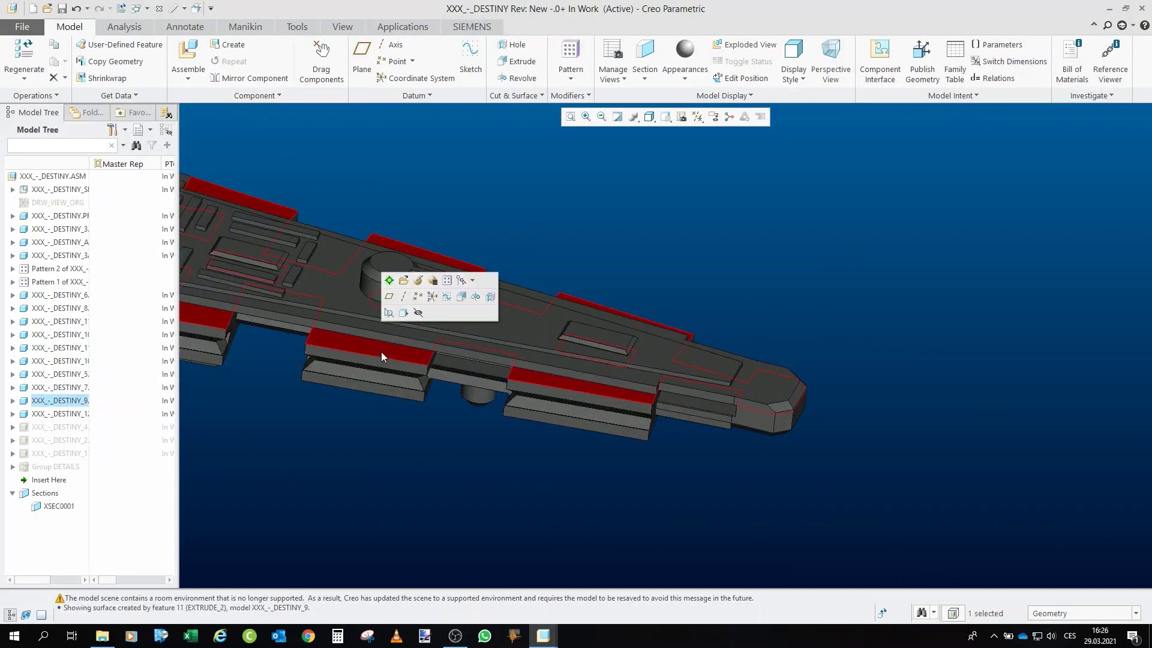
pyautogui.scroll(-3, 686, 477)
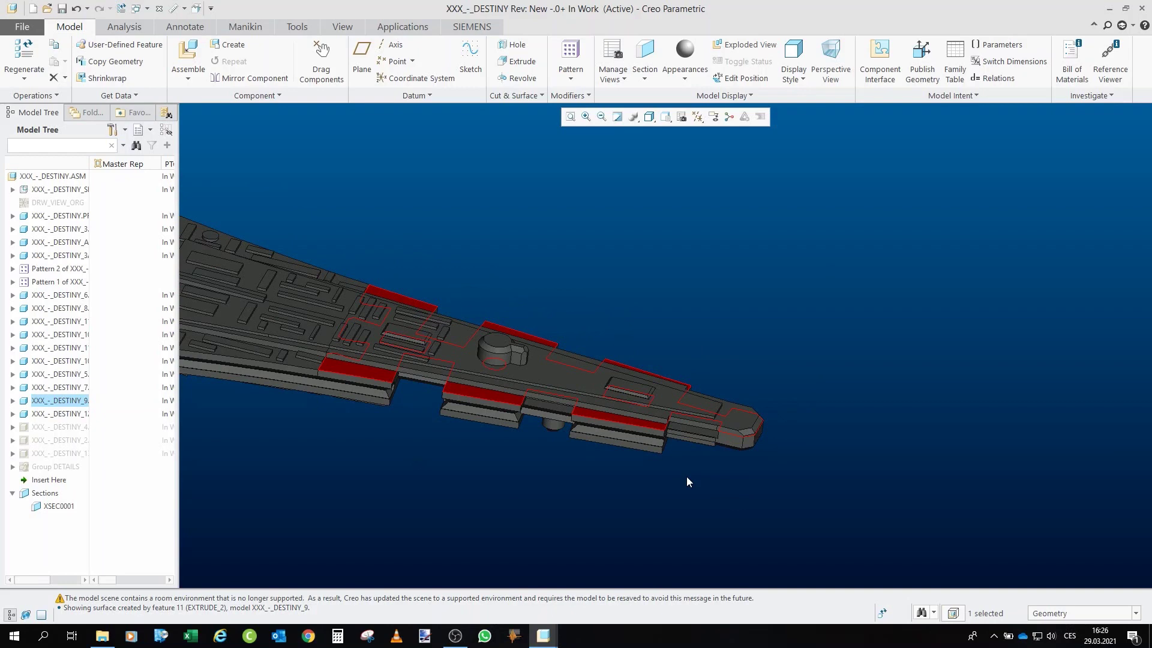
pyautogui.click(591, 509)
# - Examine the chamfered end of the narrow tip from several angles
pyautogui.scroll(2, 591, 507)
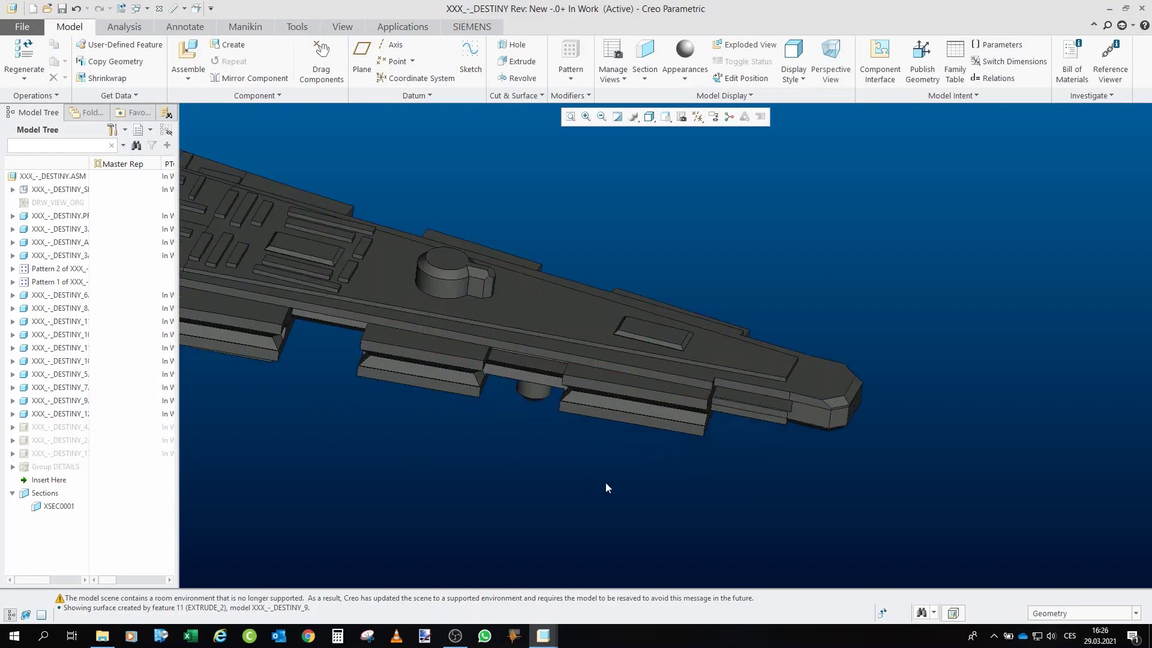
pyautogui.scroll(2, 851, 418)
pyautogui.moveTo(851, 418); pyautogui.dragTo(861, 383)
pyautogui.scroll(-3, 738, 318)
pyautogui.moveTo(737, 319); pyautogui.dragTo(696, 381)
pyautogui.scroll(3, 858, 285)
pyautogui.moveTo(858, 290); pyautogui.dragTo(757, 297)
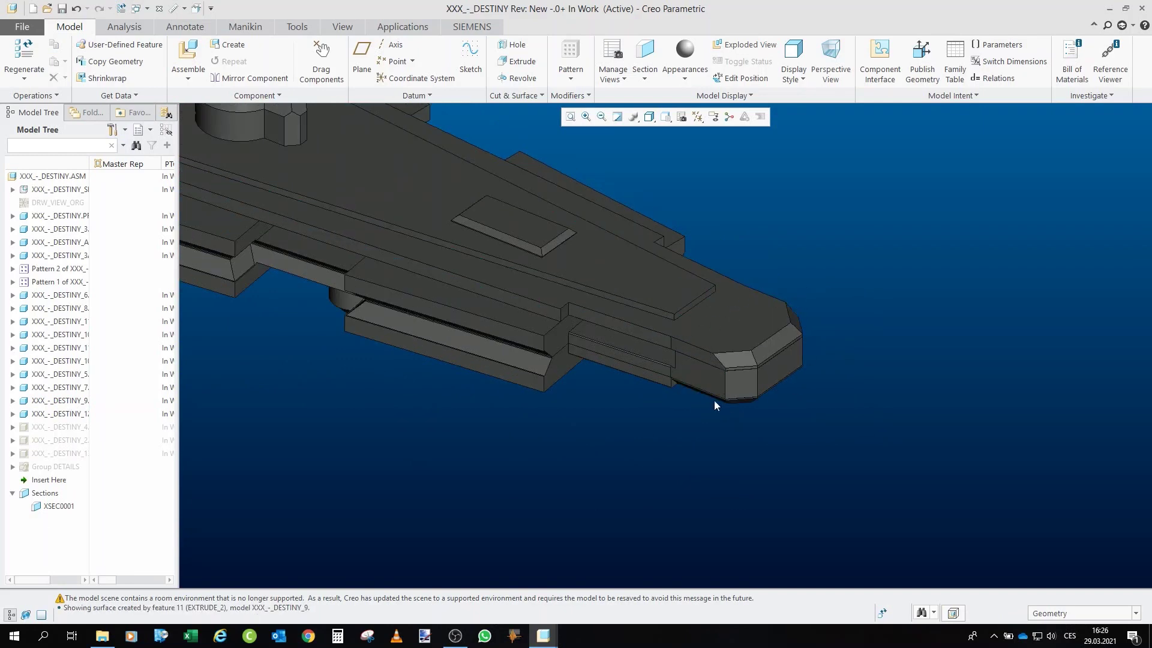
pyautogui.moveTo(723, 387); pyautogui.dragTo(663, 330)
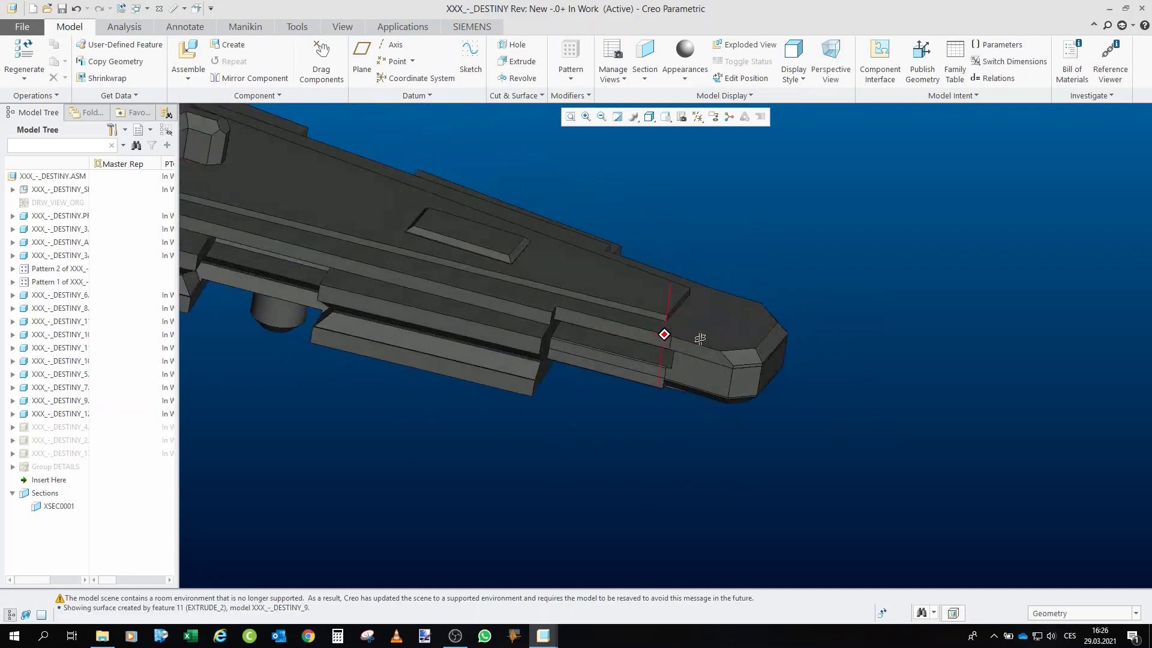
# - Show the nose part XXX_-_DESTINY_4 at the end of the narrow tip and view it from the upper side
pyautogui.click(66, 427)
pyautogui.click(87, 387)
pyautogui.moveTo(645, 366); pyautogui.dragTo(880, 424)
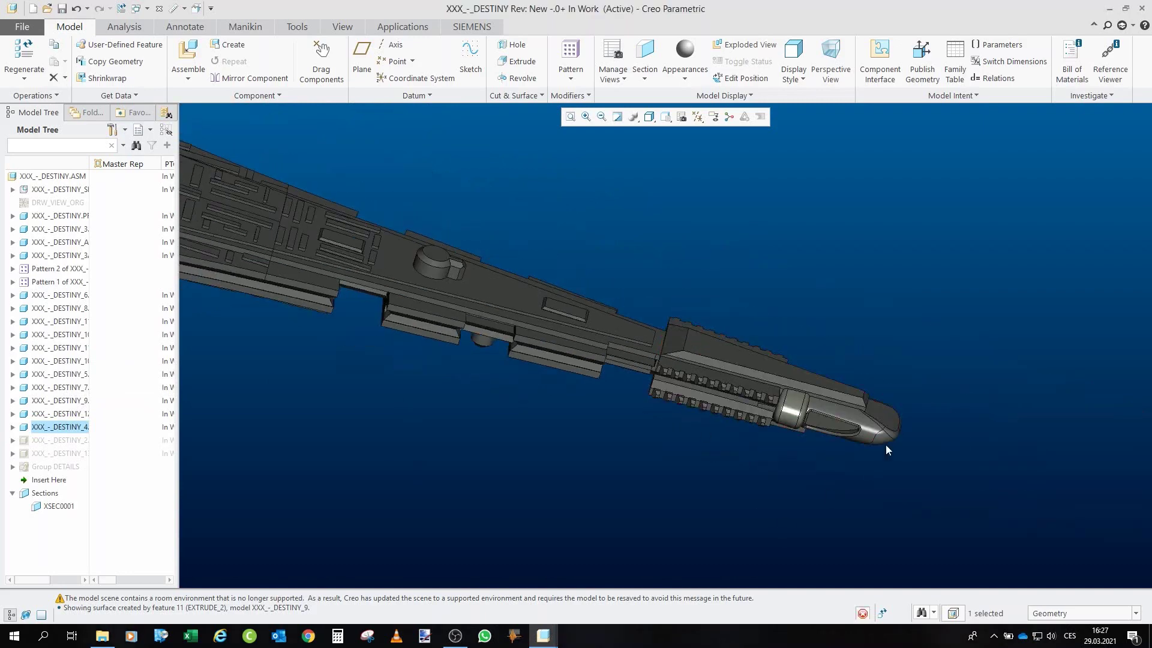
pyautogui.moveTo(808, 456)
pyautogui.mouseDown()
pyautogui.moveTo(694, 438)
pyautogui.moveTo(684, 555)
pyautogui.moveTo(786, 390)
pyautogui.moveTo(635, 360)
pyautogui.mouseUp()
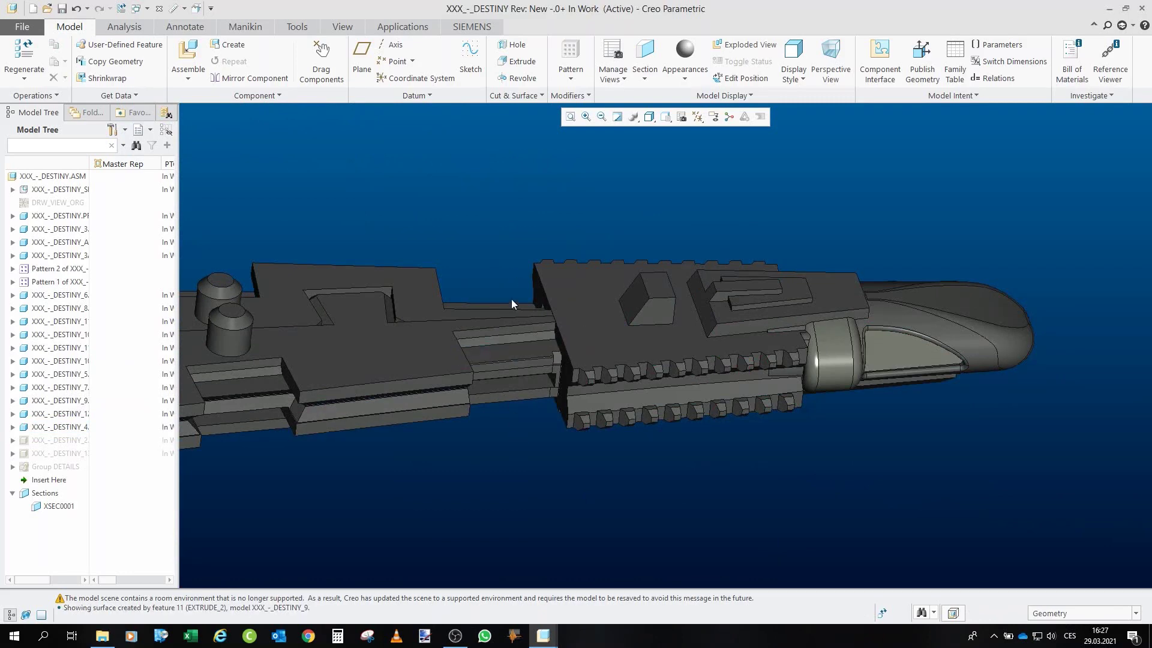
pyautogui.moveTo(511, 301); pyautogui.dragTo(567, 434)
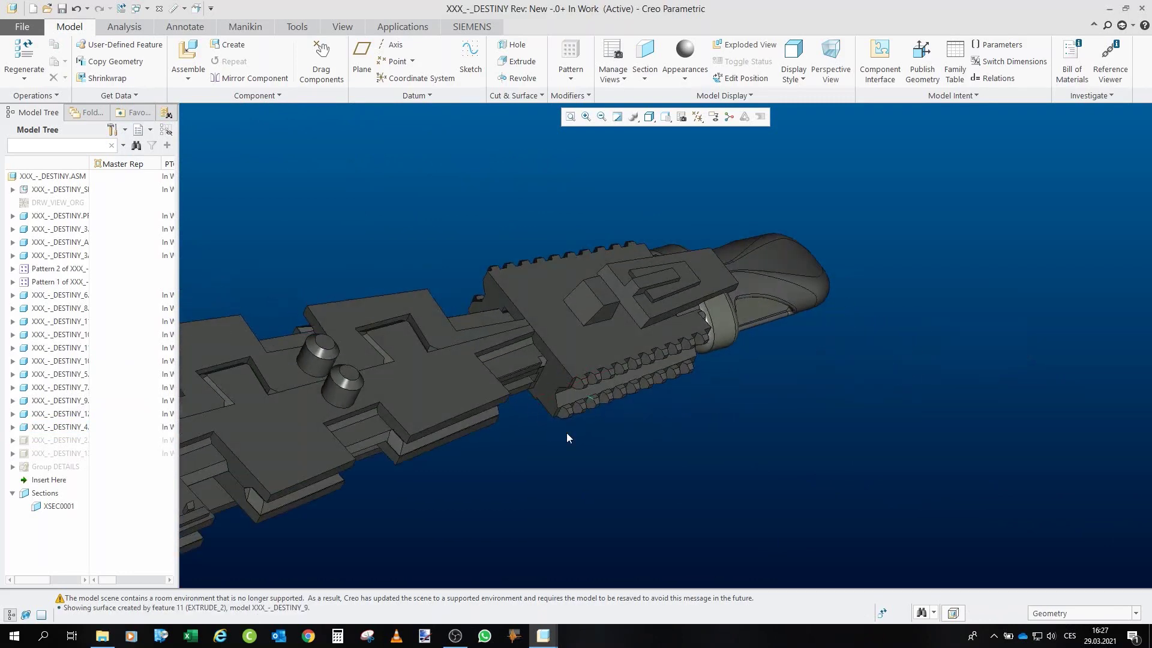
# - Highlight the nose part XXX_-_DESTINY_4 and examine how it fits onto the end of the tip
pyautogui.click(77, 430)
pyautogui.scroll(-3, 658, 337)
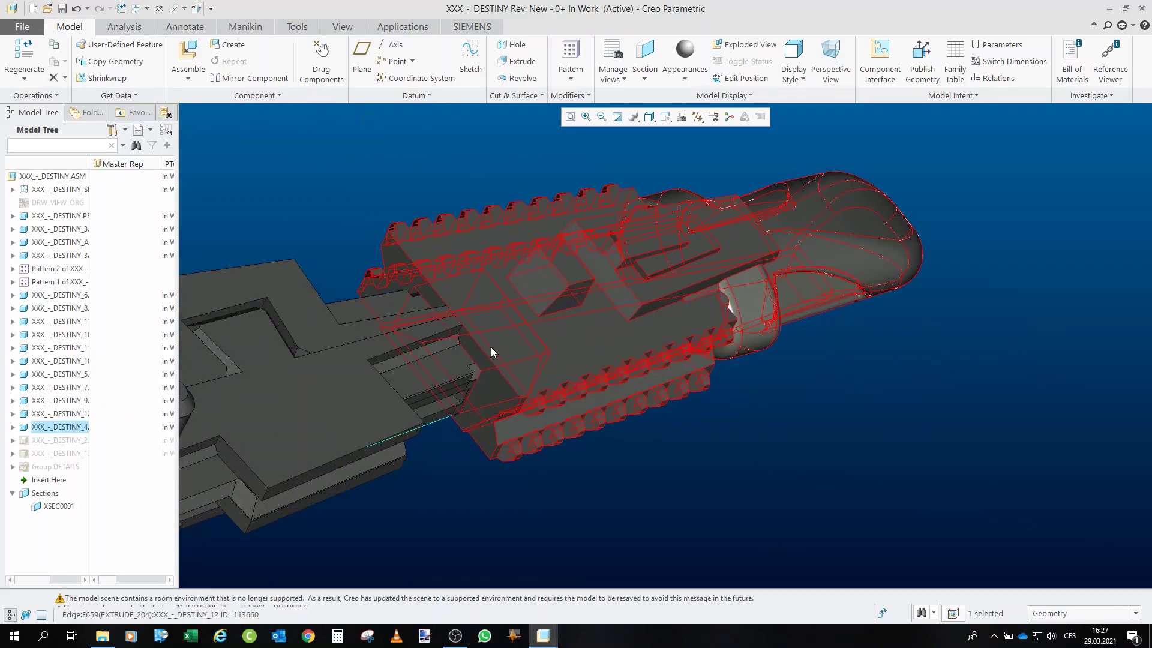
pyautogui.scroll(2, 507, 342)
pyautogui.moveTo(414, 344); pyautogui.dragTo(498, 418)
pyautogui.moveTo(502, 378); pyautogui.dragTo(620, 391)
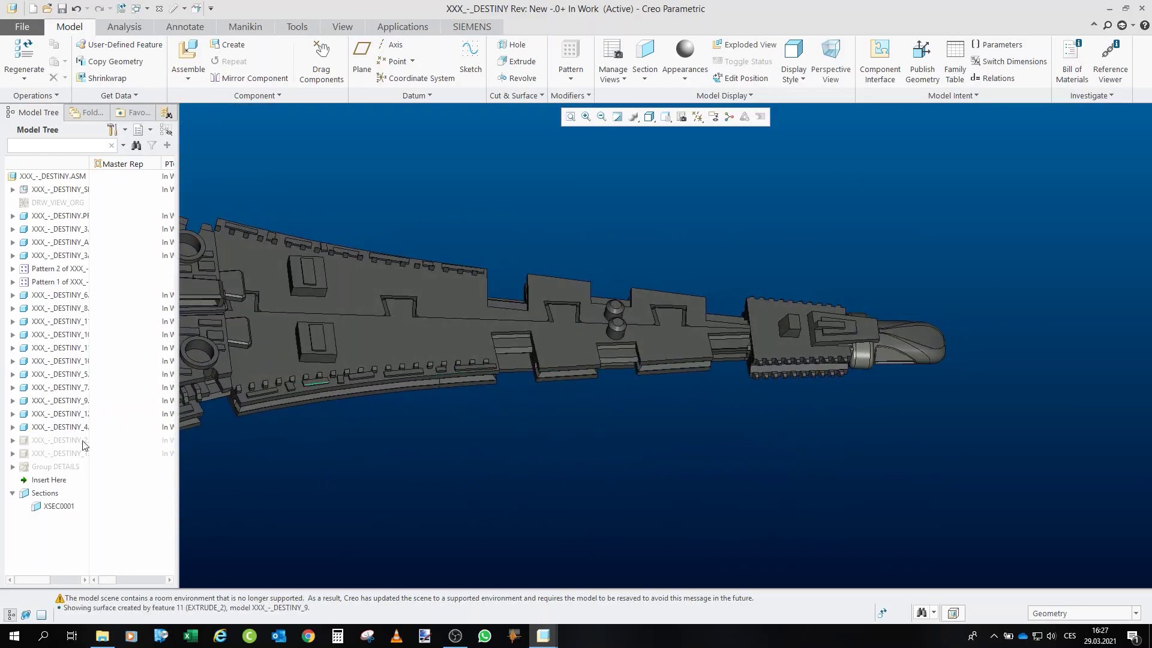
# - Show the long upper cover XXX_-_DESTINY_2 along the narrow hull and examine its surface details up to the nose
pyautogui.click(49, 440)
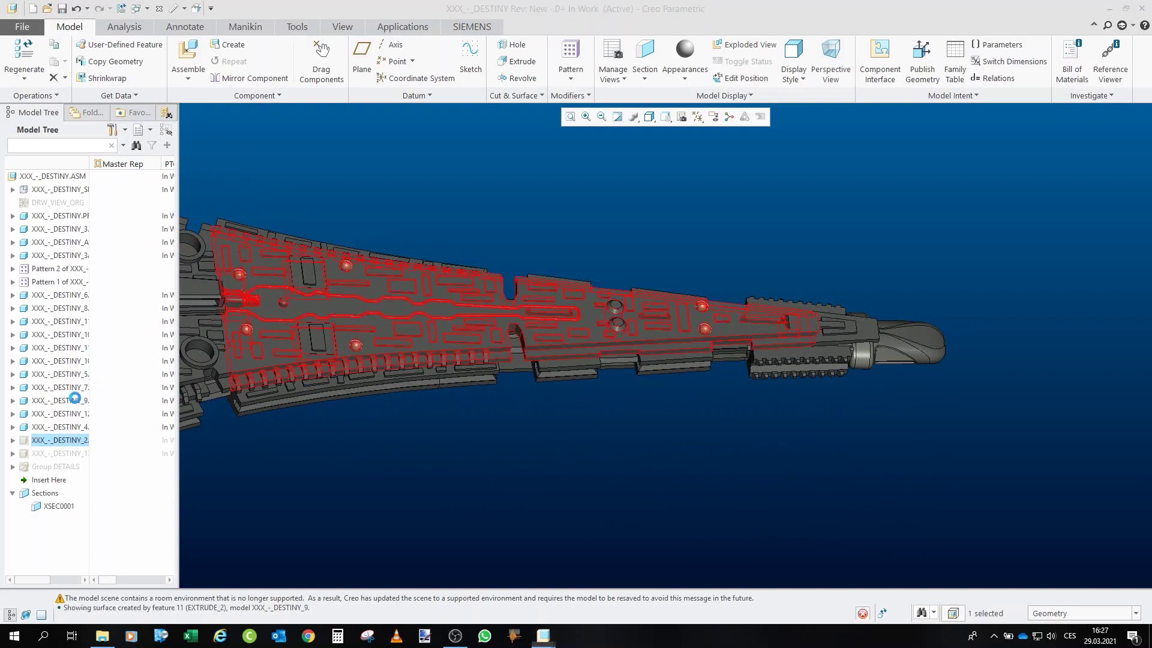
pyautogui.click(359, 231)
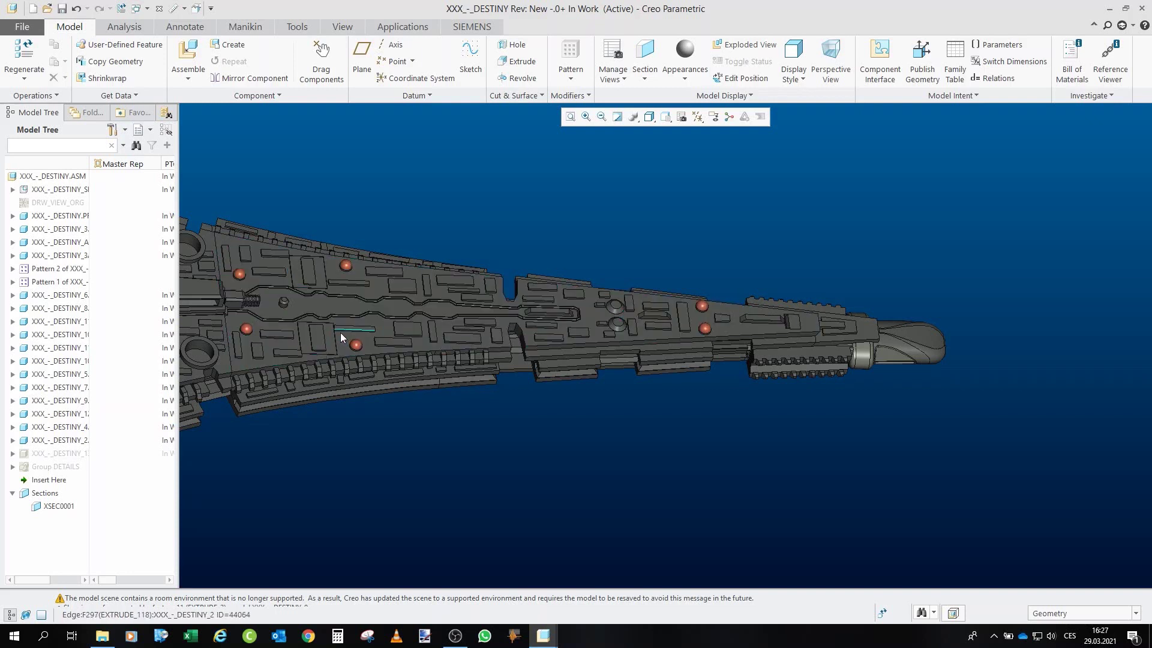
pyautogui.scroll(-4, 632, 315)
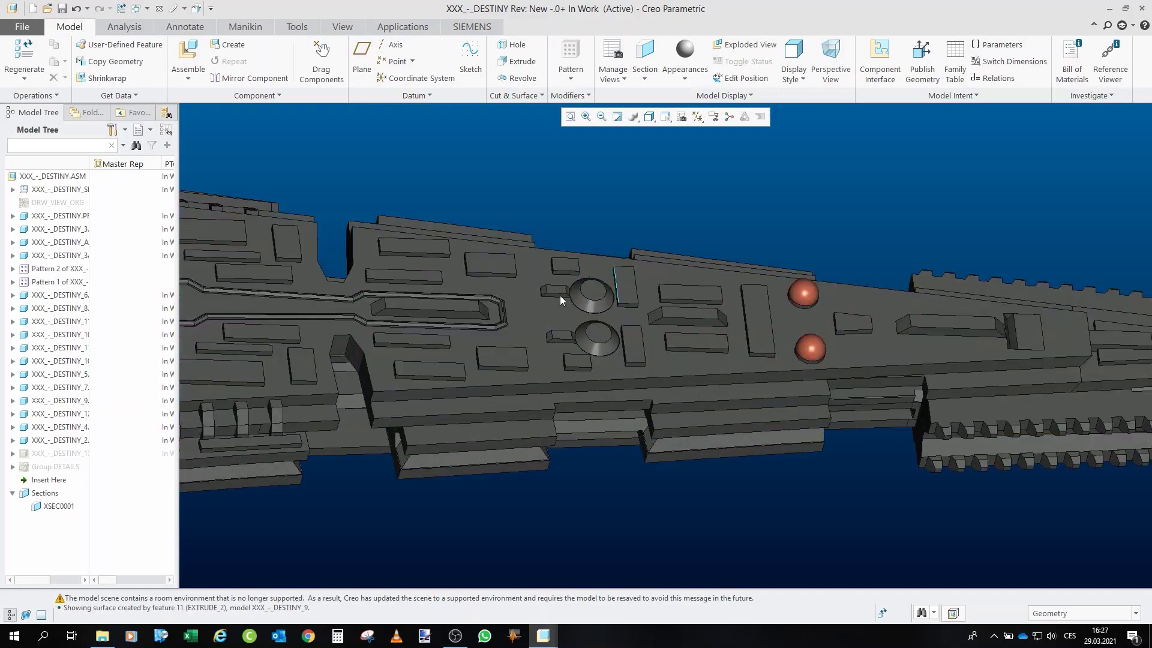
pyautogui.scroll(4, 456, 340)
pyautogui.scroll(-5, 966, 361)
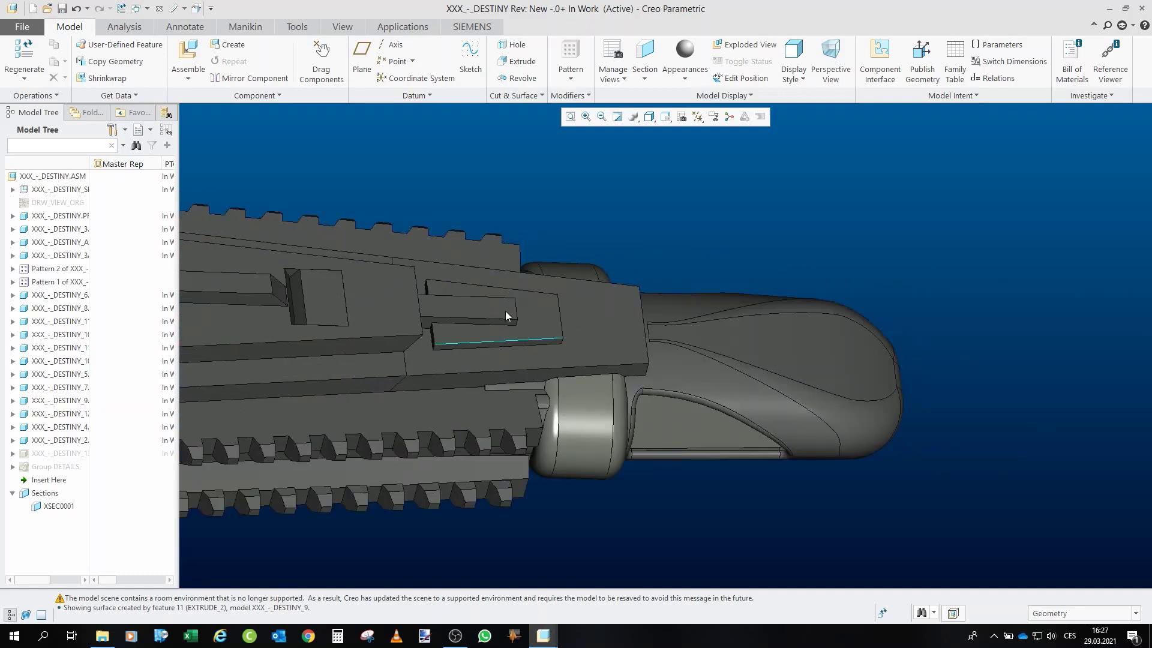
pyautogui.scroll(3, 323, 297)
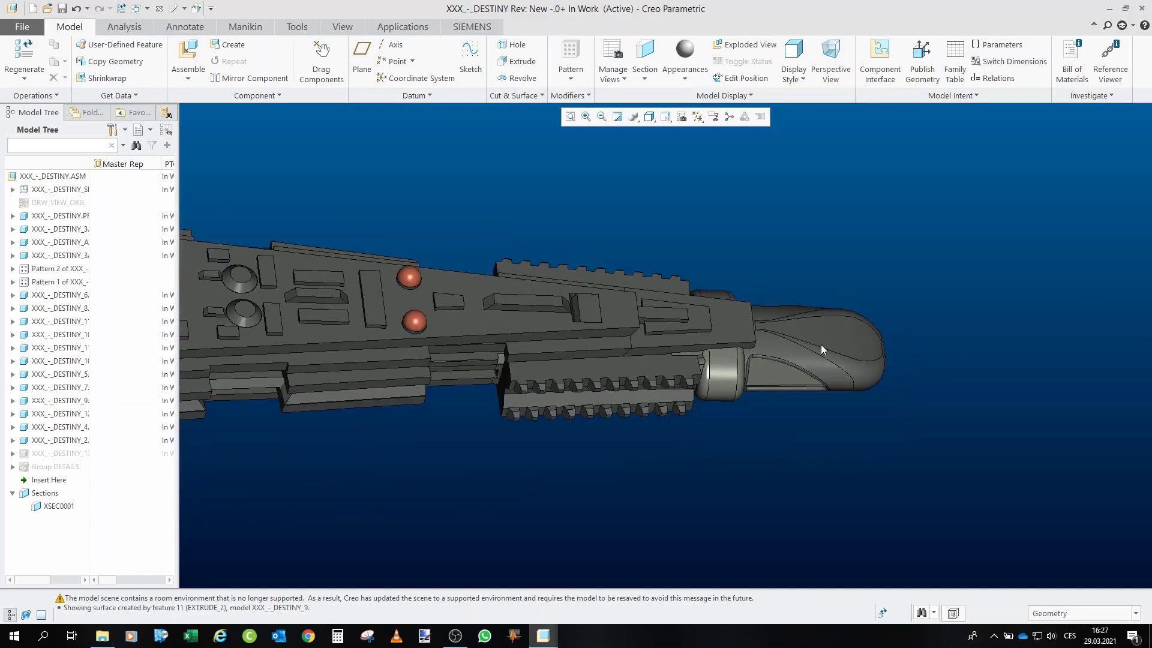
# - Hide the upper cover XXX_-_DESTINY_2 to reveal the nose and connectors beneath it, and show it again
pyautogui.click(45, 443)
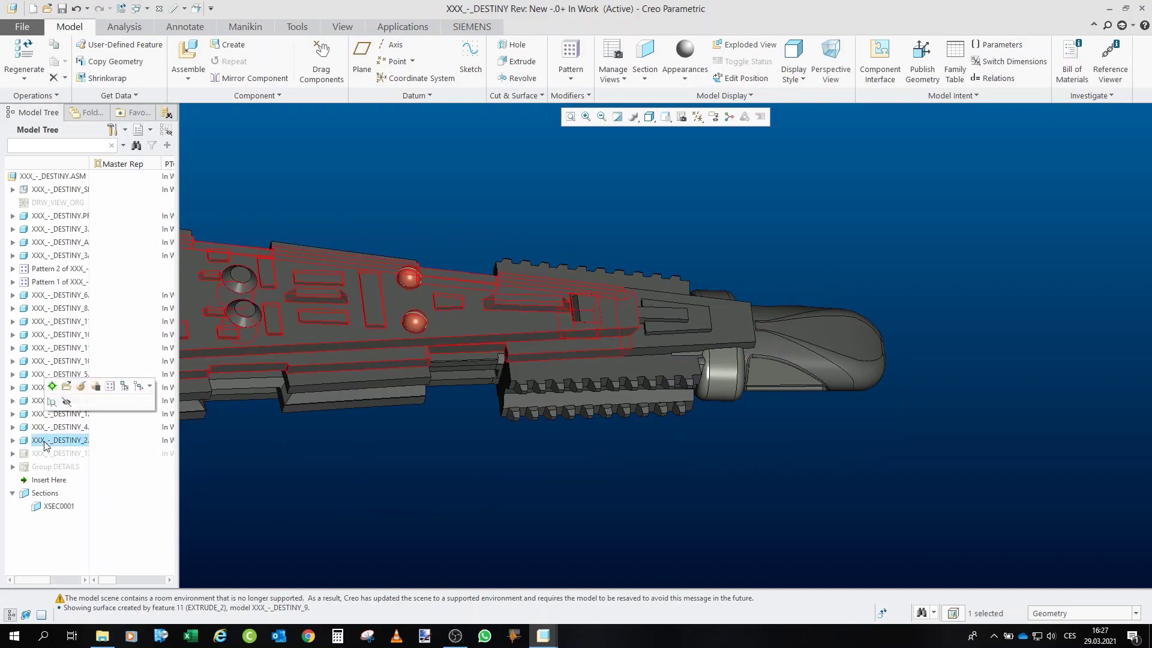
pyautogui.click(67, 402)
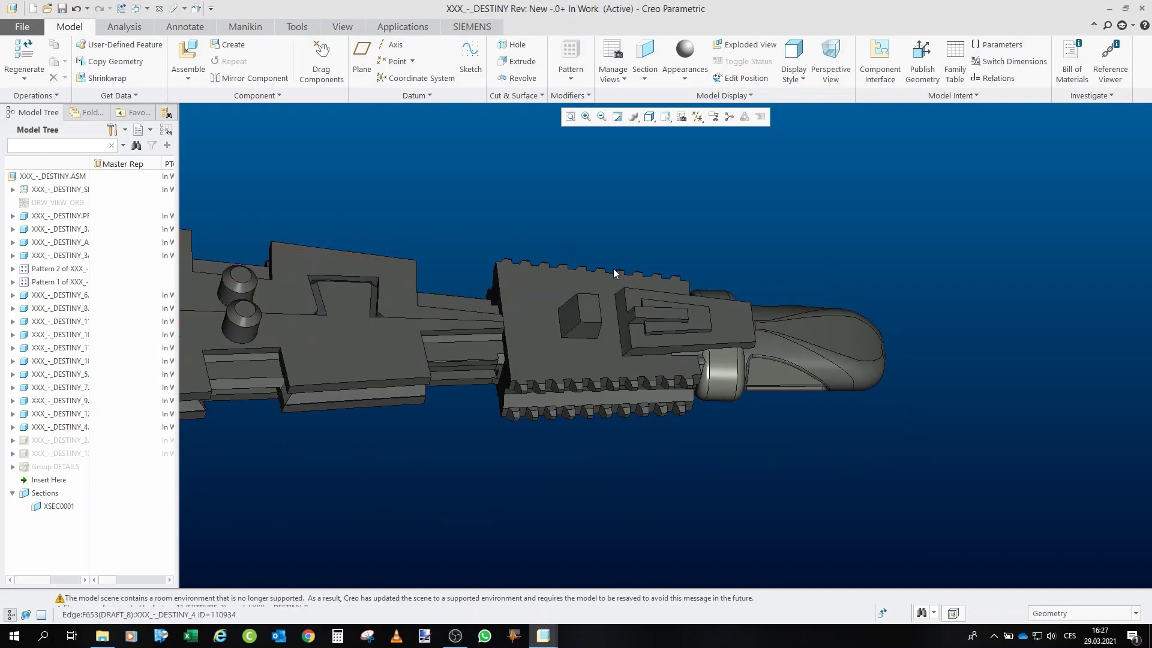
pyautogui.click(58, 443)
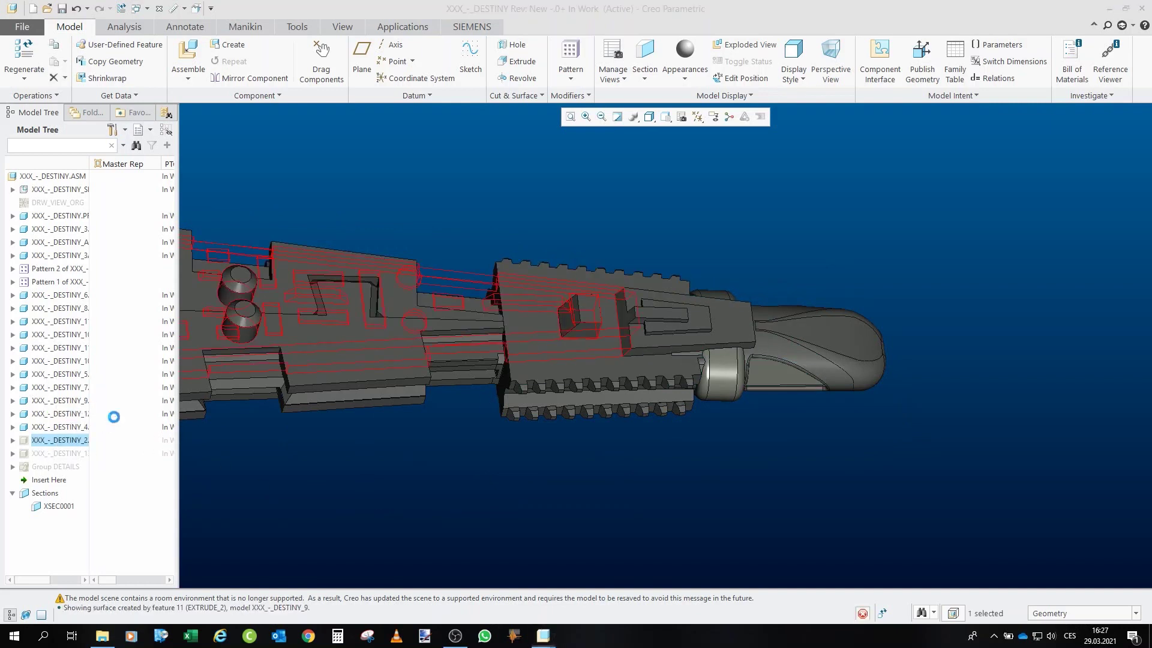
pyautogui.click(69, 400)
# - Examine the joint between the upper cover XXX_-_DESTINY_2 and the nose XXX_-_DESTINY_4 from the side and above
pyautogui.moveTo(200, 441)
pyautogui.mouseDown()
pyautogui.moveTo(552, 420)
pyautogui.moveTo(491, 303)
pyautogui.moveTo(489, 231)
pyautogui.mouseUp()
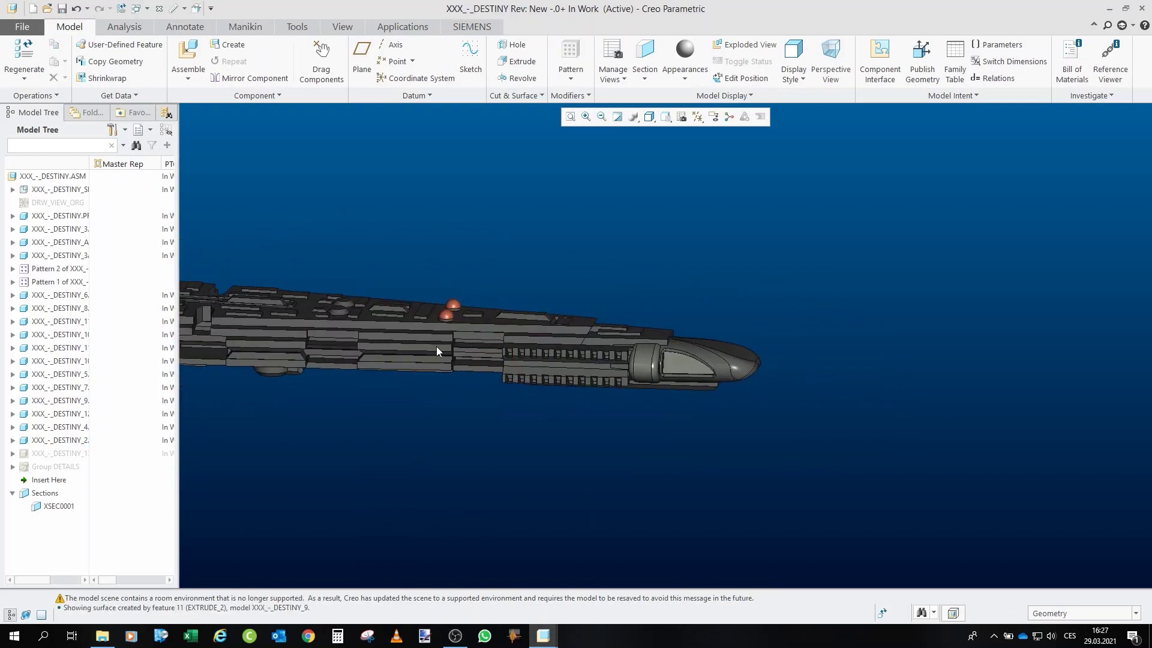
pyautogui.moveTo(437, 352)
pyautogui.mouseDown()
pyautogui.moveTo(438, 337)
pyautogui.moveTo(442, 364)
pyautogui.mouseUp()
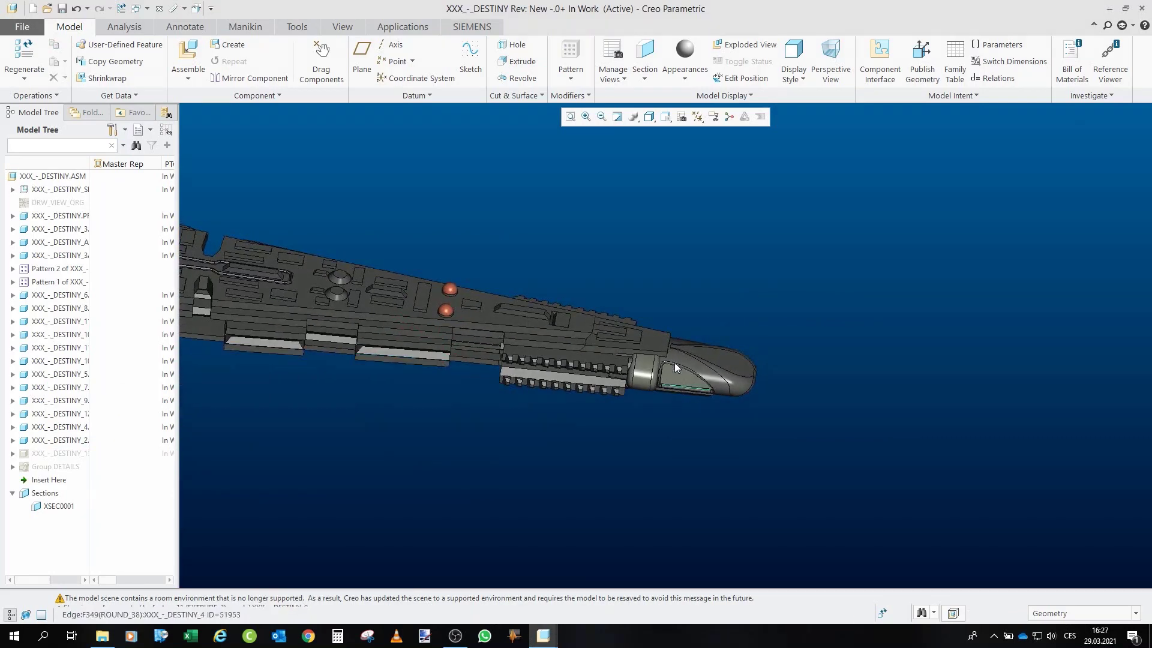
pyautogui.scroll(-6, 674, 361)
pyautogui.moveTo(652, 349)
pyautogui.mouseDown()
pyautogui.moveTo(646, 316)
pyautogui.moveTo(658, 357)
pyautogui.mouseUp()
pyautogui.scroll(5, 748, 309)
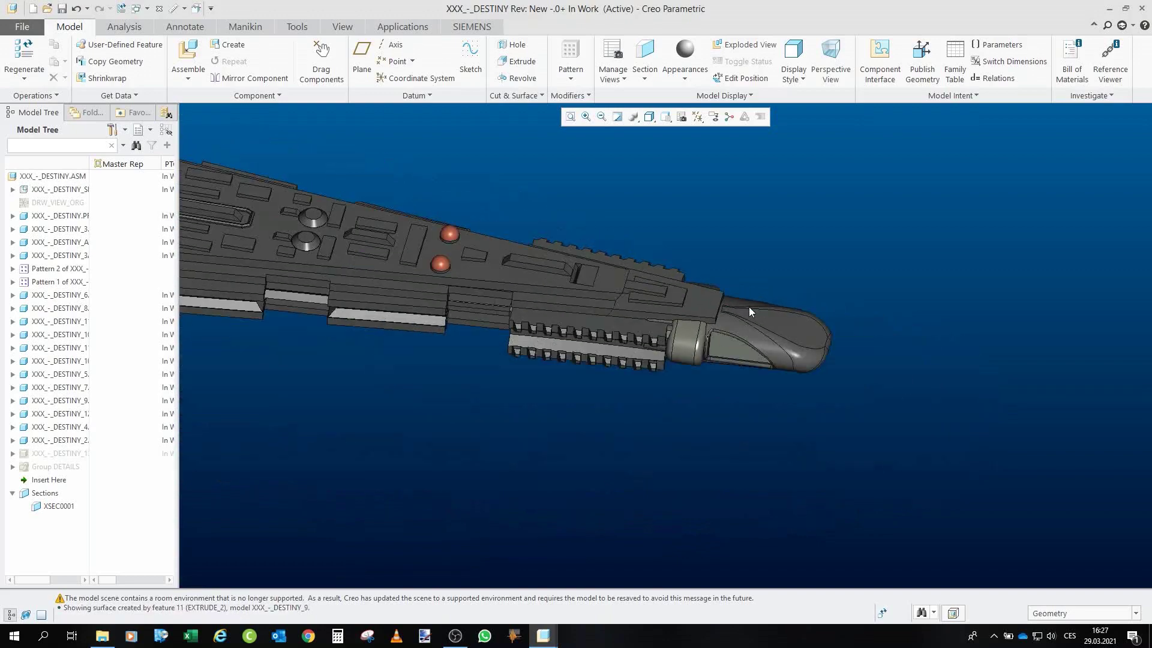
# - Show the large plate XXX_-_DESTINY_13 over the connectors on the underside of the ship's wide hull
pyautogui.scroll(-10, 602, 293)
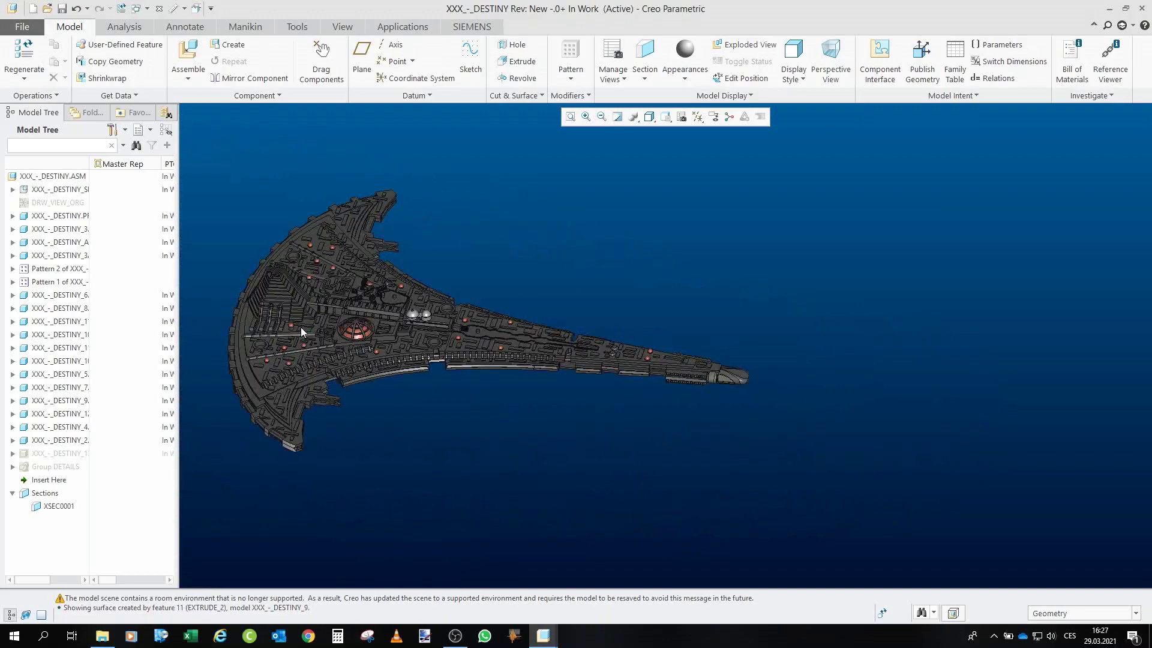
pyautogui.scroll(-4, 302, 326)
pyautogui.moveTo(328, 318); pyautogui.dragTo(354, 149)
pyautogui.scroll(4, 354, 151)
pyautogui.moveTo(530, 332)
pyautogui.mouseDown()
pyautogui.moveTo(524, 288)
pyautogui.moveTo(481, 322)
pyautogui.mouseUp()
pyautogui.click(66, 456)
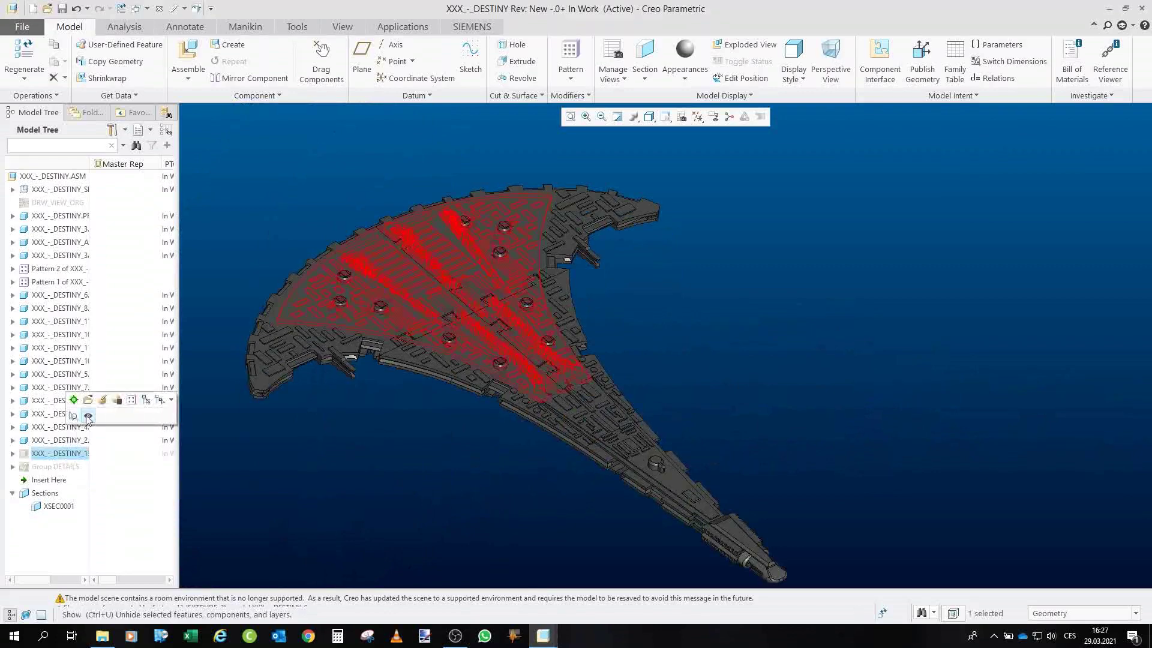
pyautogui.click(88, 417)
# - Examine up close how XXX_-_DESTINY_13 fits around the round connectors on the underside
pyautogui.scroll(10, 321, 247)
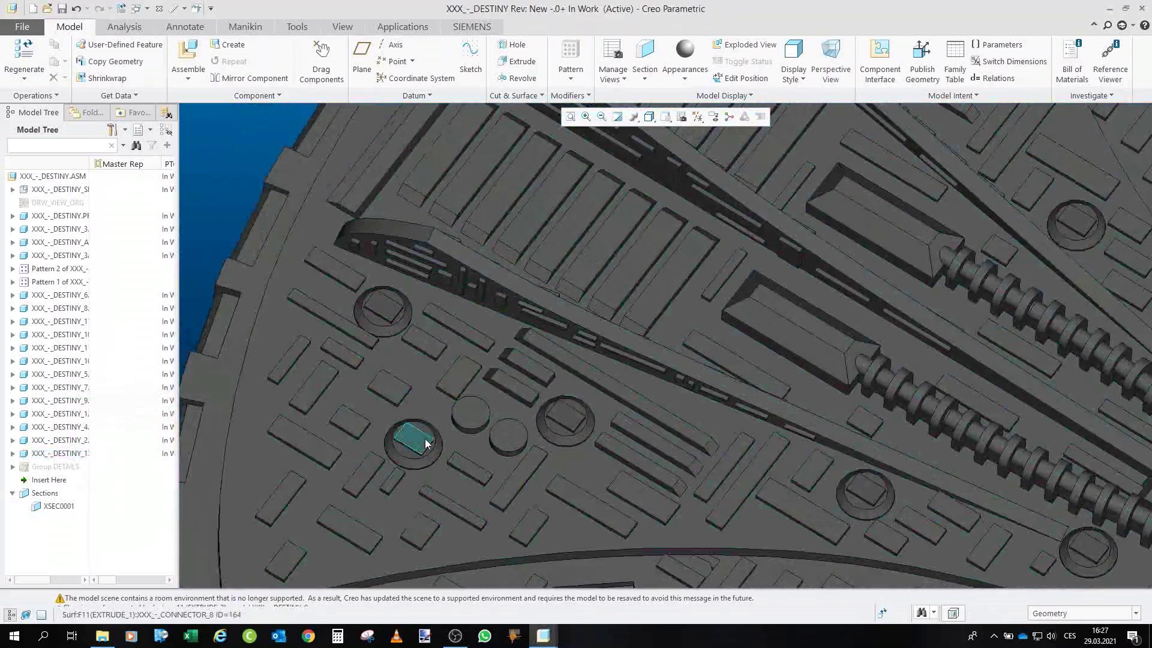
pyautogui.scroll(3, 586, 432)
pyautogui.scroll(2, 345, 319)
pyautogui.scroll(-2, 405, 334)
pyautogui.scroll(3, 734, 484)
pyautogui.scroll(2, 750, 233)
pyautogui.moveTo(749, 232); pyautogui.dragTo(748, 209)
pyautogui.scroll(2, 769, 233)
pyautogui.scroll(-2, 861, 338)
pyautogui.scroll(3, 812, 339)
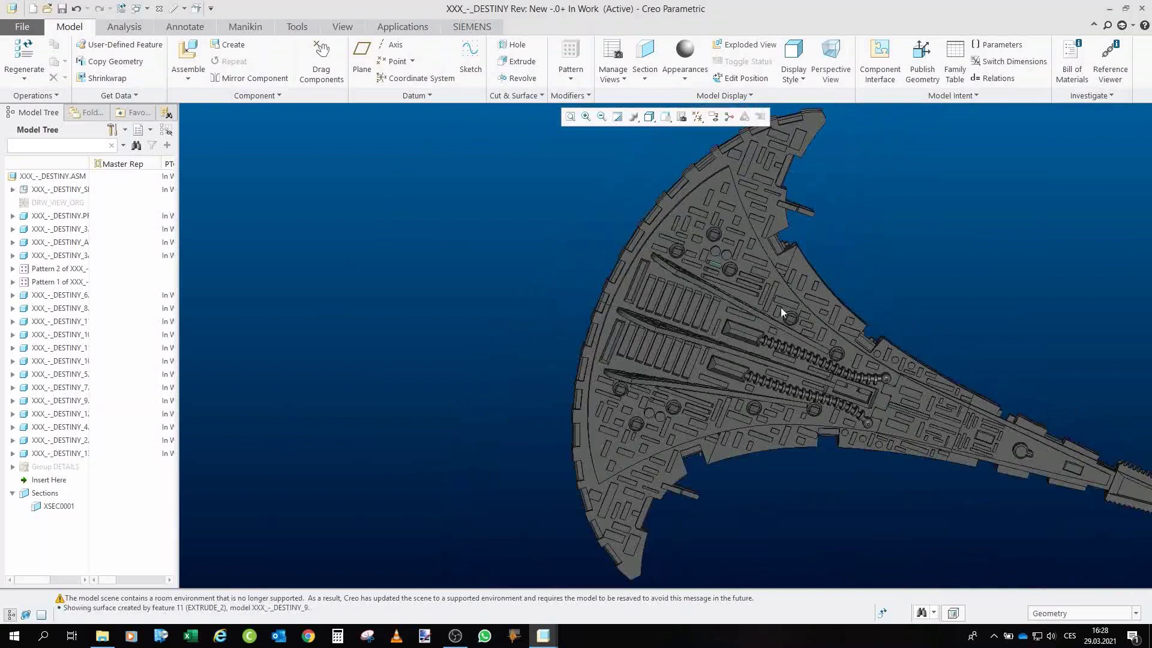
# - Examine the ribbed tubes and raised fins of XXX_-_DESTINY_13, and view the whole underside at an angle
pyautogui.scroll(-2, 838, 403)
pyautogui.moveTo(838, 403); pyautogui.dragTo(730, 325)
pyautogui.scroll(2, 730, 325)
pyautogui.scroll(4, 730, 325)
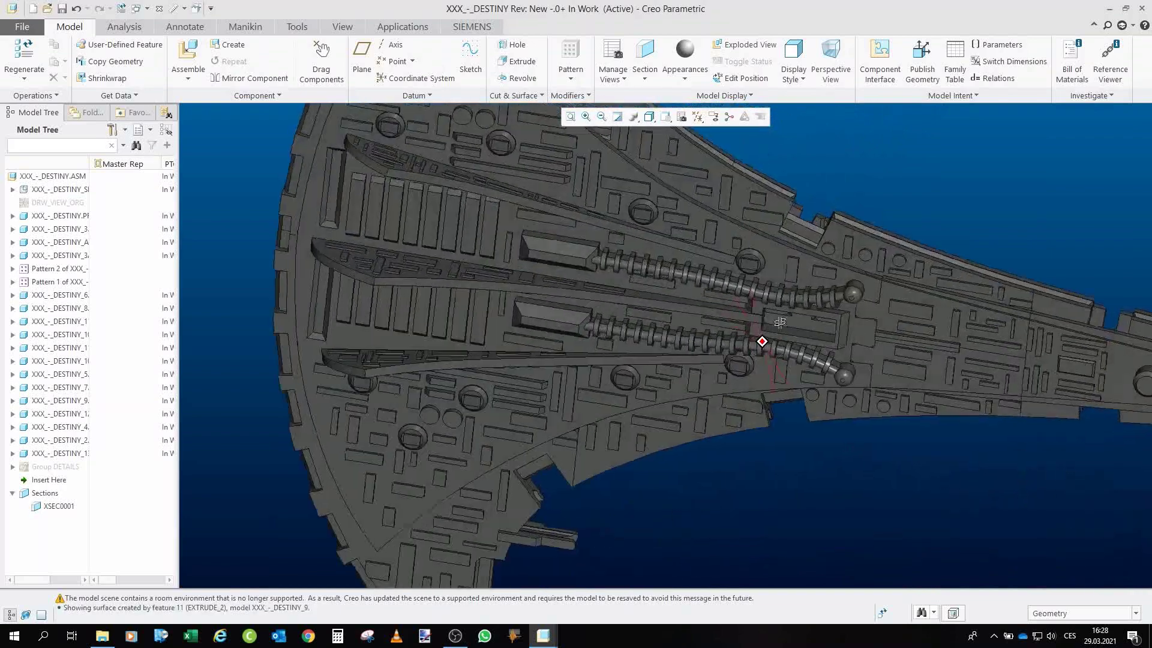
pyautogui.scroll(-3, 560, 232)
pyautogui.scroll(4, 564, 313)
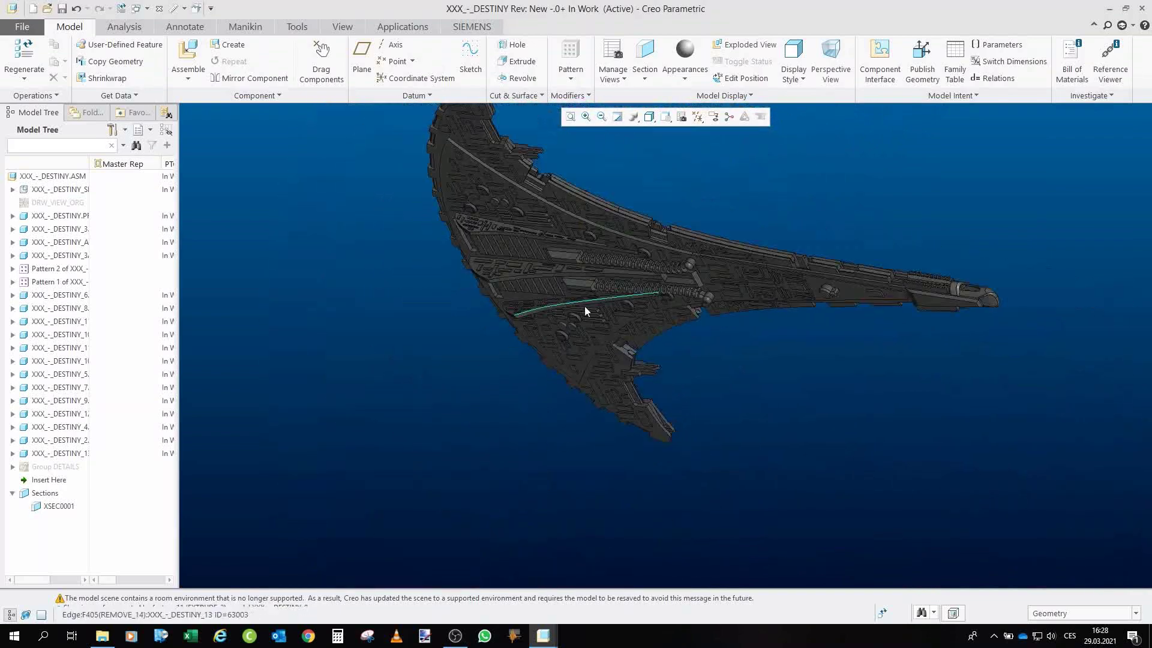
# - Show the hidden Group DETAILS so its small parts appear across the ship's hull
pyautogui.moveTo(676, 278)
pyautogui.mouseDown()
pyautogui.moveTo(686, 283)
pyautogui.moveTo(630, 337)
pyautogui.moveTo(613, 373)
pyautogui.mouseUp()
pyautogui.scroll(-5, 687, 282)
pyautogui.scroll(3, 631, 228)
pyautogui.moveTo(623, 420); pyautogui.dragTo(617, 459)
pyautogui.moveTo(558, 339); pyautogui.dragTo(538, 297)
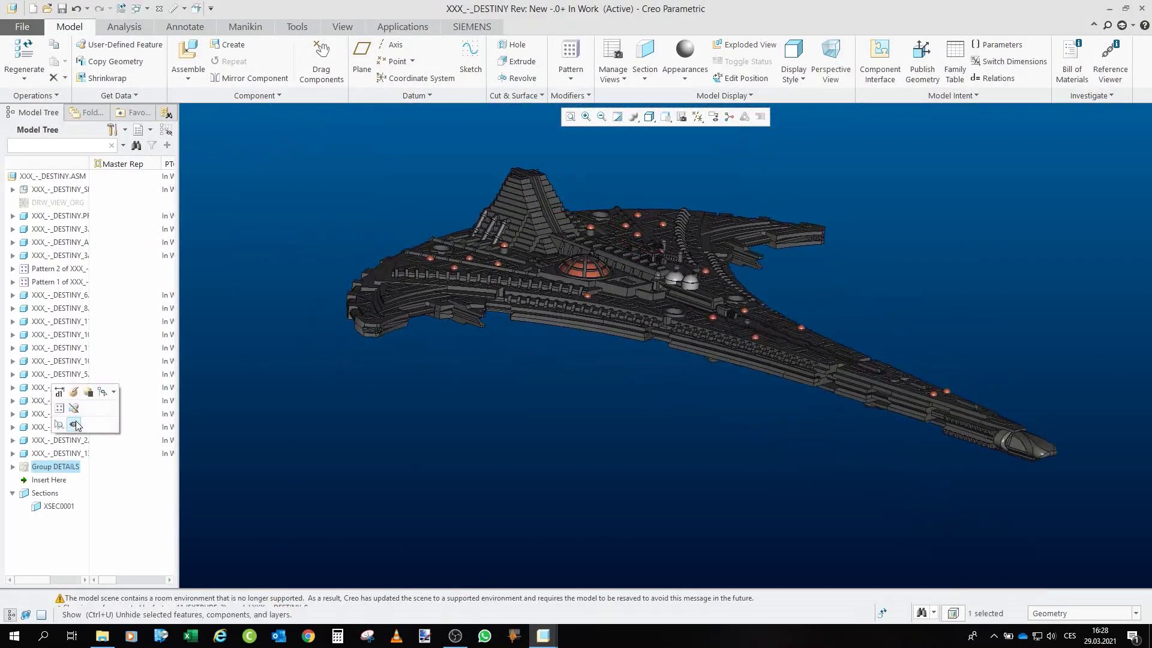
pyautogui.click(75, 425)
pyautogui.scroll(-3, 555, 384)
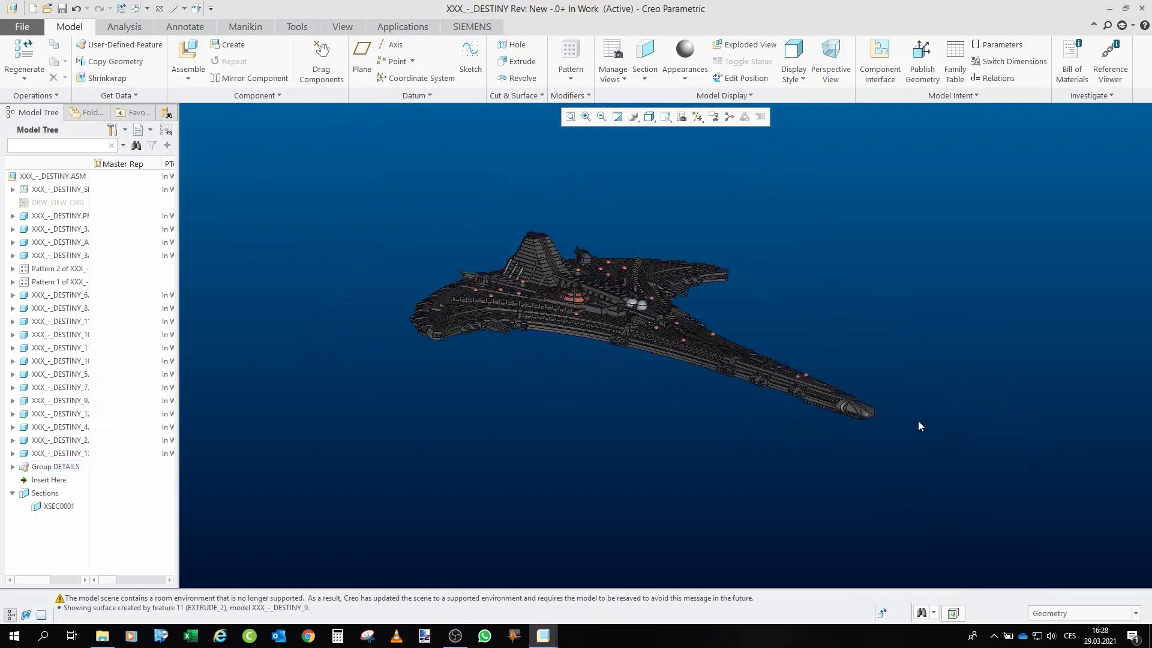
# - Examine the added clamps and detail parts along the edges of the long nose
pyautogui.scroll(-5, 774, 381)
pyautogui.moveTo(620, 347); pyautogui.dragTo(646, 372)
pyautogui.scroll(1, 644, 384)
pyautogui.scroll(-2, 693, 414)
pyautogui.moveTo(697, 407); pyautogui.dragTo(710, 437)
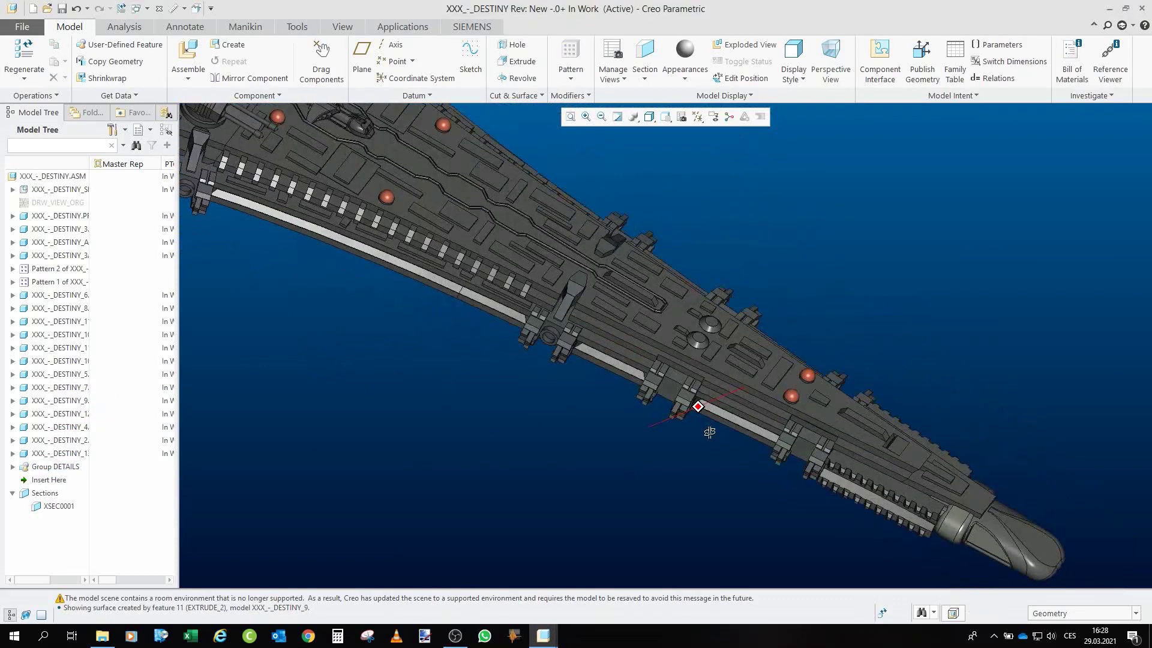
pyautogui.scroll(-4, 847, 432)
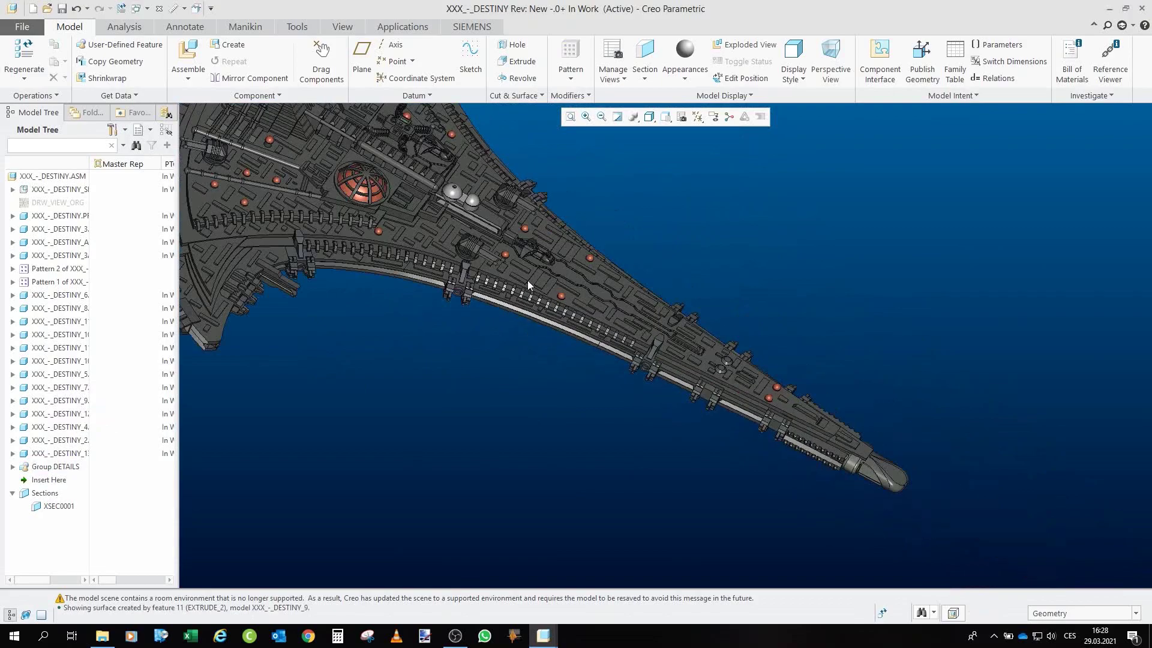
# - Examine the detail parts around the dome and upper deck, and view the whole ship at an angle
pyautogui.scroll(4, 693, 372)
pyautogui.scroll(5, 415, 258)
pyautogui.scroll(-1, 370, 225)
pyautogui.moveTo(370, 223); pyautogui.dragTo(308, 212)
pyautogui.scroll(-3, 346, 201)
pyautogui.scroll(3, 310, 214)
pyautogui.scroll(-3, 637, 252)
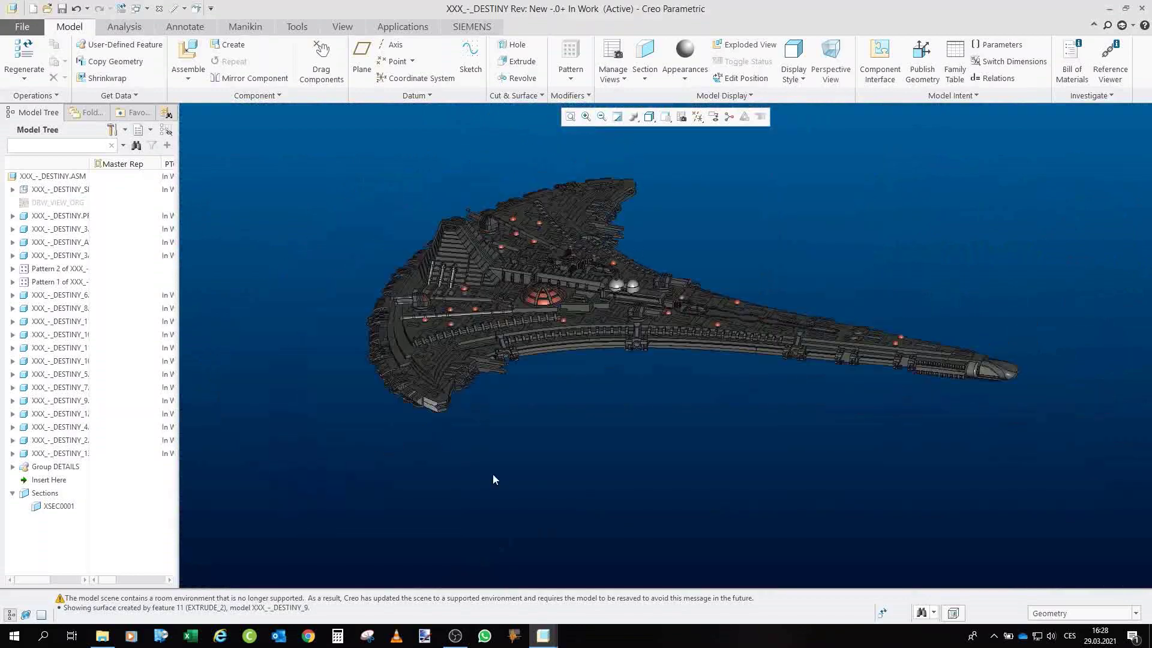
# - Open the part XXX_-_DESTINY_ANCHOR_4 from the hull's inner wing edge separately, inspect its shape, and return to the ship assembly
pyautogui.scroll(8, 486, 366)
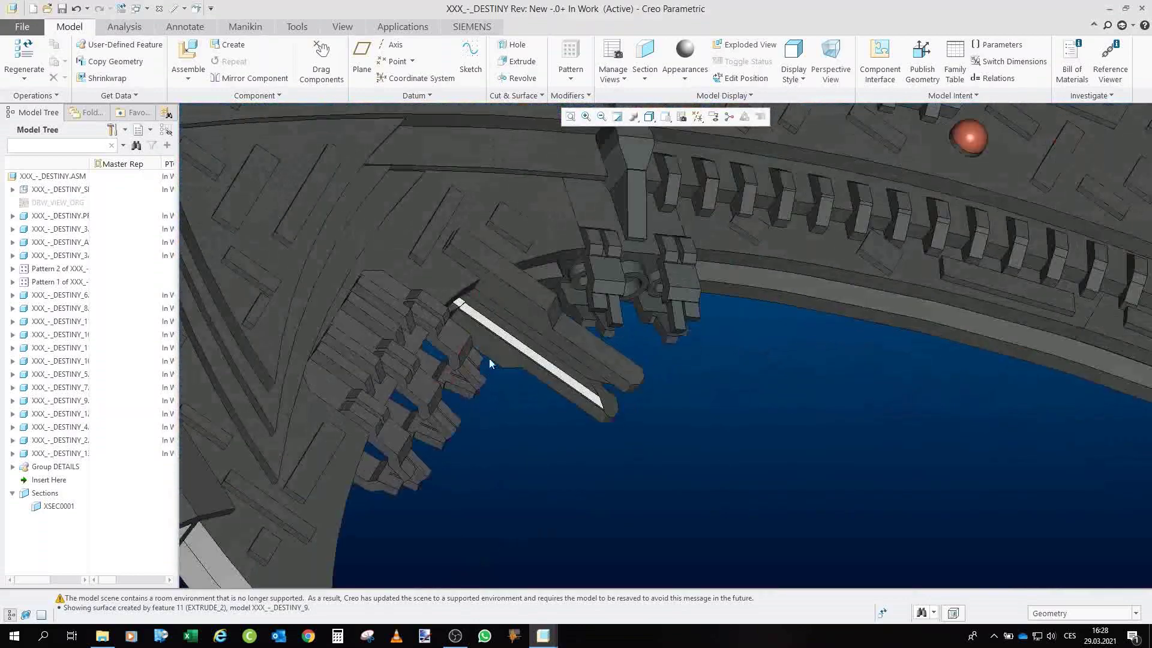
pyautogui.scroll(4, 489, 363)
pyautogui.moveTo(447, 358); pyautogui.dragTo(559, 530)
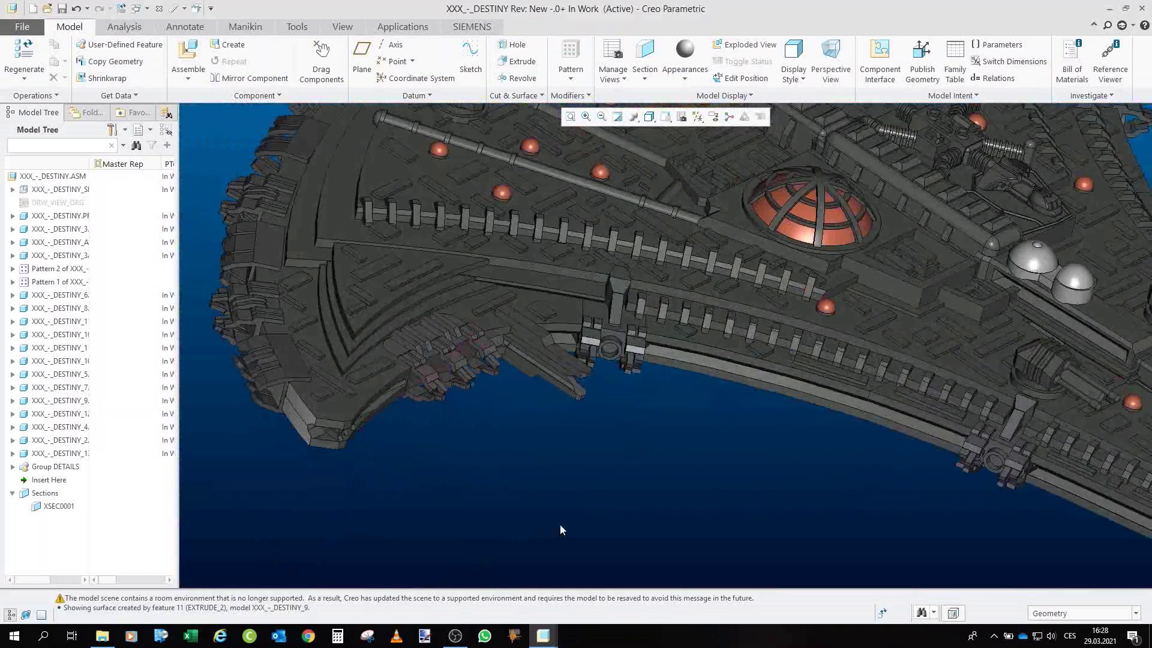
pyautogui.click(454, 339)
pyautogui.click(480, 273)
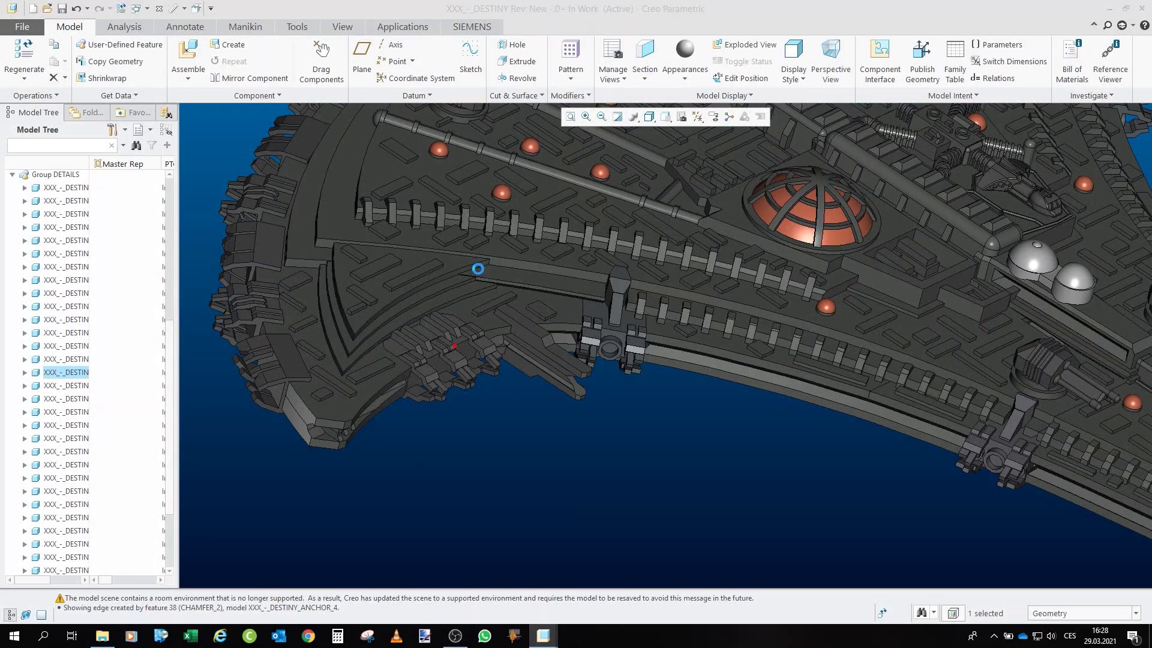
pyautogui.moveTo(324, 377)
pyautogui.mouseDown()
pyautogui.moveTo(693, 418)
pyautogui.moveTo(722, 365)
pyautogui.moveTo(696, 387)
pyautogui.moveTo(680, 297)
pyautogui.mouseUp()
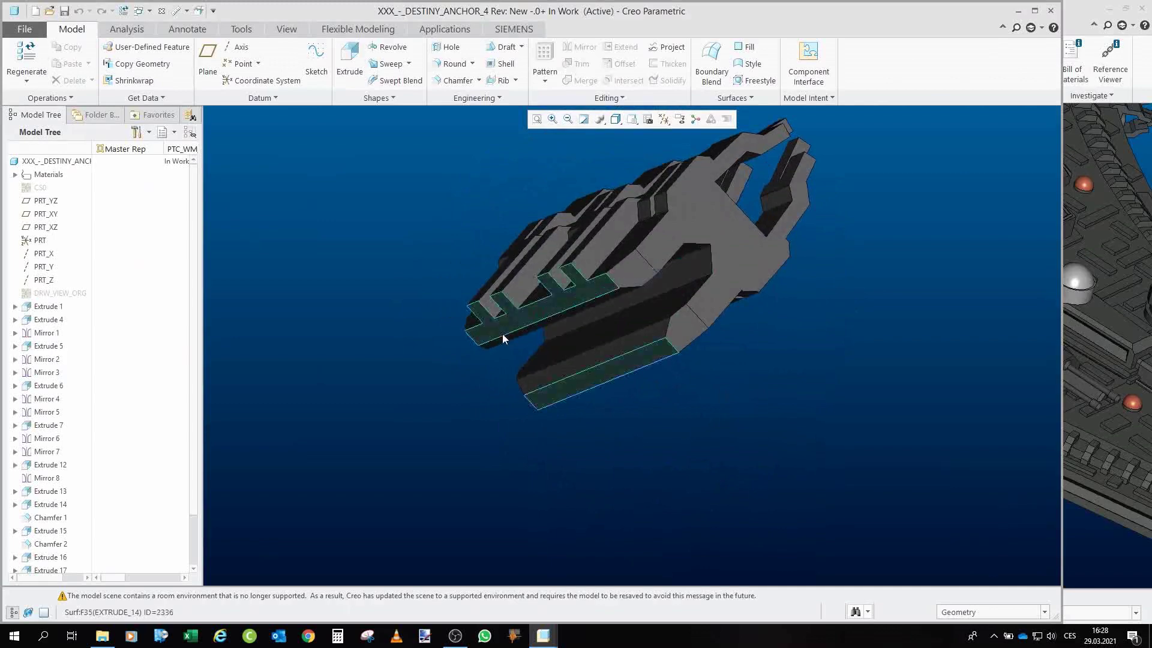
pyautogui.click(163, 12)
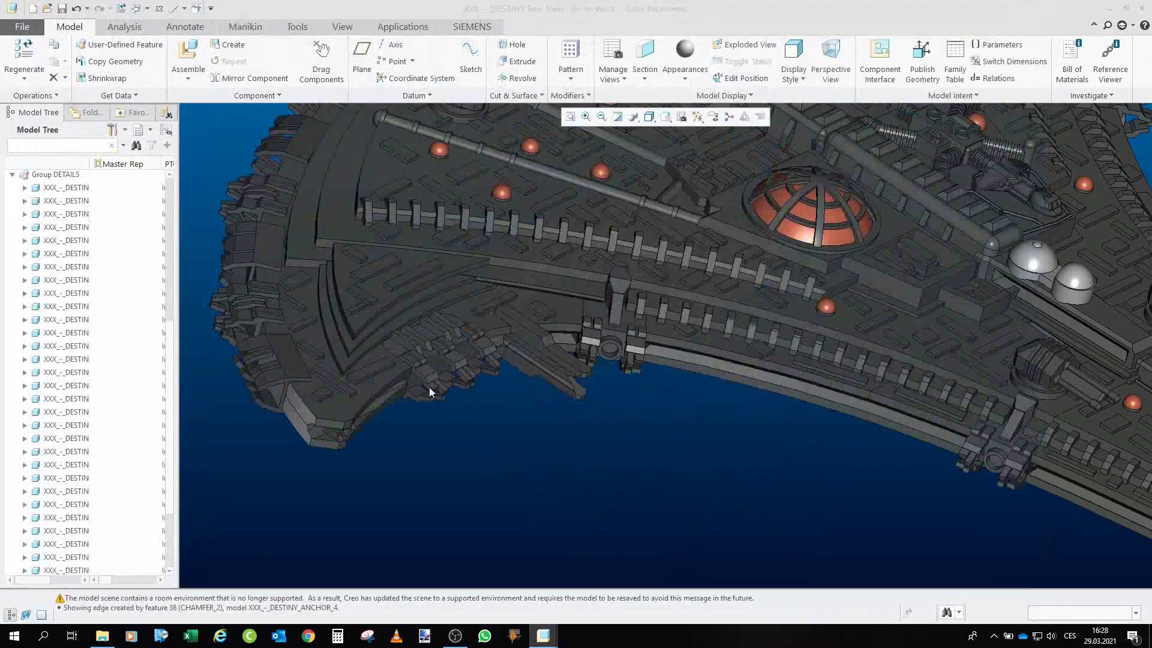
# - Hide XXX_-_DESTINY_ANCHOR_4 and examine the recess it occupies in the hull edge
pyautogui.scroll(-5, 420, 360)
pyautogui.click(433, 378)
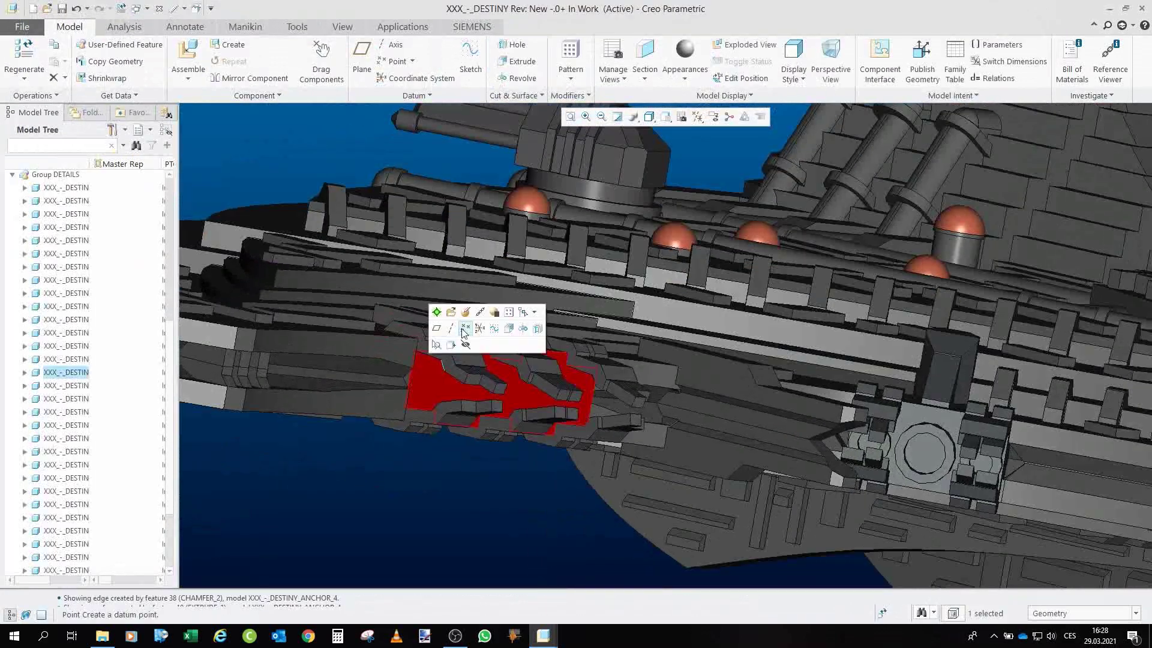
pyautogui.click(465, 345)
pyautogui.moveTo(414, 389)
pyautogui.mouseDown()
pyautogui.moveTo(356, 387)
pyautogui.moveTo(434, 382)
pyautogui.mouseUp()
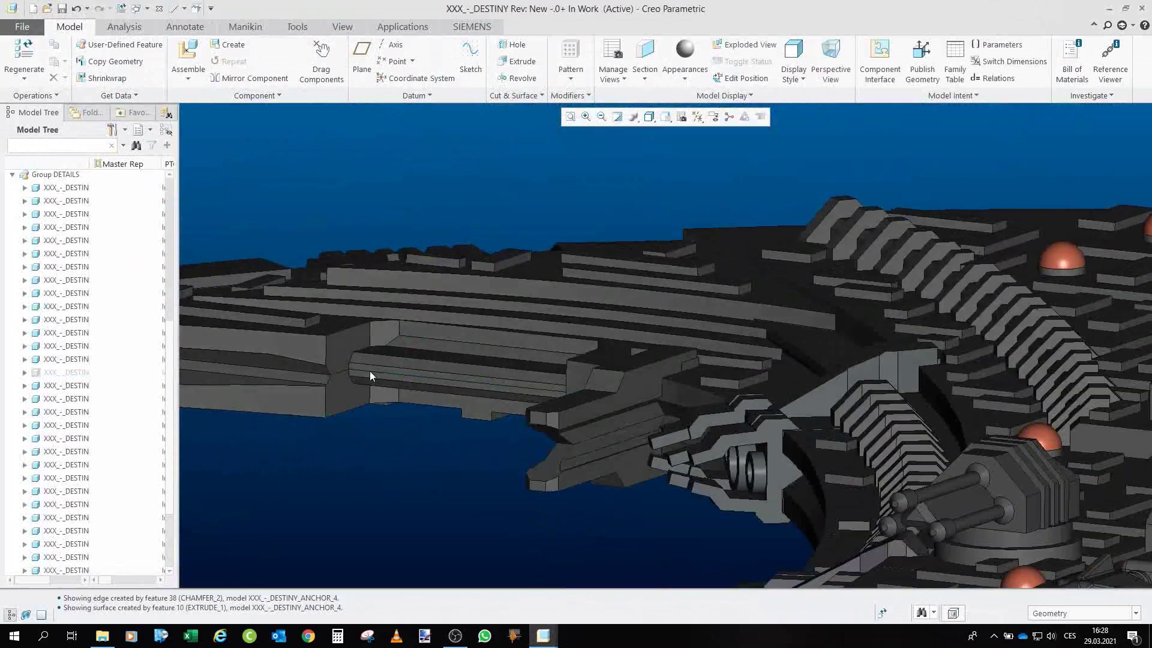
# - Show XXX_-_DESTINY_ANCHOR_4 again and view how it sits in the hull edge
pyautogui.click(59, 373)
pyautogui.click(81, 331)
pyautogui.moveTo(570, 341); pyautogui.dragTo(550, 442)
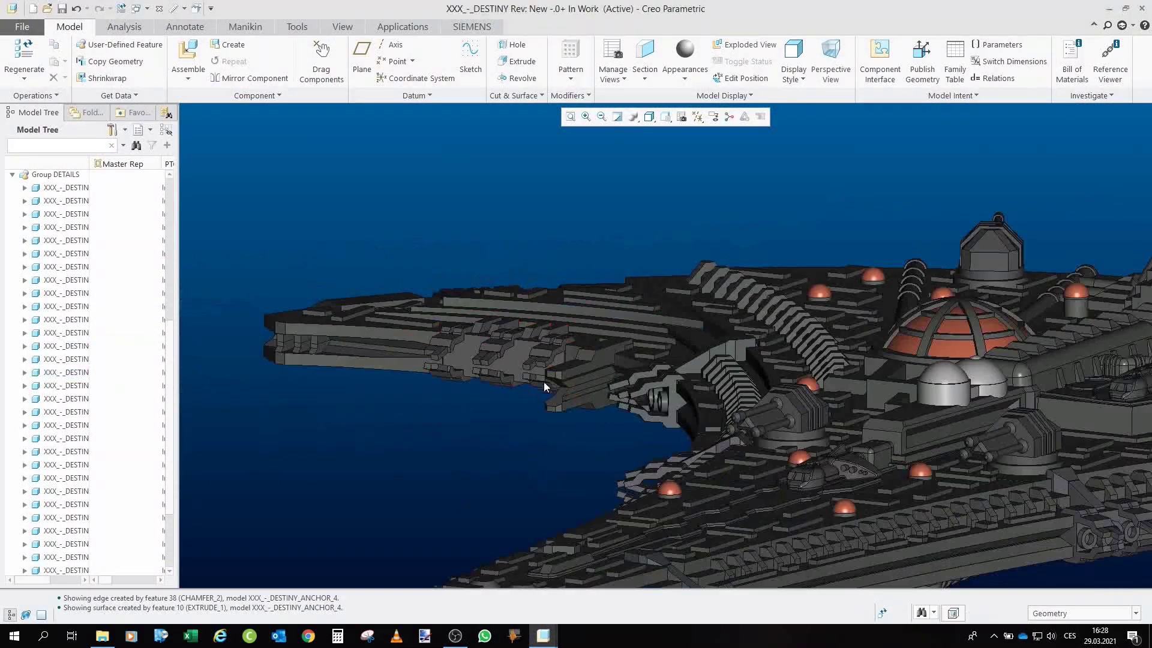
# - Examine the row of anchor parts along the curved rear edge, and view the whole ship from above
pyautogui.moveTo(545, 379); pyautogui.dragTo(445, 360)
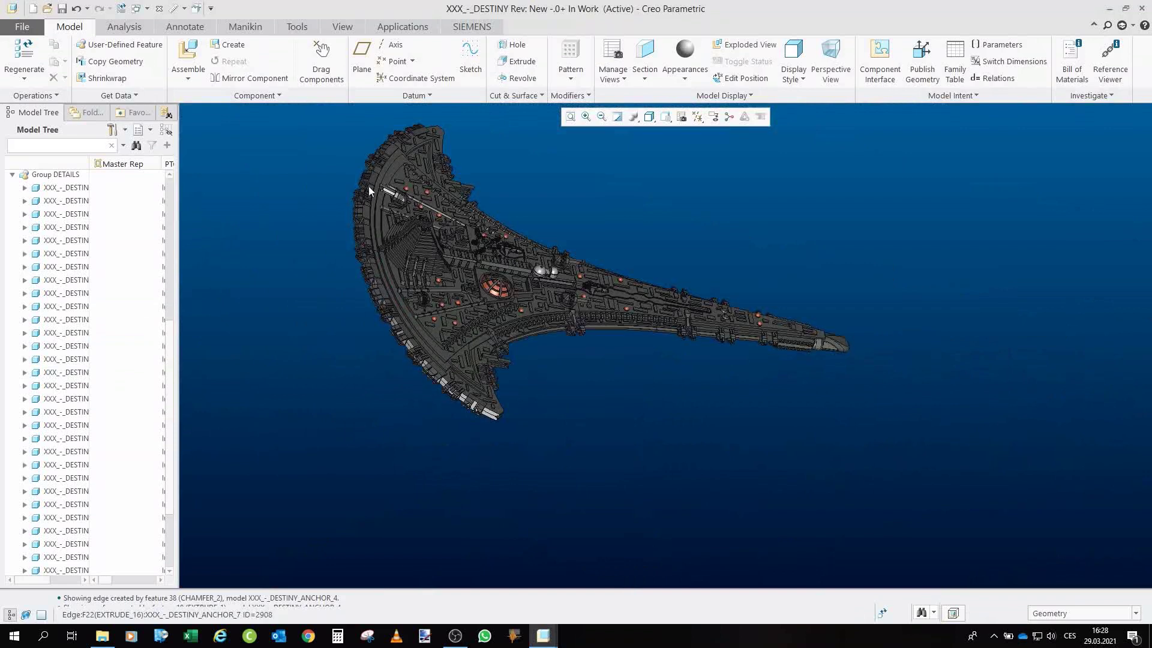
pyautogui.scroll(-8, 441, 397)
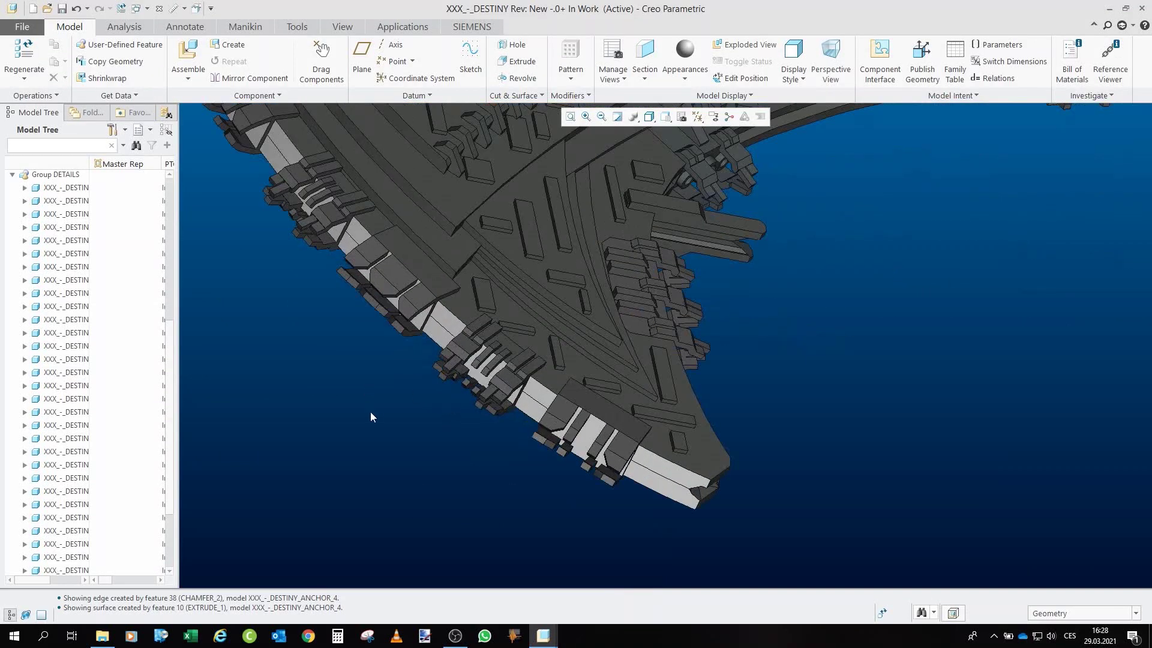
pyautogui.scroll(-6, 538, 452)
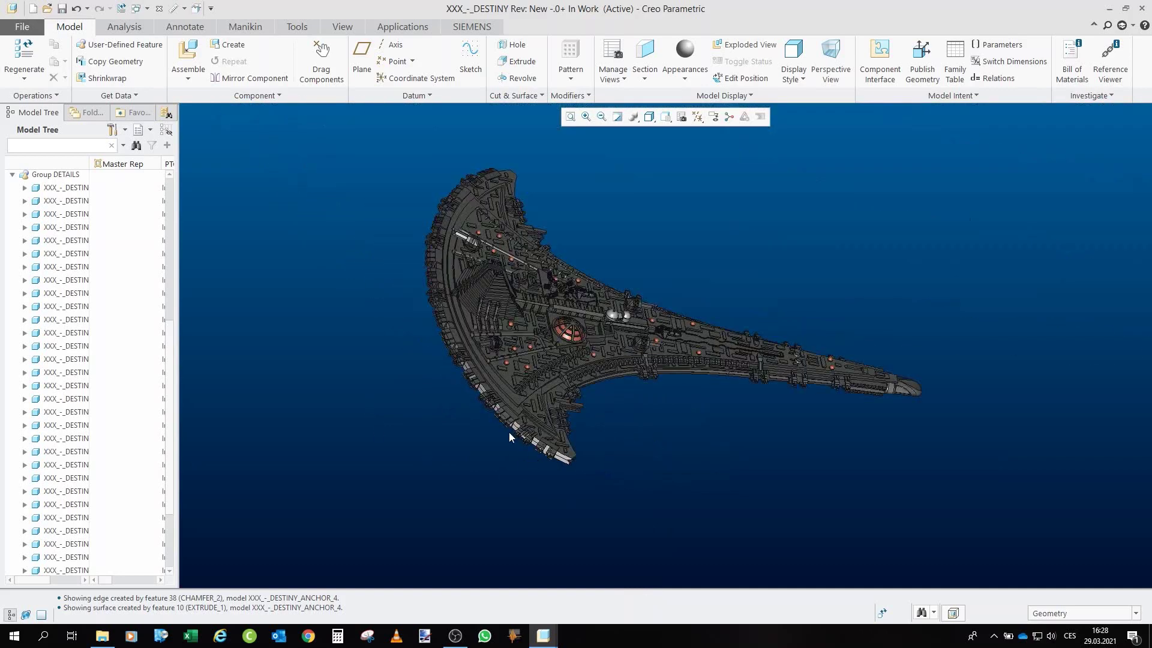
pyautogui.scroll(3, 459, 197)
pyautogui.scroll(-3, 426, 261)
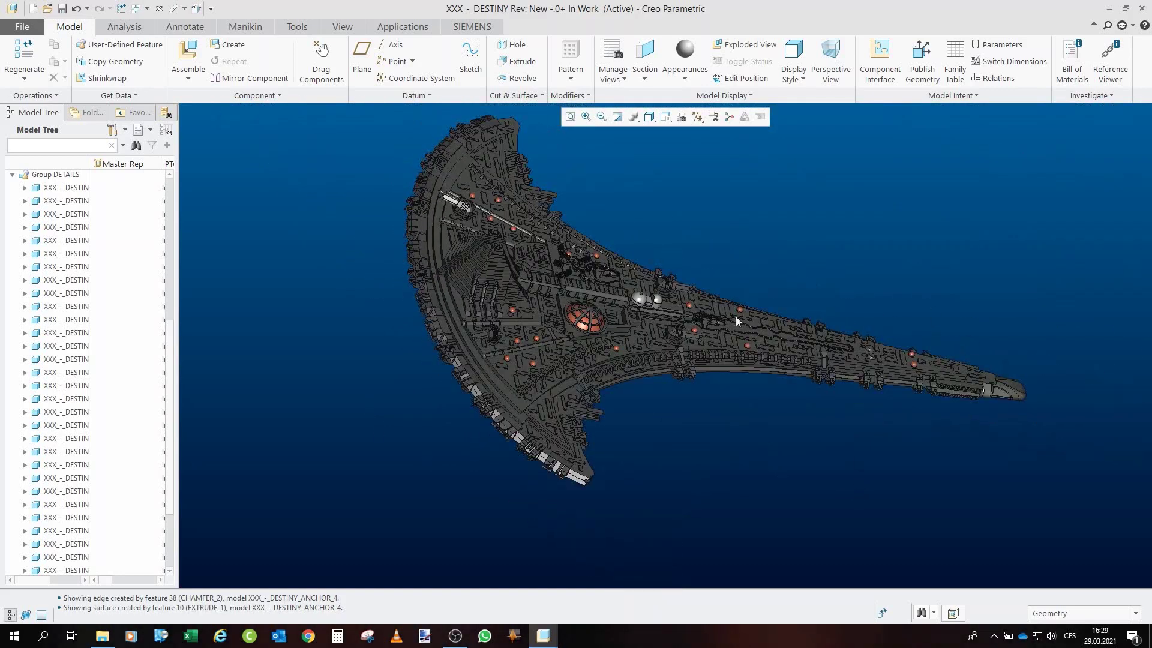
pyautogui.scroll(4, 690, 325)
pyautogui.scroll(-5, 883, 398)
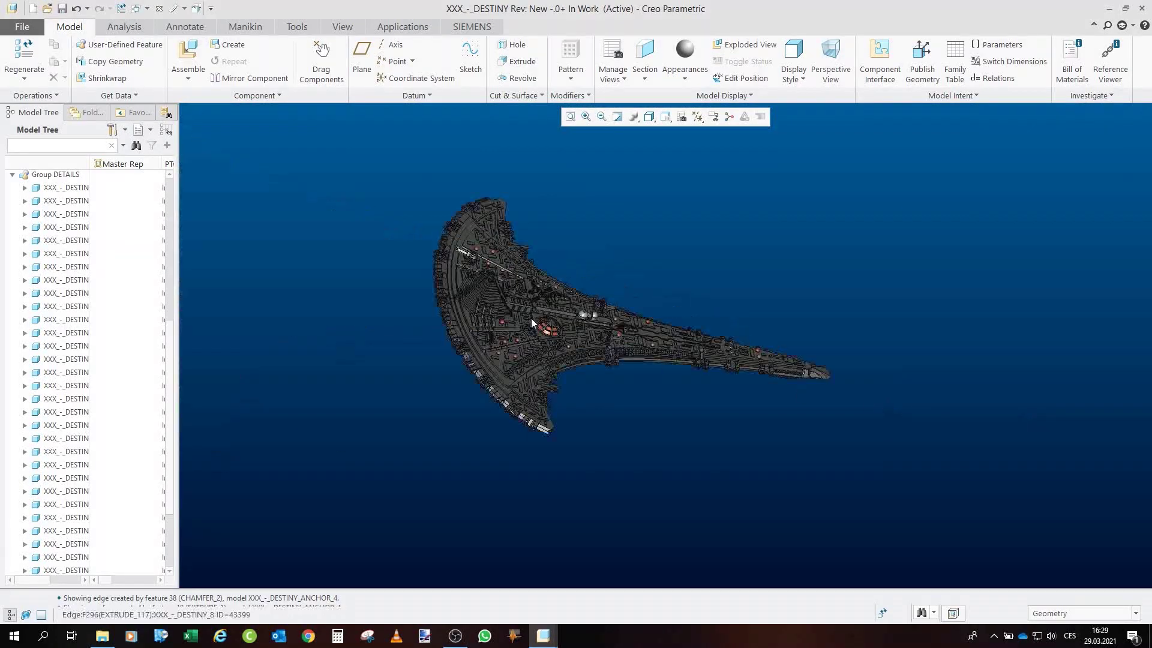
# - Examine up close the gun turrets, dome and small deck details on the ship's upper side
pyautogui.scroll(4, 522, 294)
pyautogui.moveTo(514, 285)
pyautogui.mouseDown()
pyautogui.moveTo(510, 263)
pyautogui.moveTo(460, 259)
pyautogui.mouseUp()
pyautogui.scroll(-1, 460, 260)
pyautogui.scroll(2, 683, 431)
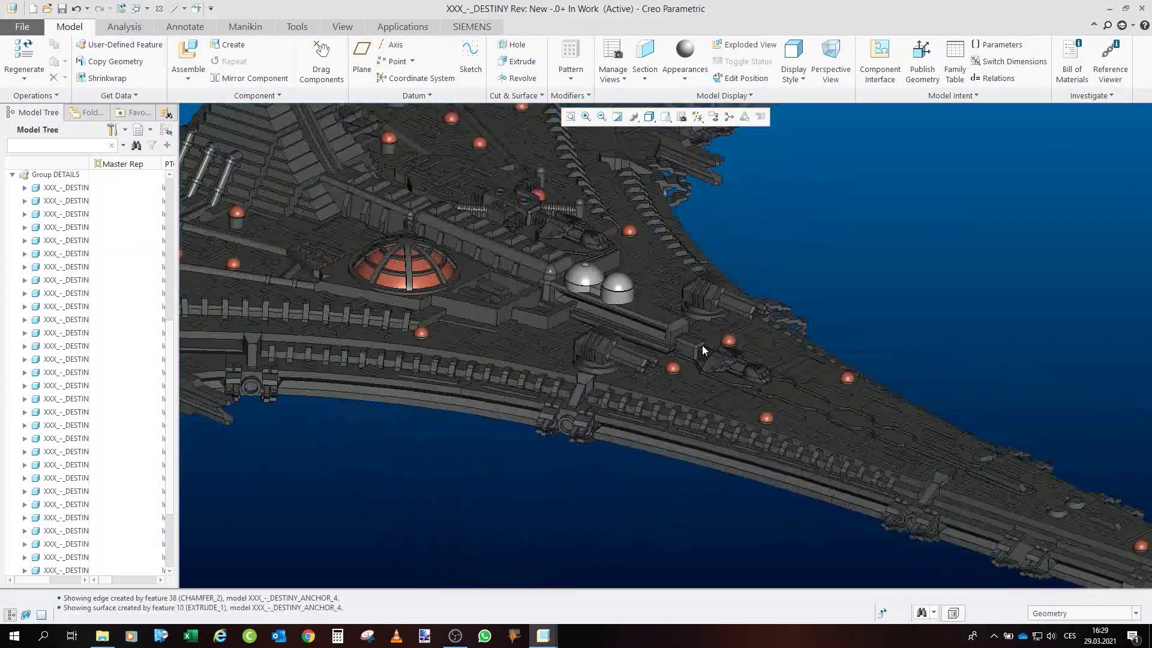
pyautogui.scroll(6, 702, 347)
pyautogui.moveTo(780, 384)
pyautogui.mouseDown()
pyautogui.moveTo(757, 364)
pyautogui.moveTo(761, 389)
pyautogui.moveTo(755, 378)
pyautogui.mouseUp()
# - View the whole detailed Destiny assembly from several angles
pyautogui.scroll(-8, 761, 384)
pyautogui.scroll(-3, 754, 378)
pyautogui.moveTo(450, 377)
pyautogui.mouseDown()
pyautogui.moveTo(480, 360)
pyautogui.moveTo(447, 319)
pyautogui.mouseUp()
pyautogui.scroll(-4, 513, 346)
pyautogui.scroll(3, 629, 351)
pyautogui.moveTo(530, 297)
pyautogui.mouseDown()
pyautogui.moveTo(540, 248)
pyautogui.moveTo(511, 336)
pyautogui.moveTo(427, 320)
pyautogui.moveTo(405, 336)
pyautogui.moveTo(759, 206)
pyautogui.moveTo(786, 242)
pyautogui.mouseUp()
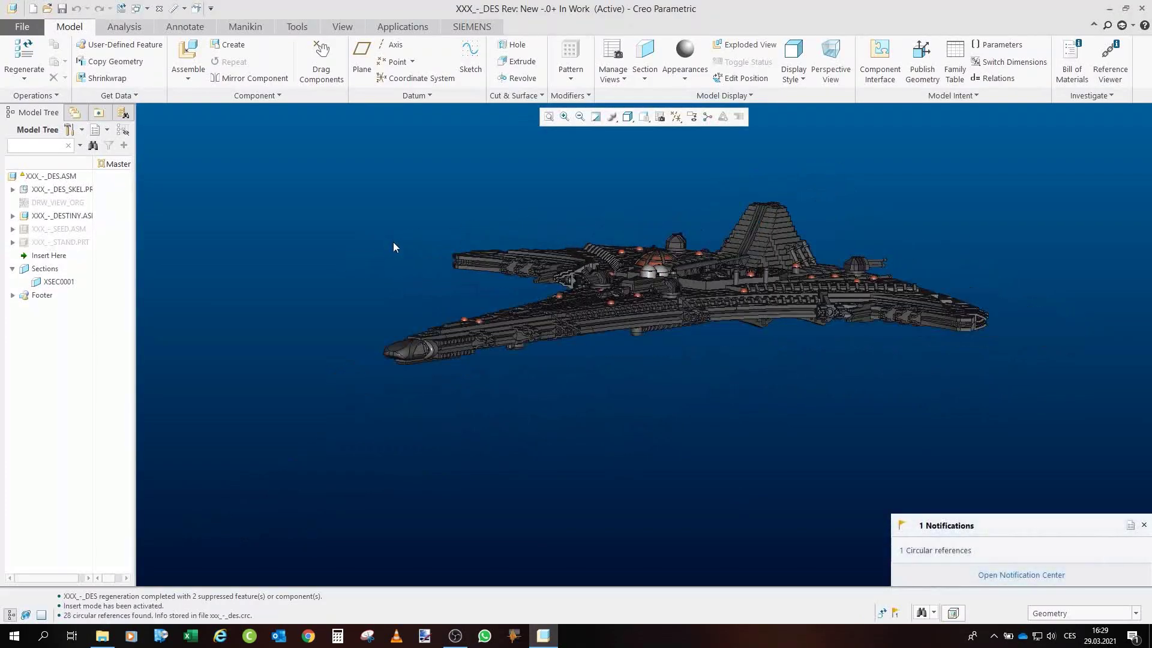
# - Show the subassembly XXX_-_SEED.ASM below the ship's nose in the XXX_-_DES assembly
pyautogui.click(77, 231)
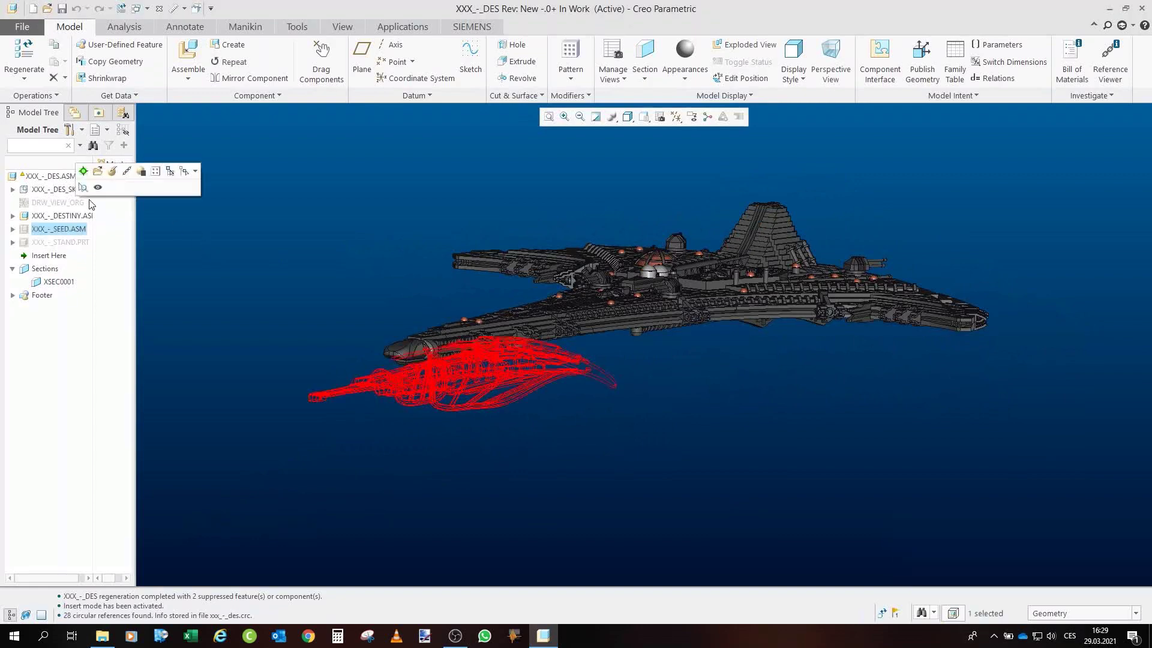
pyautogui.click(97, 187)
pyautogui.click(390, 235)
pyautogui.scroll(4, 397, 237)
pyautogui.scroll(-5, 403, 309)
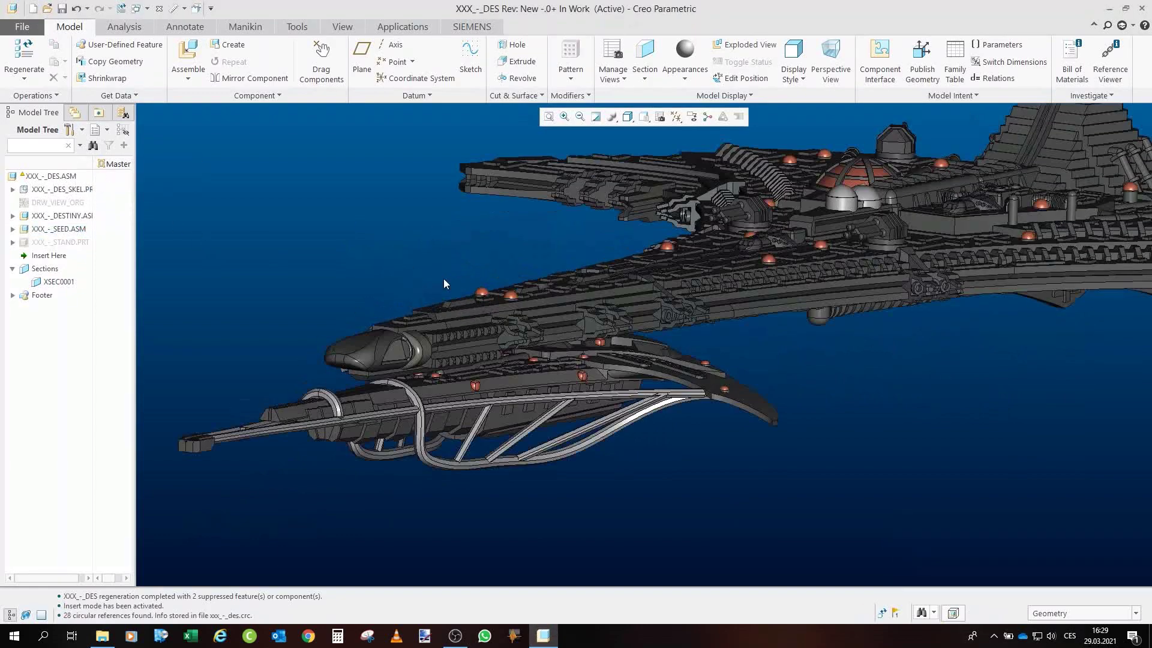
# - Examine how the Seed ship sits under Destiny's nose and compare their sizes from above and the side
pyautogui.scroll(5, 419, 308)
pyautogui.scroll(-4, 528, 311)
pyautogui.moveTo(584, 307)
pyautogui.mouseDown()
pyautogui.moveTo(546, 272)
pyautogui.moveTo(545, 242)
pyautogui.moveTo(562, 315)
pyautogui.moveTo(575, 304)
pyautogui.moveTo(587, 320)
pyautogui.mouseUp()
pyautogui.scroll(2, 586, 319)
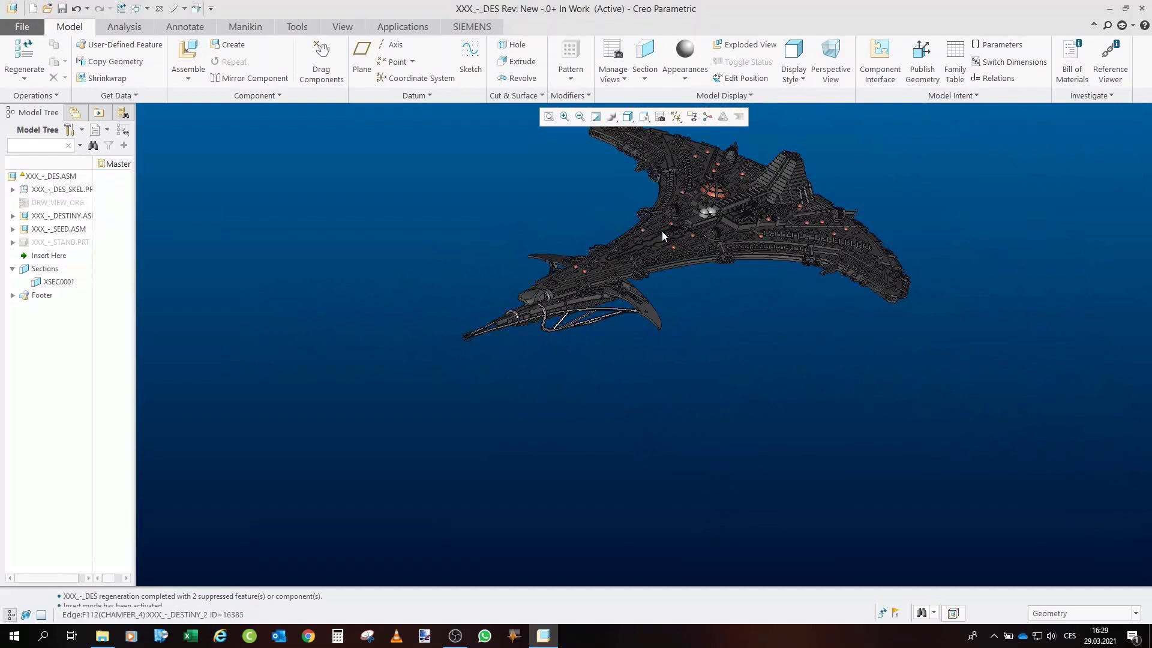
pyautogui.moveTo(703, 226); pyautogui.dragTo(664, 300)
# - Open XXX_-_SEED.ASM in its own window with the Master Rep representation
pyautogui.click(67, 232)
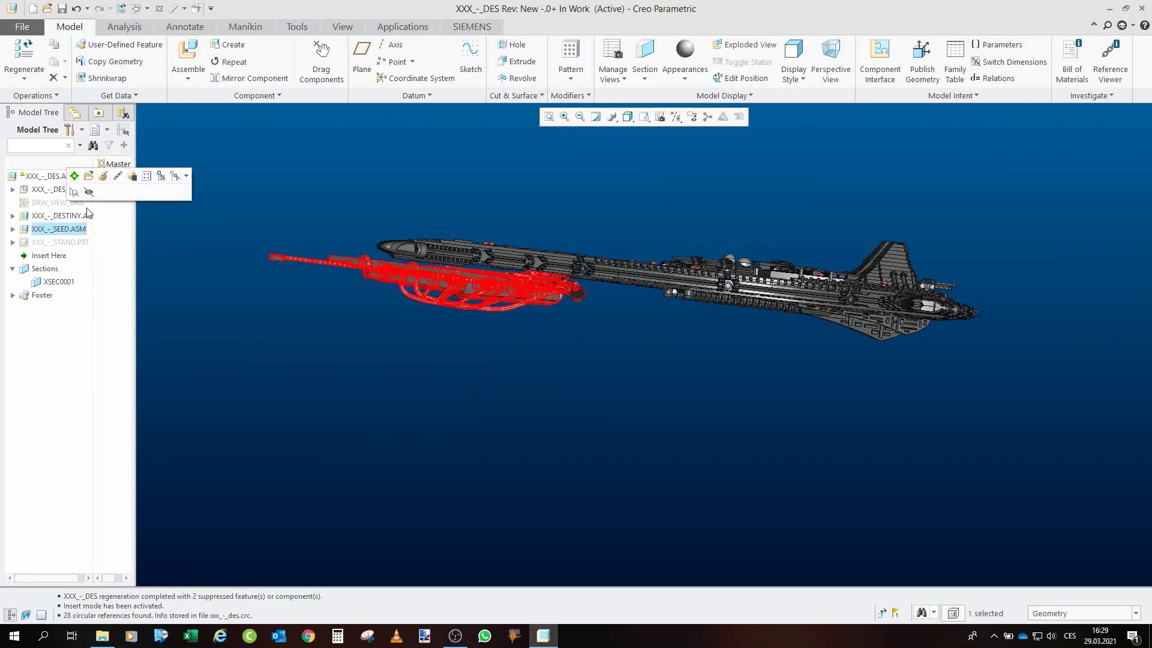
pyautogui.click(87, 179)
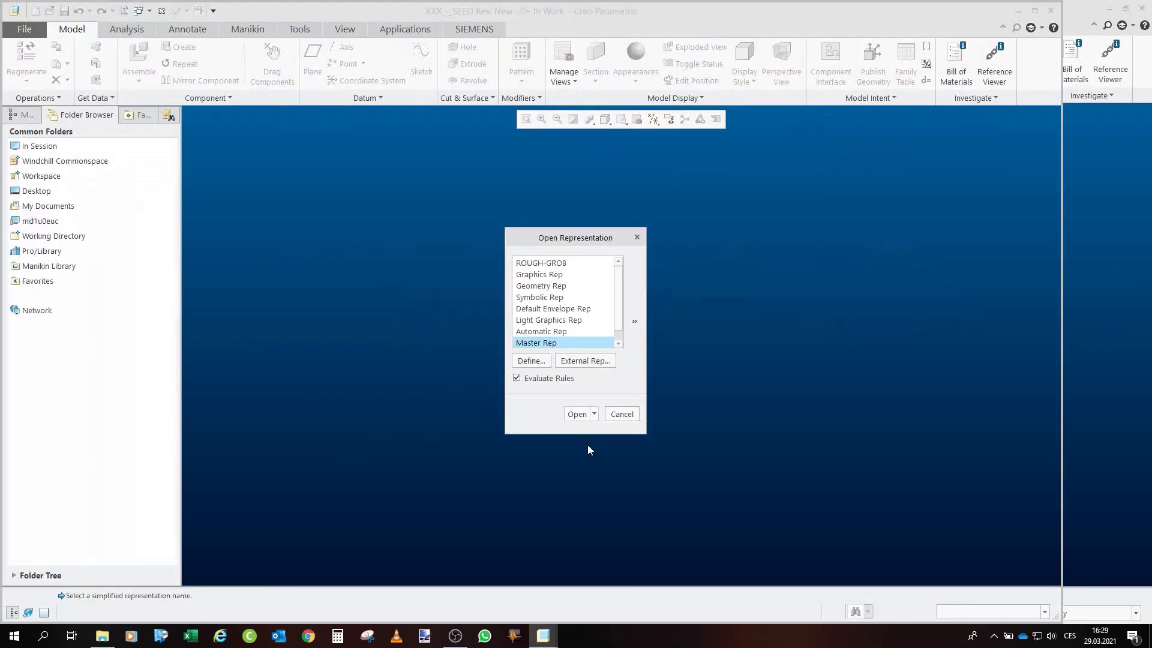
pyautogui.click(577, 414)
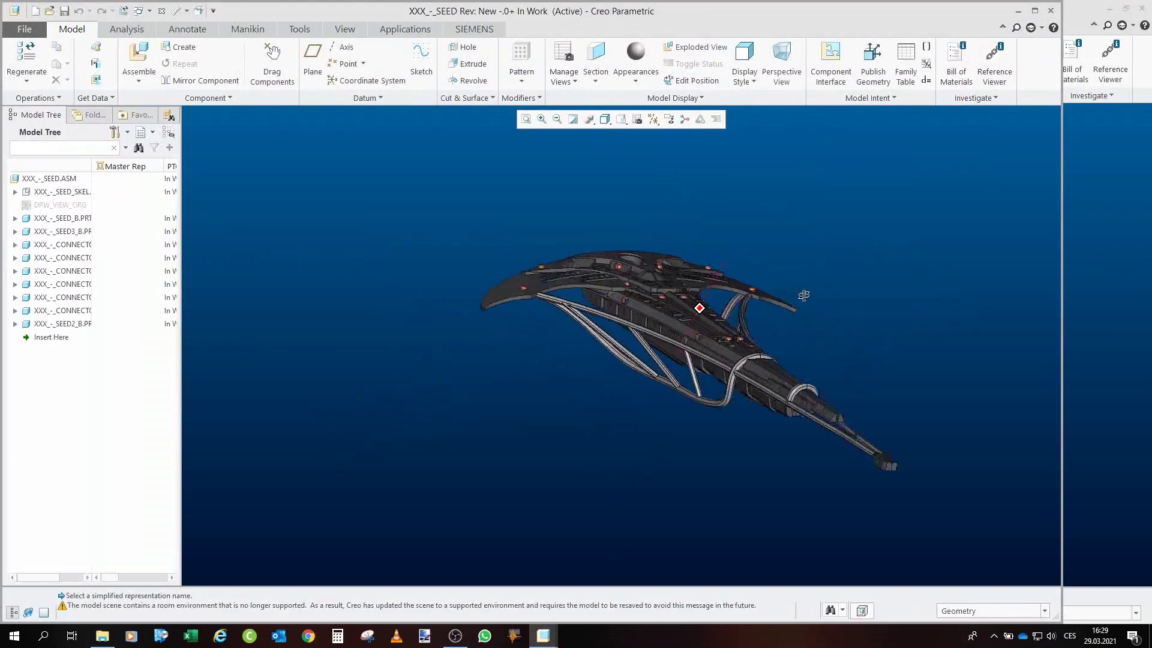
# - Examine the Seed ship's upper side, with its curved wing, central body and front ring connectors
pyautogui.moveTo(805, 295); pyautogui.dragTo(804, 303)
pyautogui.scroll(-4, 580, 260)
pyautogui.moveTo(581, 257); pyautogui.dragTo(433, 265)
pyautogui.scroll(3, 619, 267)
pyautogui.scroll(-4, 577, 263)
pyautogui.scroll(3, 433, 264)
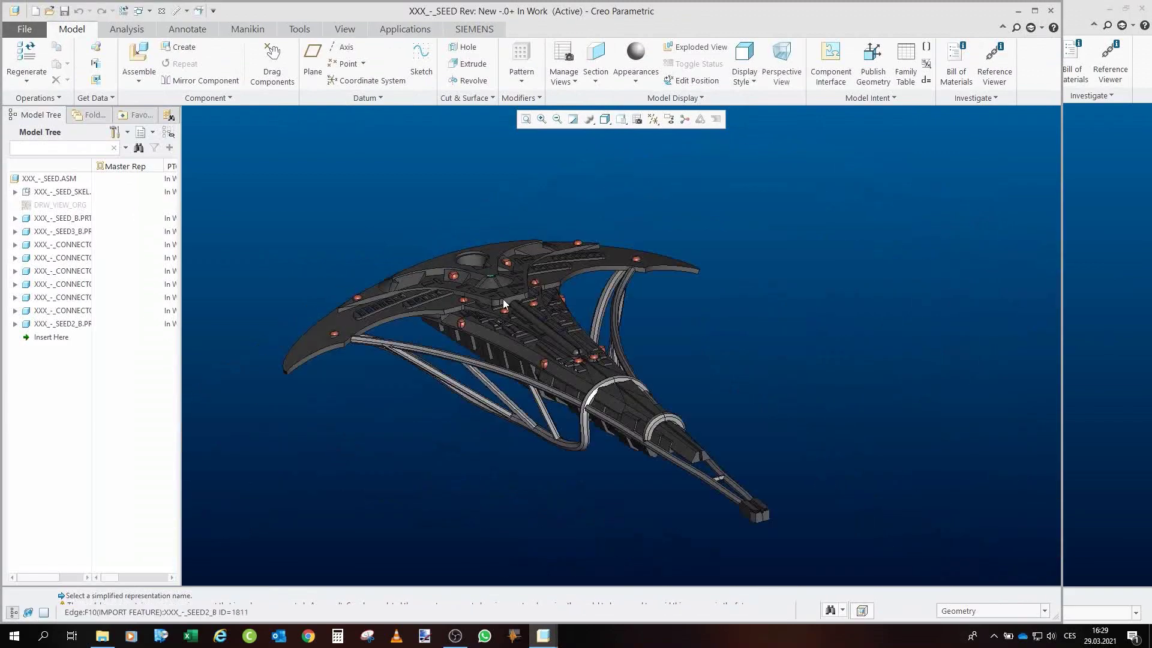
# - Examine the Seed ship's underside and where its tubular struts attach to the wing tip
pyautogui.moveTo(526, 355); pyautogui.dragTo(568, 389)
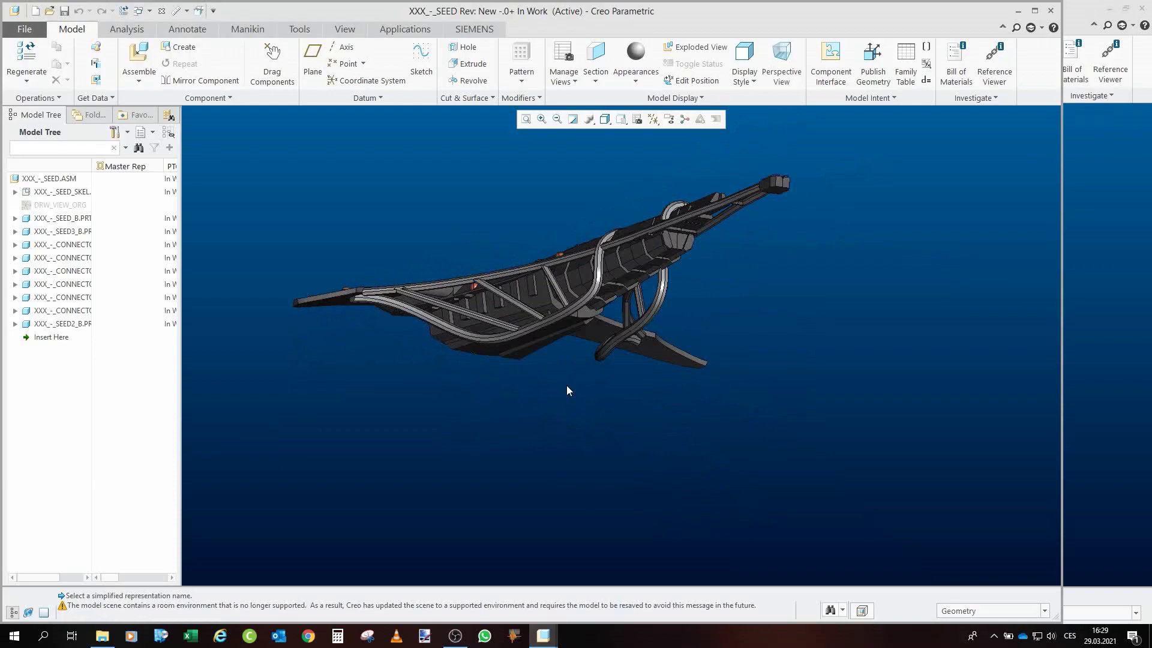
pyautogui.scroll(5, 290, 265)
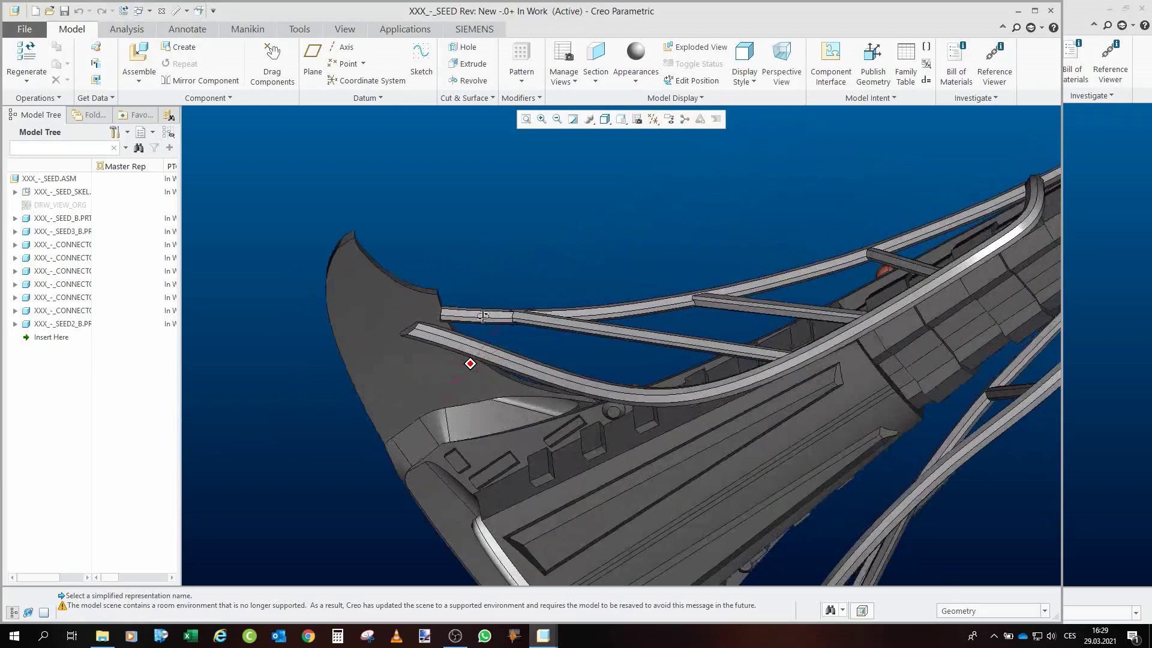
pyautogui.scroll(-5, 359, 244)
pyautogui.moveTo(360, 244)
pyautogui.mouseDown()
pyautogui.moveTo(528, 337)
pyautogui.moveTo(532, 403)
pyautogui.moveTo(498, 440)
pyautogui.moveTo(424, 291)
pyautogui.moveTo(454, 372)
pyautogui.mouseUp()
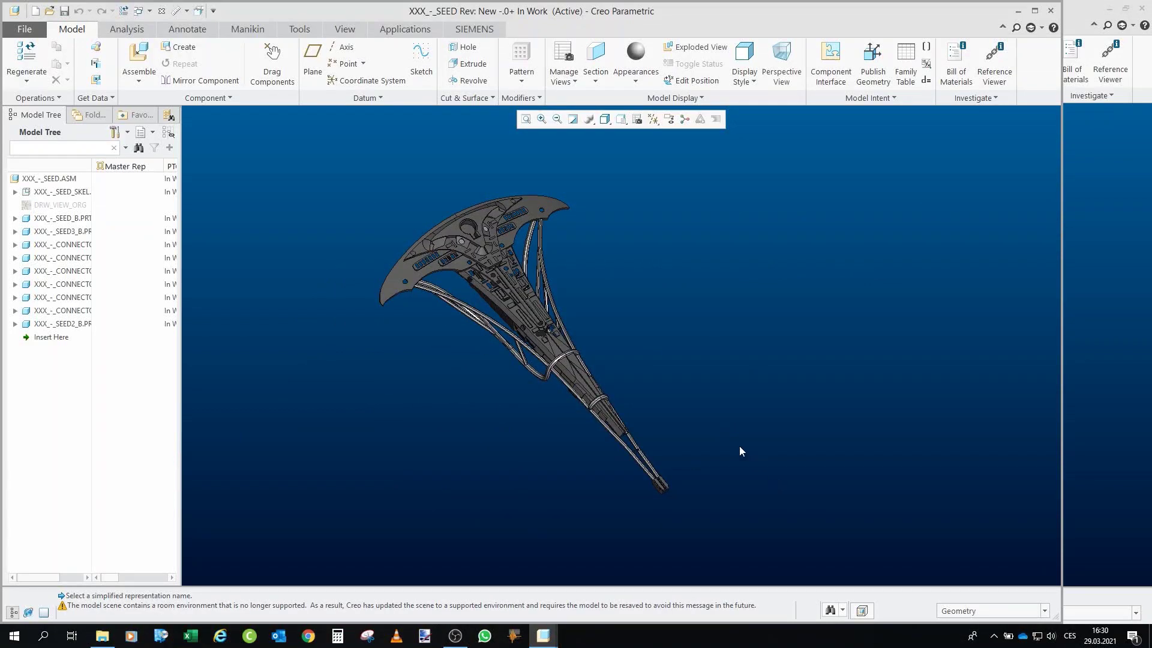
# - View the complete Seed ship from above at several tilt angles
pyautogui.moveTo(733, 445); pyautogui.dragTo(711, 308)
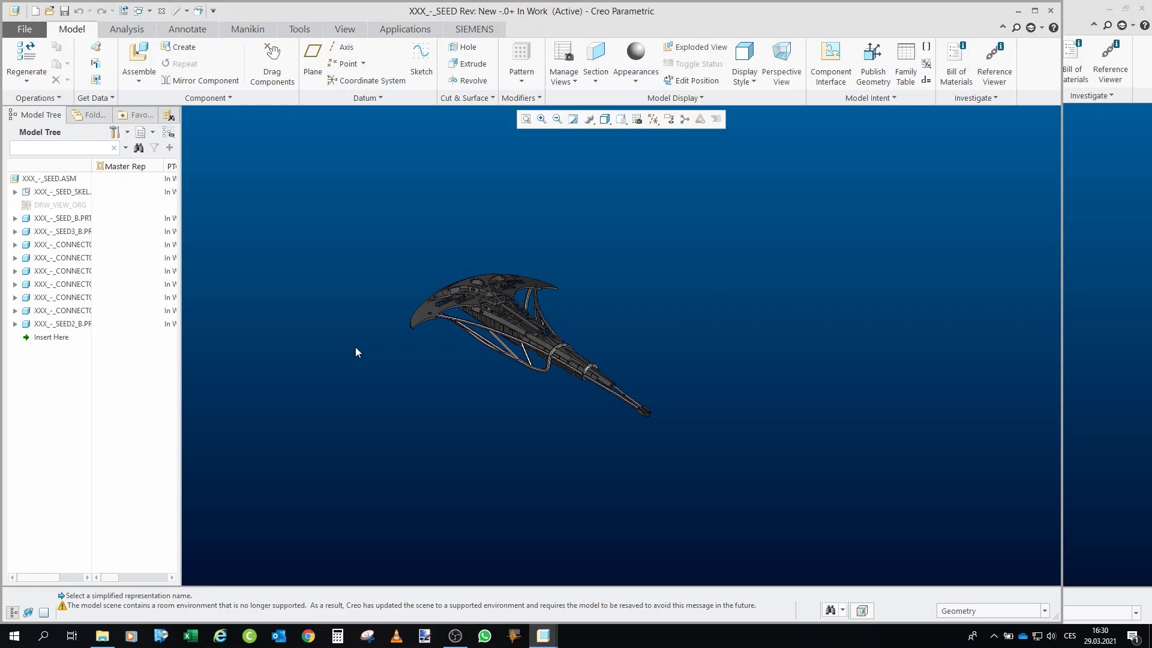
pyautogui.scroll(-3, 527, 348)
pyautogui.moveTo(521, 342); pyautogui.dragTo(504, 335)
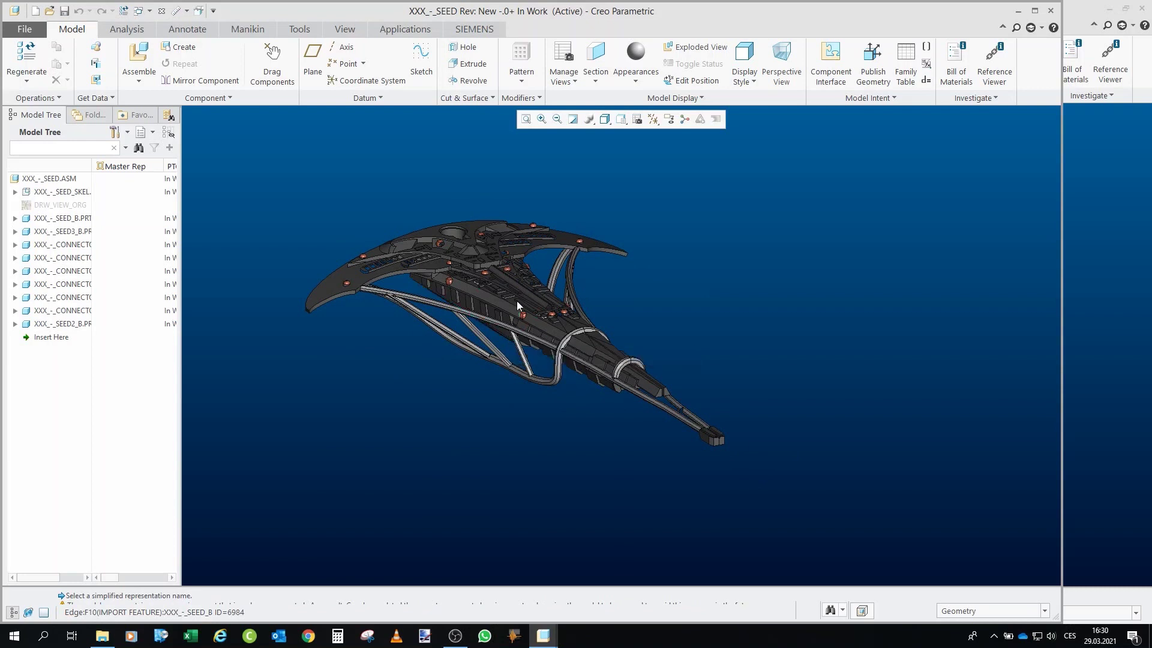
pyautogui.moveTo(536, 391); pyautogui.dragTo(537, 395)
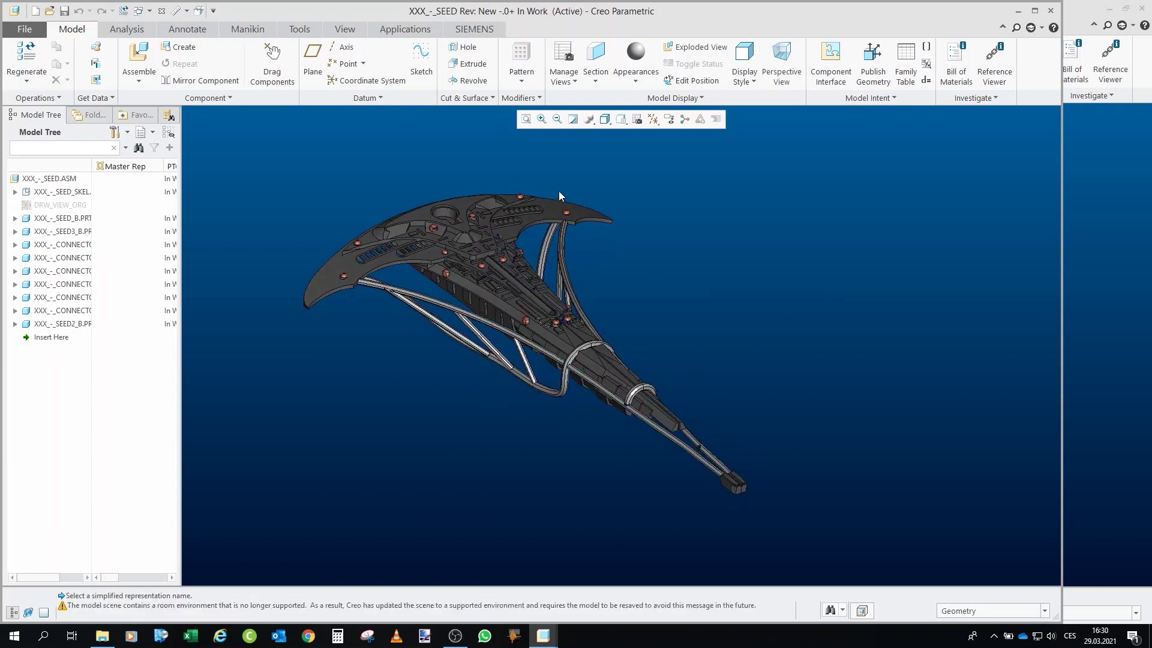
pyautogui.moveTo(551, 199); pyautogui.dragTo(513, 173)
pyautogui.moveTo(420, 267); pyautogui.dragTo(470, 303)
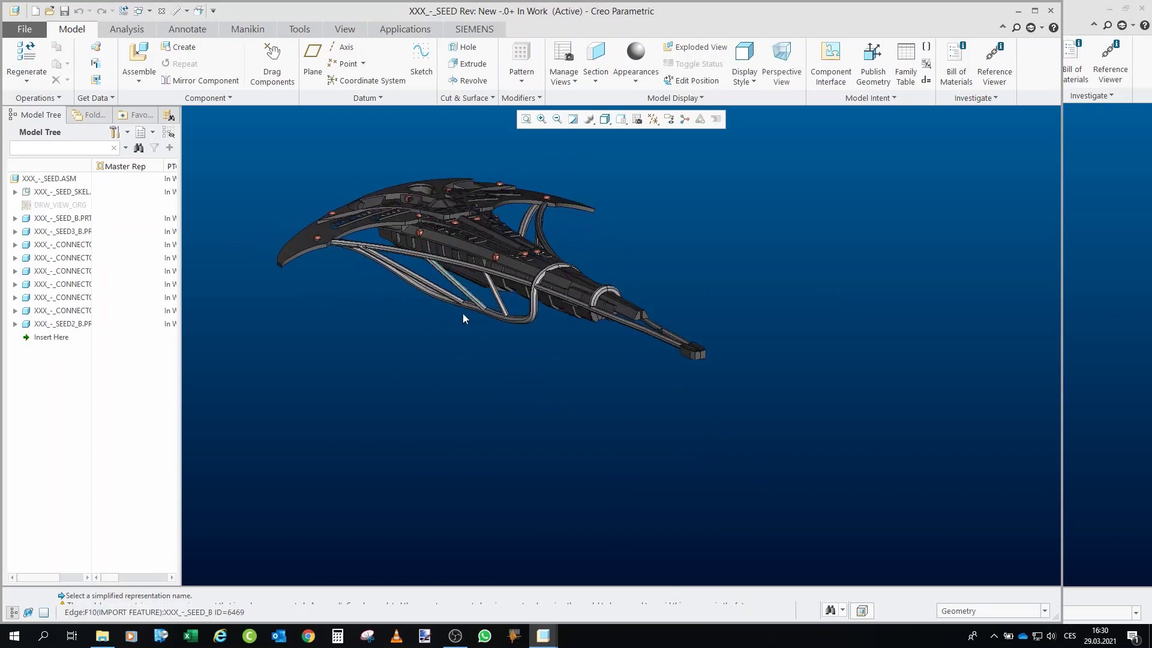
# - Examine the Seed ship's lower body and curved side struts from below and the side
pyautogui.scroll(1, 481, 357)
pyautogui.moveTo(481, 357); pyautogui.dragTo(496, 392)
pyautogui.scroll(-5, 437, 303)
pyautogui.moveTo(477, 351); pyautogui.dragTo(501, 325)
pyautogui.scroll(-2, 461, 430)
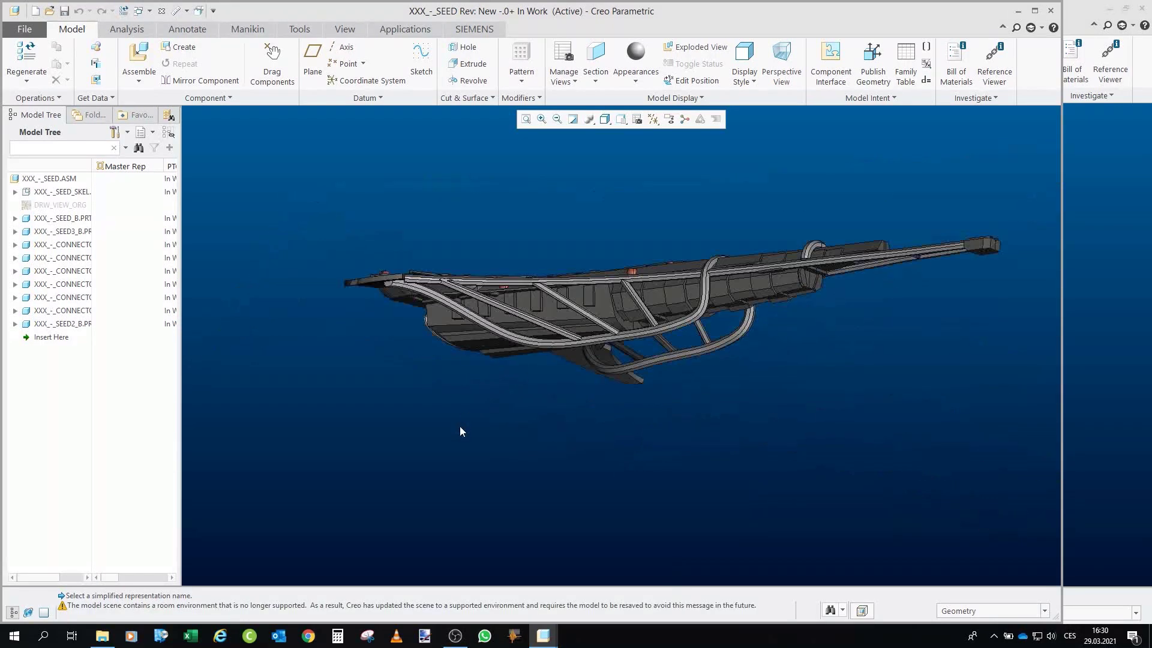
# - Examine the Seed ship from its strut side, its rear and its raised upper side
pyautogui.moveTo(459, 399); pyautogui.dragTo(440, 398)
pyautogui.scroll(2, 457, 375)
pyautogui.moveTo(614, 262); pyautogui.dragTo(552, 212)
pyautogui.scroll(-4, 552, 212)
pyautogui.scroll(-2, 552, 213)
pyautogui.moveTo(499, 255); pyautogui.dragTo(418, 270)
pyautogui.scroll(2, 419, 323)
pyautogui.moveTo(579, 223)
pyautogui.mouseDown()
pyautogui.moveTo(567, 222)
pyautogui.moveTo(672, 224)
pyautogui.moveTo(570, 307)
pyautogui.moveTo(510, 306)
pyautogui.moveTo(539, 302)
pyautogui.moveTo(509, 312)
pyautogui.moveTo(597, 388)
pyautogui.moveTo(646, 394)
pyautogui.moveTo(585, 359)
pyautogui.mouseUp()
pyautogui.scroll(-3, 564, 310)
pyautogui.scroll(3, 404, 343)
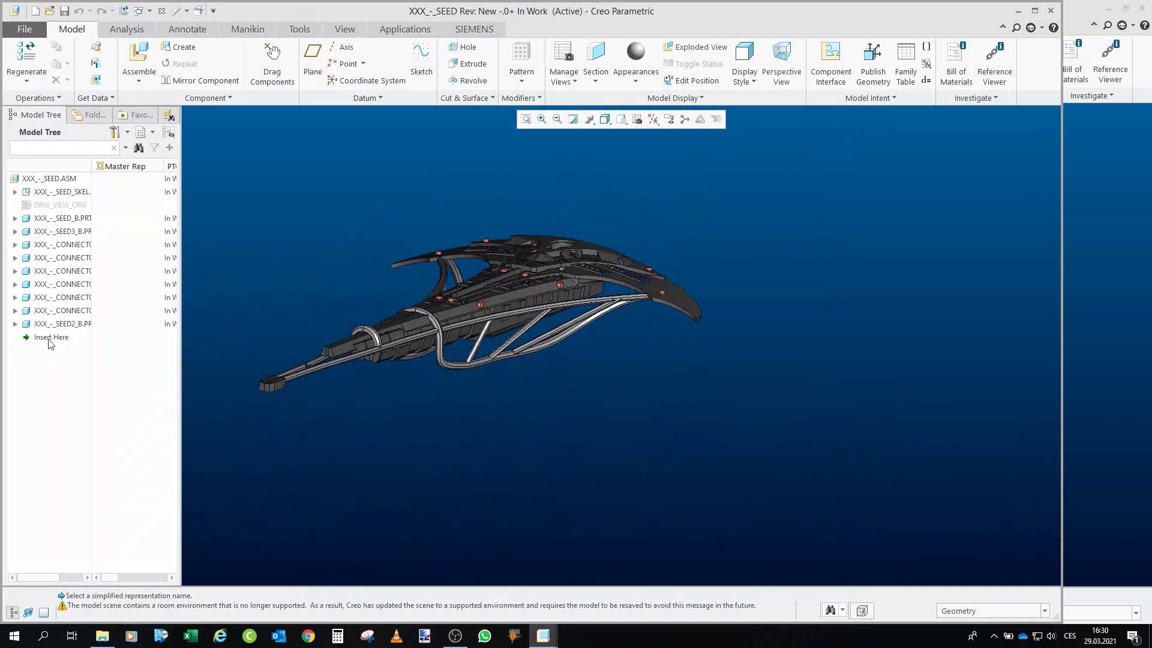
# - Hide XXX_-_SEED3_B, XXX_-_SEED2_B and all connector parts, and inspect the round holes in the remaining Seed half
pyautogui.click(63, 232)
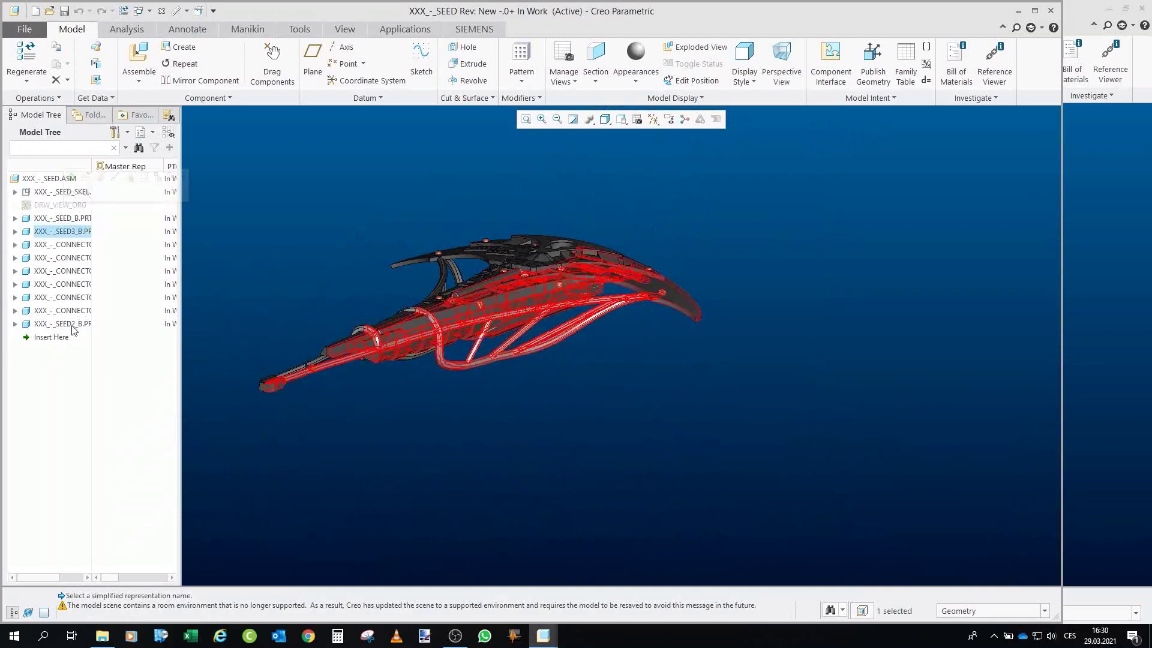
pyautogui.keyDown('shift'); pyautogui.click(71, 324); pyautogui.keyUp('shift')
pyautogui.click(105, 286)
pyautogui.scroll(5, 494, 324)
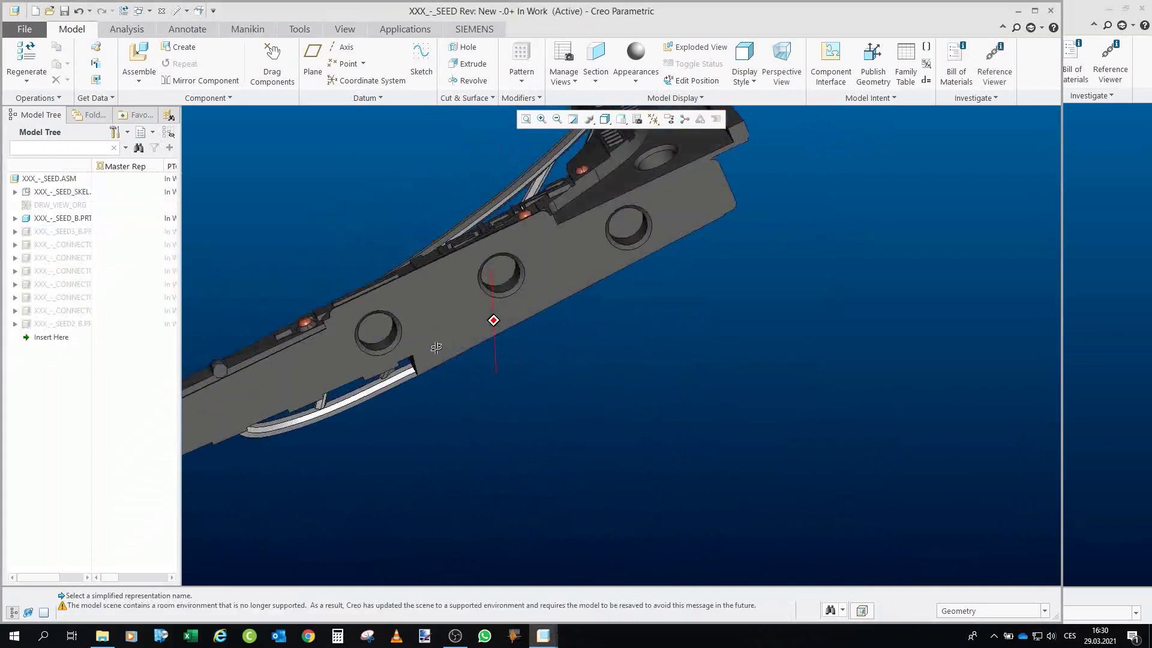
pyautogui.moveTo(434, 352); pyautogui.dragTo(487, 356)
pyautogui.scroll(-4, 507, 357)
pyautogui.moveTo(521, 242); pyautogui.dragTo(600, 261)
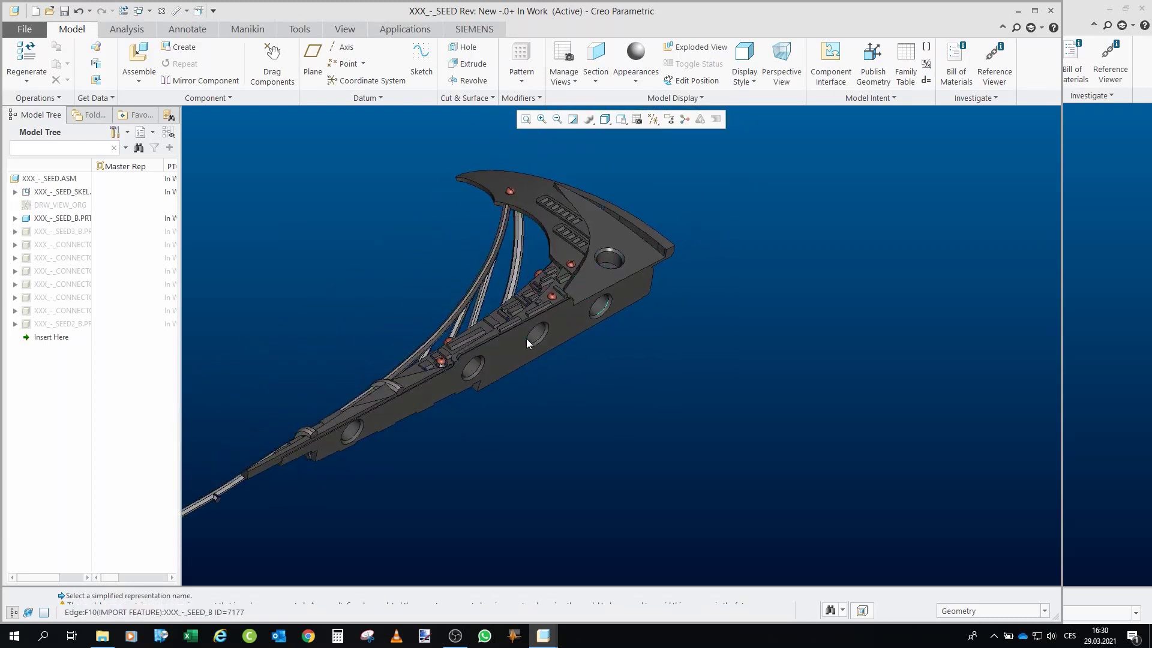
pyautogui.moveTo(452, 393); pyautogui.dragTo(233, 255)
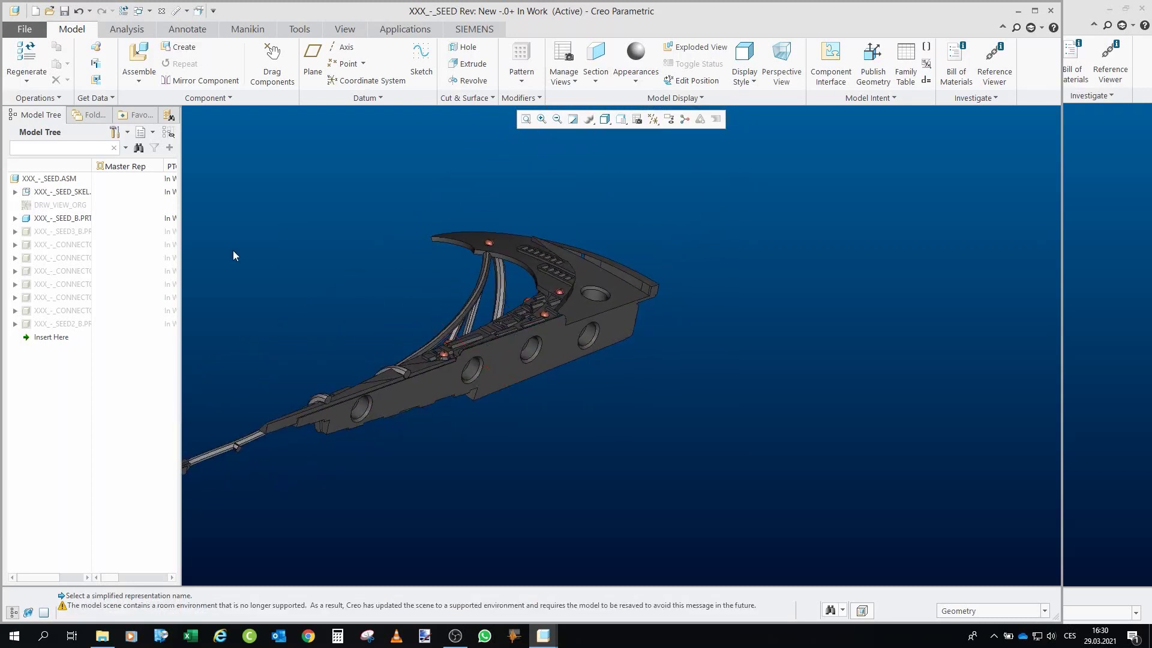
# - Show all the connector parts again and inspect how they sit in the holes of the Seed half
pyautogui.click(67, 232)
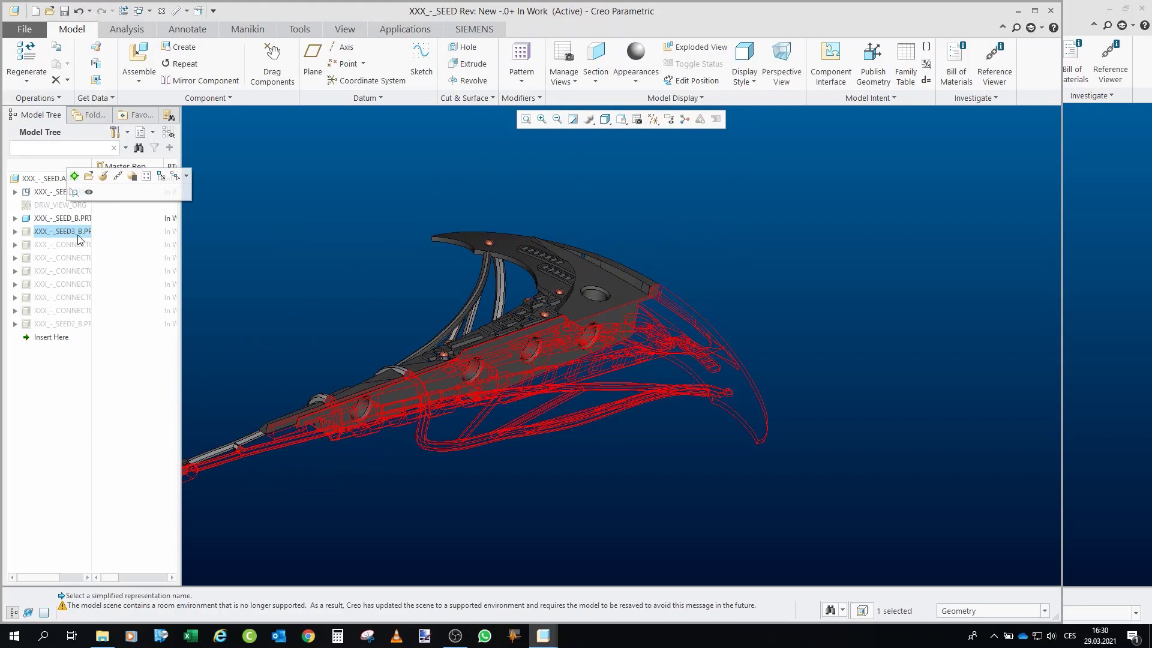
pyautogui.click(301, 301)
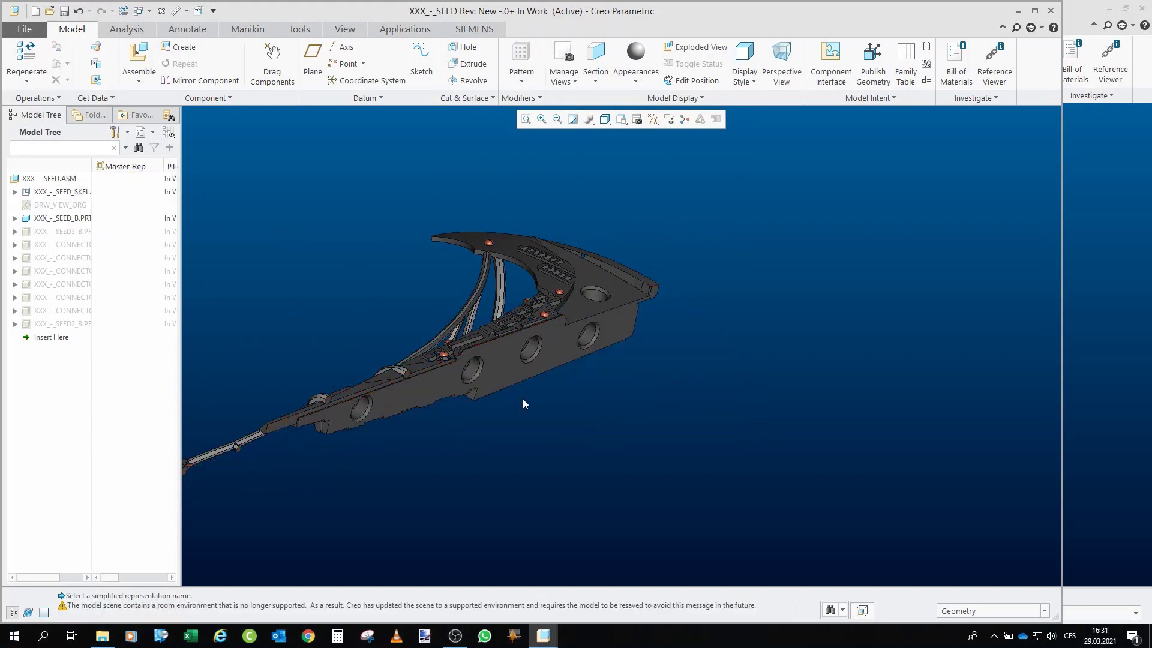
pyautogui.click(72, 249)
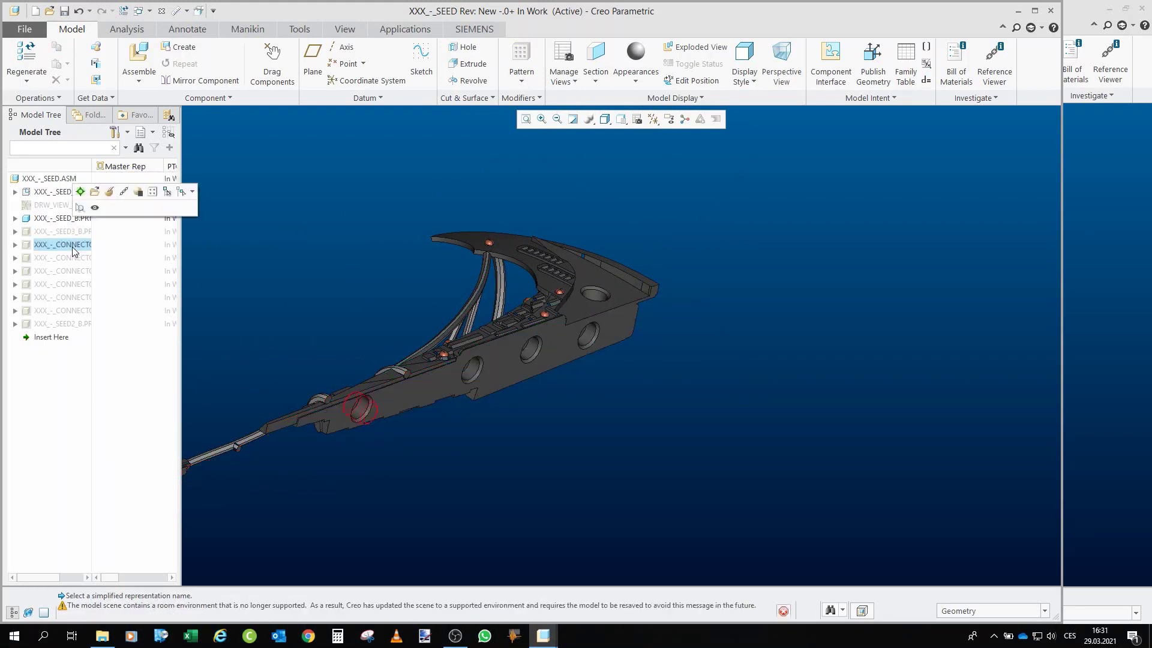
pyautogui.keyDown('shift'); pyautogui.click(77, 307); pyautogui.keyUp('shift')
pyautogui.click(96, 267)
pyautogui.click(393, 274)
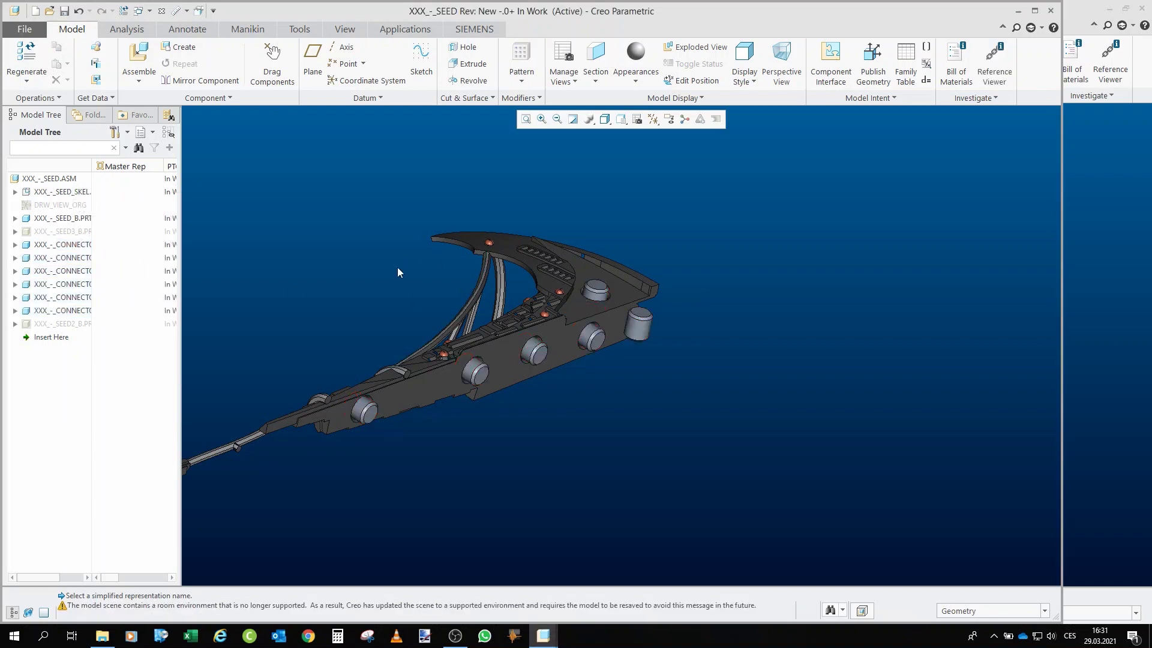
pyautogui.scroll(-2, 393, 274)
pyautogui.scroll(1, 381, 346)
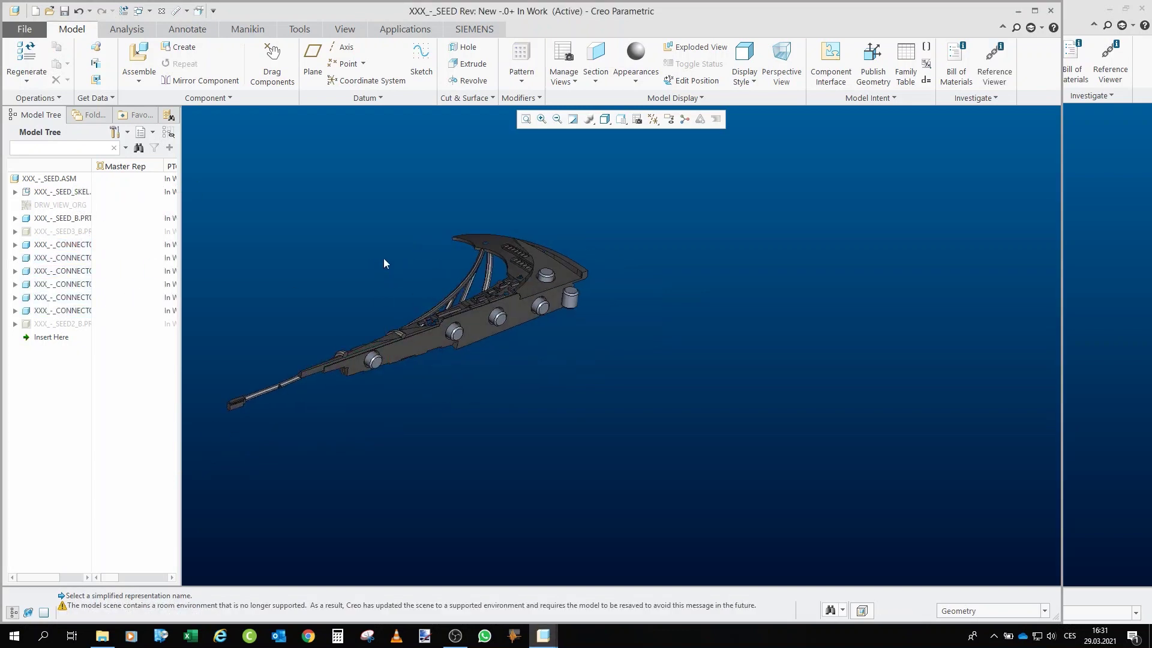
pyautogui.scroll(2, 385, 262)
pyautogui.moveTo(462, 290); pyautogui.dragTo(413, 309)
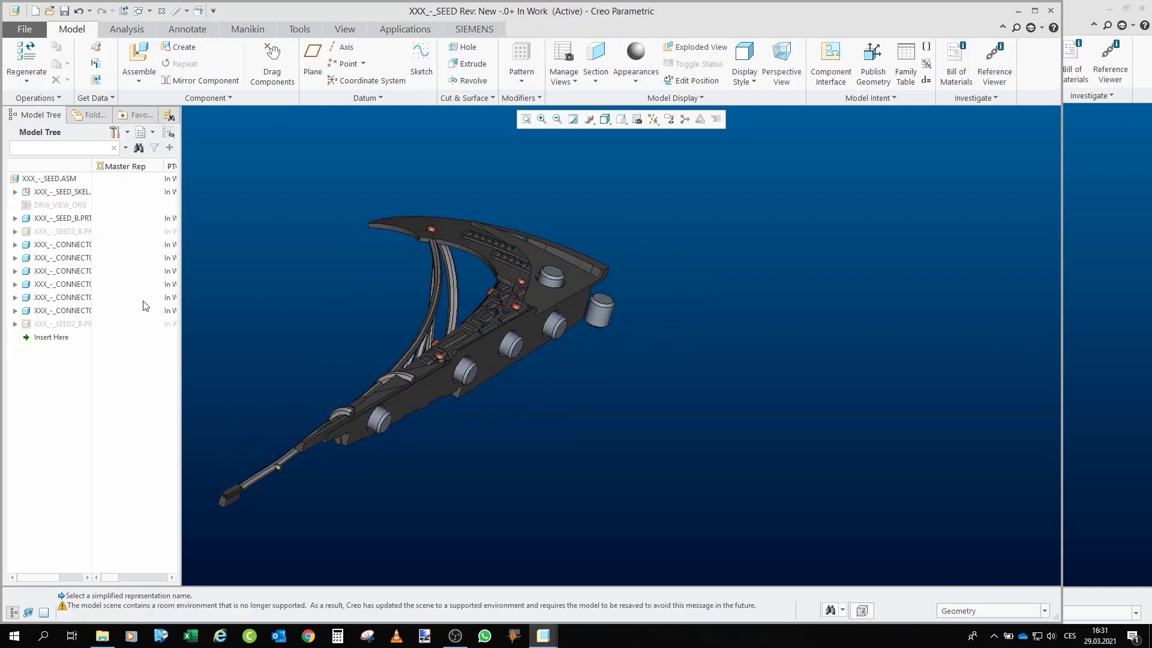
# - Show XXX_-_SEED3_B and the XXX_-_SEED2_B top part again, and view the completed Seed ship
pyautogui.click(71, 235)
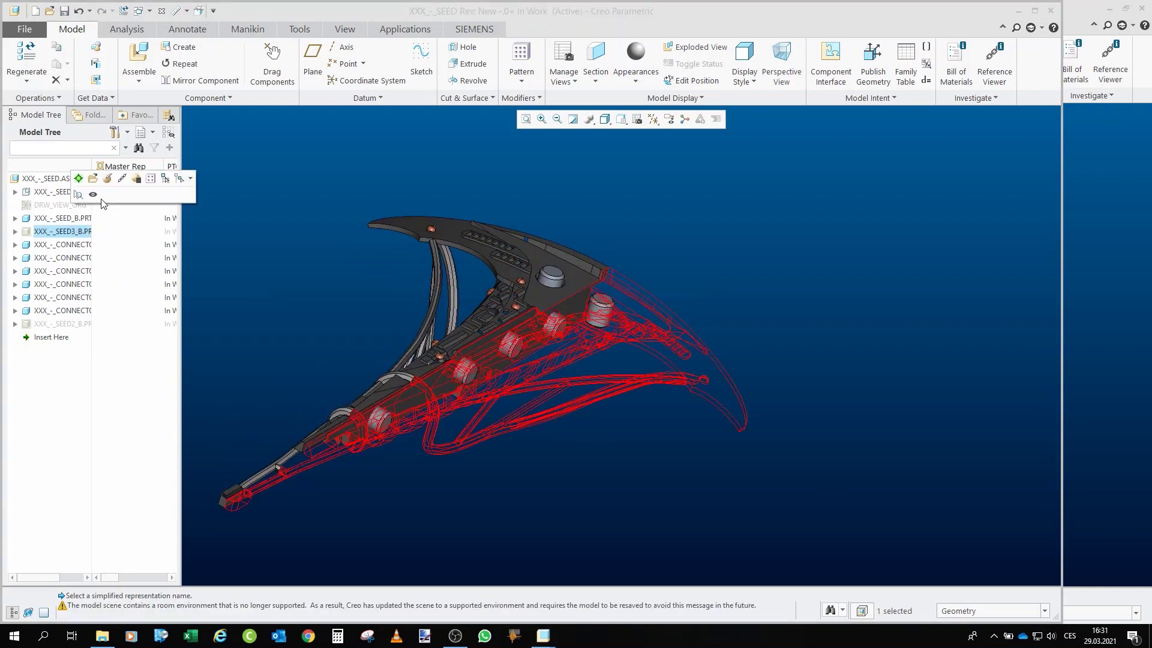
pyautogui.click(94, 196)
pyautogui.click(323, 305)
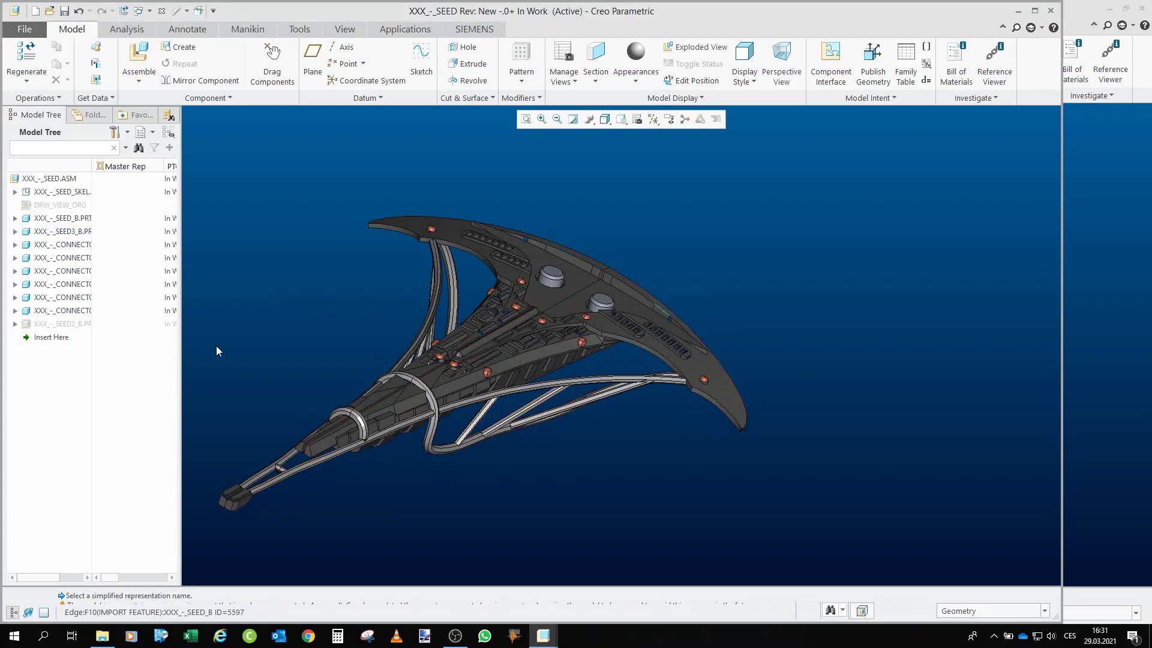
pyautogui.click(84, 325)
pyautogui.click(111, 269)
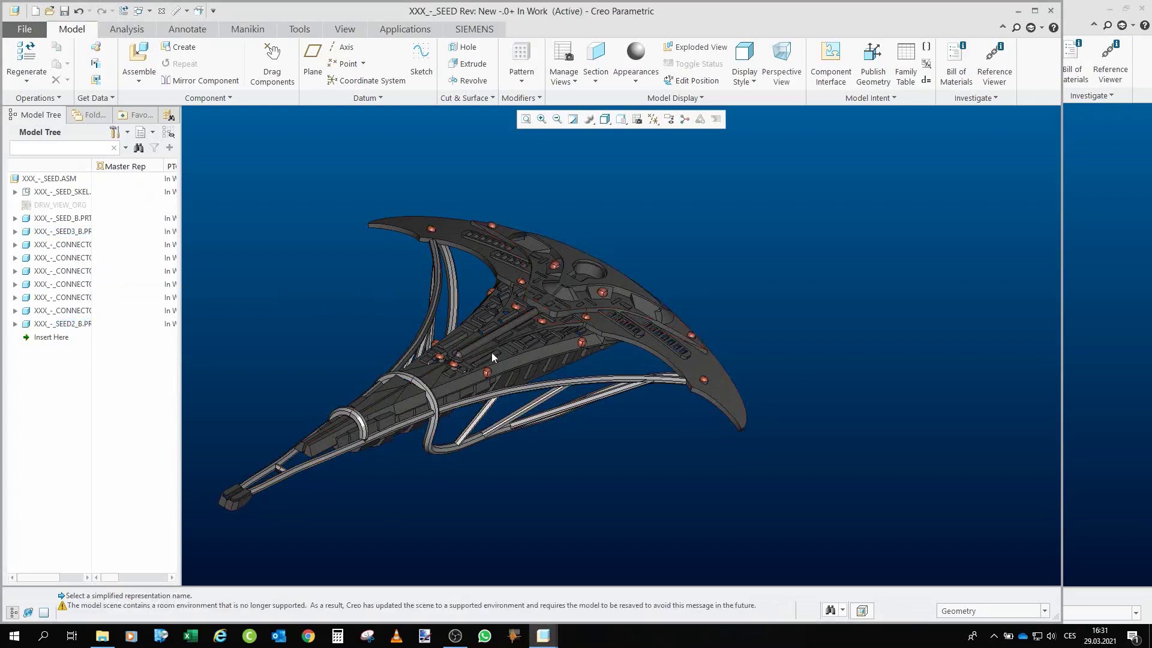
pyautogui.moveTo(527, 360); pyautogui.dragTo(871, 393)
pyautogui.moveTo(712, 298)
pyautogui.mouseDown()
pyautogui.moveTo(740, 276)
pyautogui.moveTo(705, 305)
pyautogui.moveTo(726, 299)
pyautogui.moveTo(437, 203)
pyautogui.moveTo(532, 213)
pyautogui.moveTo(563, 267)
pyautogui.moveTo(809, 326)
pyautogui.moveTo(479, 264)
pyautogui.moveTo(443, 270)
pyautogui.moveTo(410, 254)
pyautogui.mouseUp()
pyautogui.scroll(-4, 687, 309)
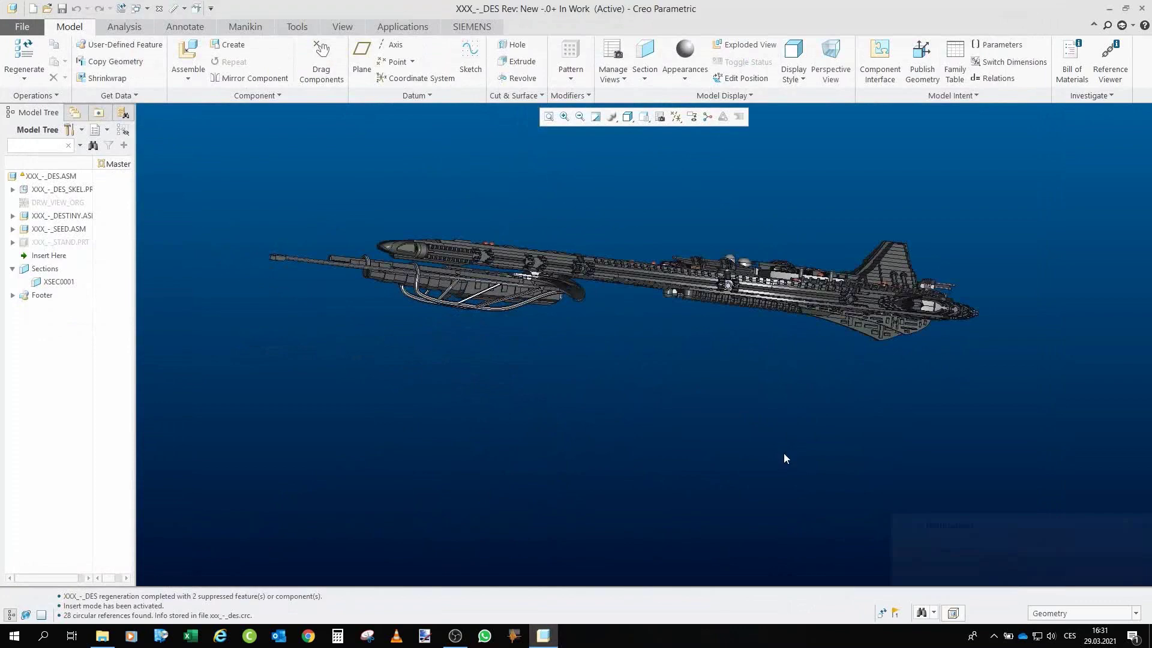
# - Hide the Destiny assembly in XXX_-_DES.ASM and inspect the keyed round recess on top of the Seed ship
pyautogui.scroll(-3, 557, 294)
pyautogui.scroll(-3, 603, 339)
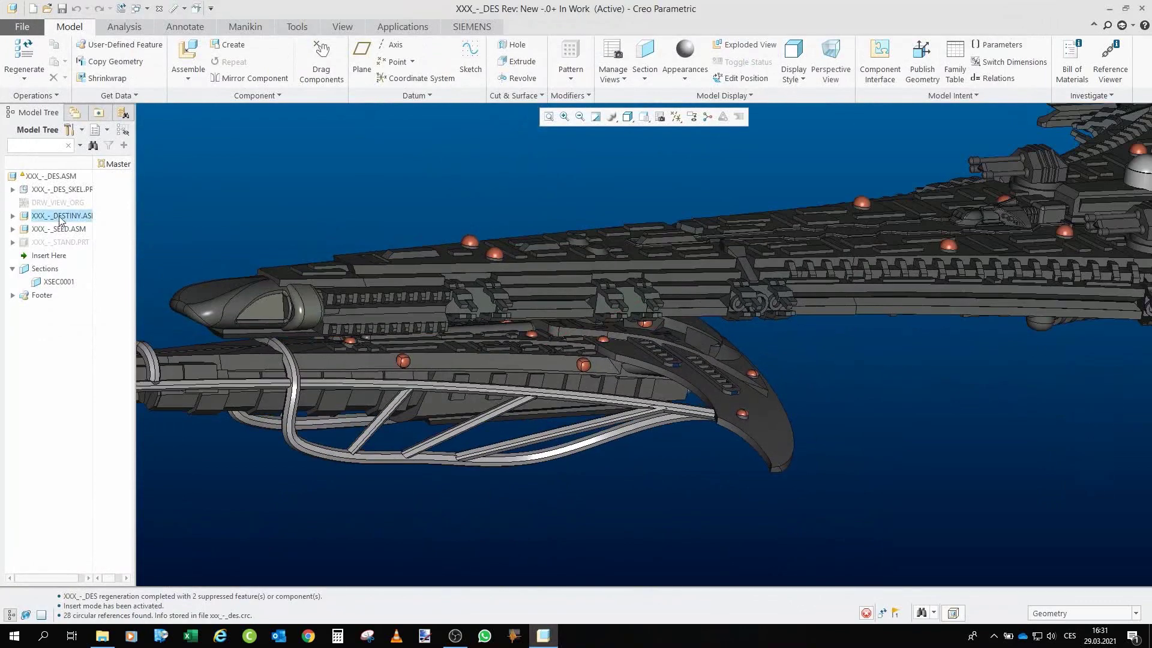
pyautogui.click(60, 216)
pyautogui.click(78, 179)
pyautogui.scroll(-6, 617, 348)
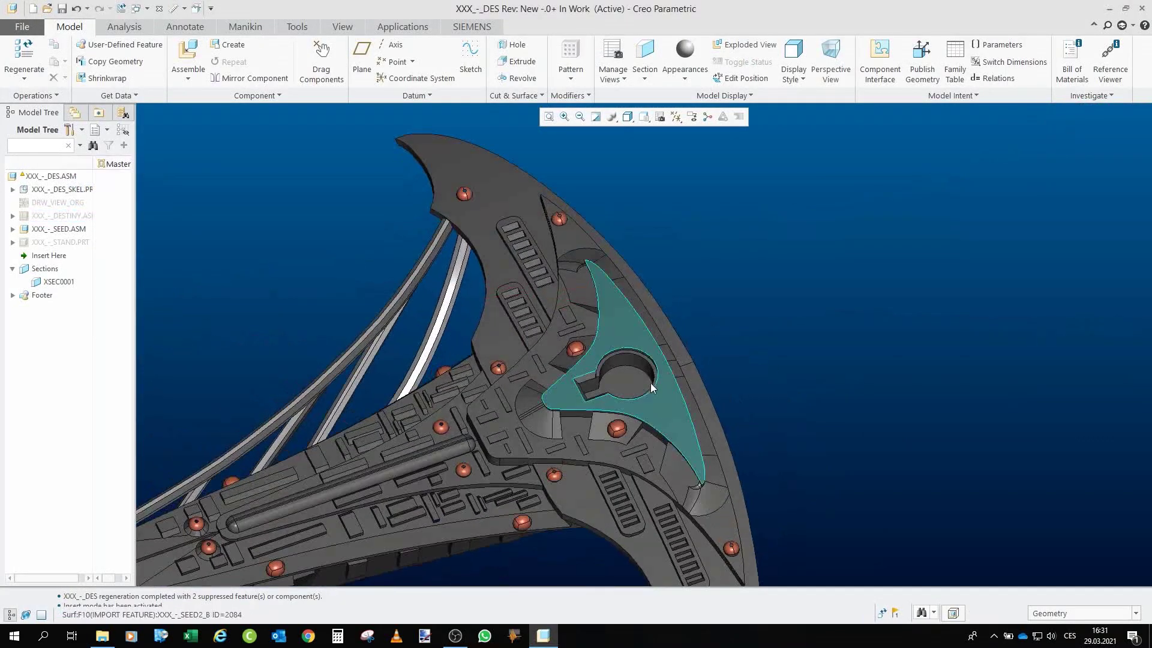
pyautogui.moveTo(603, 384); pyautogui.dragTo(612, 409)
pyautogui.scroll(8, 618, 383)
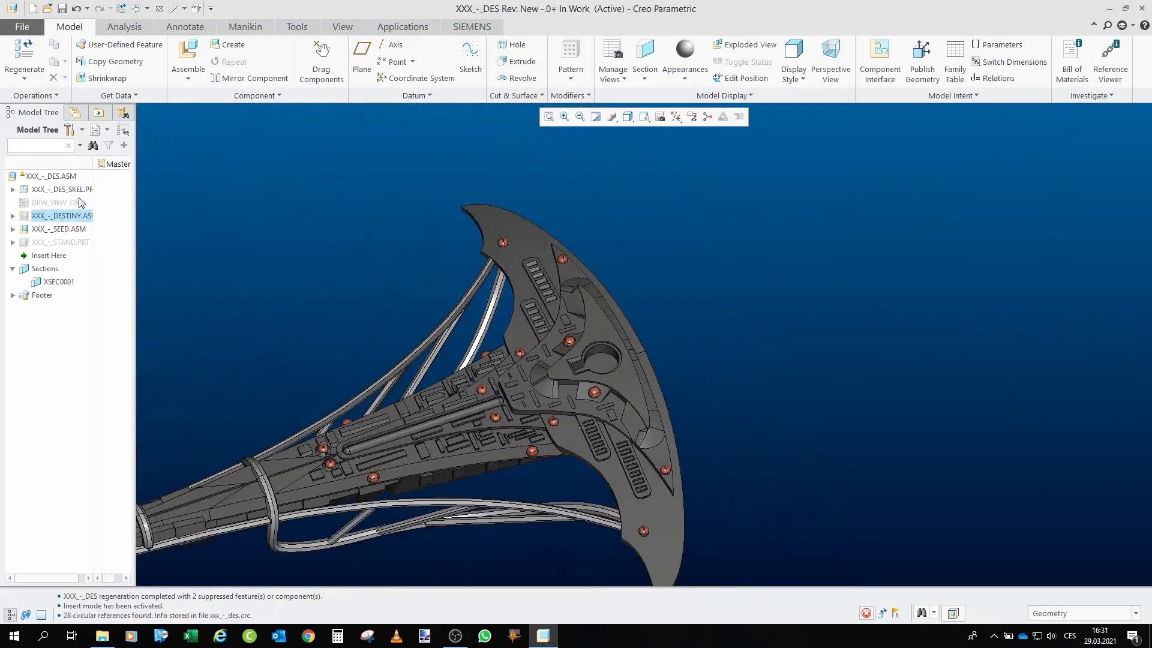
# - Show the Destiny assembly again, hide the Seed assembly, and inspect the matching keyed round feature on Destiny's underside
pyautogui.click(72, 215)
pyautogui.click(102, 178)
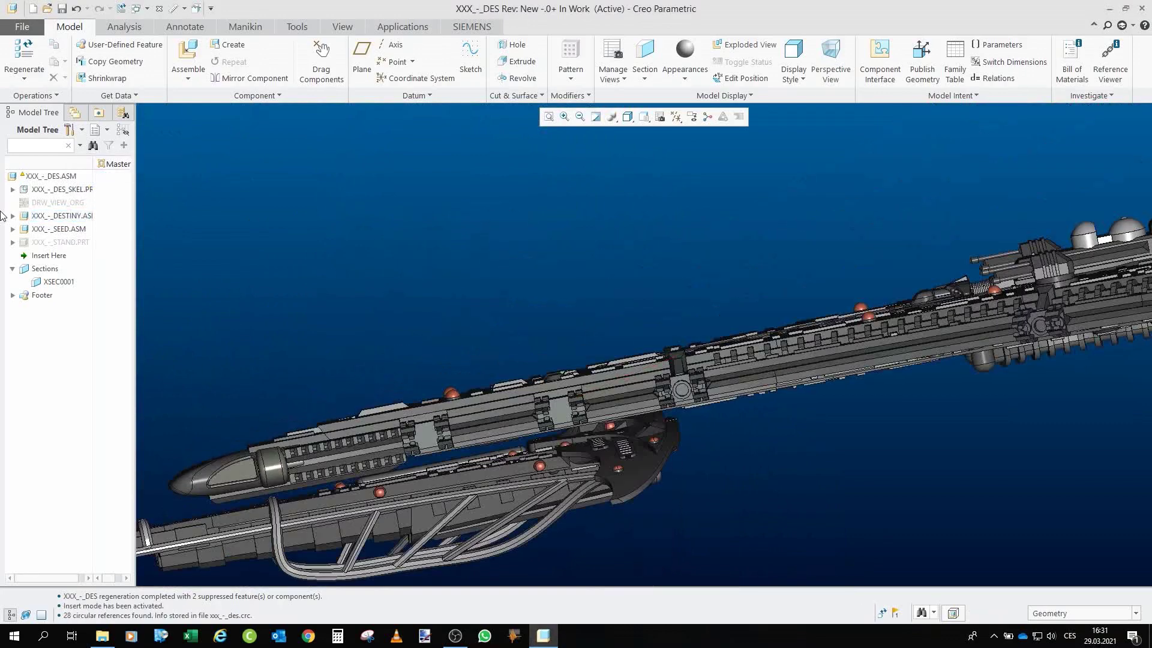
pyautogui.click(84, 232)
pyautogui.click(102, 176)
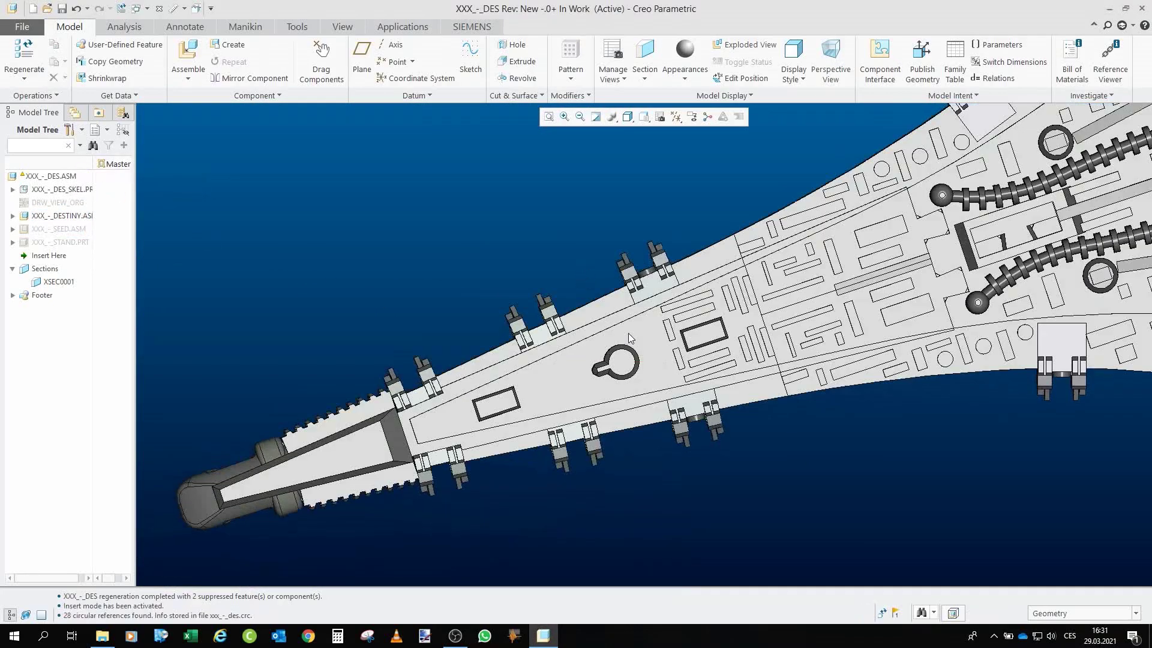
pyautogui.moveTo(620, 366); pyautogui.dragTo(650, 455)
# - Show the Seed assembly again beneath Destiny's front section
pyautogui.click(62, 231)
pyautogui.click(84, 190)
pyautogui.click(561, 335)
pyautogui.moveTo(562, 337); pyautogui.dragTo(750, 386)
pyautogui.click(751, 385)
# - View the joined Destiny and Seed ships from above, the side and below, collapsing the Destiny assembly's component list
pyautogui.scroll(5, 767, 283)
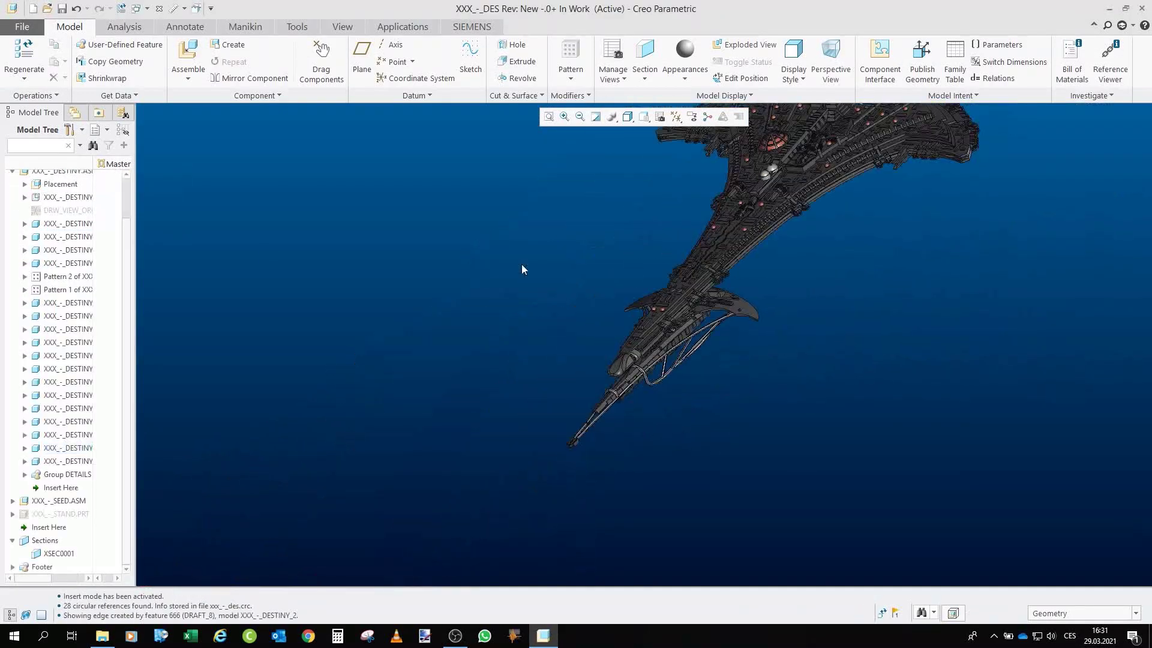
pyautogui.scroll(1, 484, 270)
pyautogui.scroll(-2, 747, 209)
pyautogui.moveTo(747, 209)
pyautogui.mouseDown()
pyautogui.moveTo(764, 209)
pyautogui.moveTo(714, 249)
pyautogui.moveTo(633, 205)
pyautogui.mouseUp()
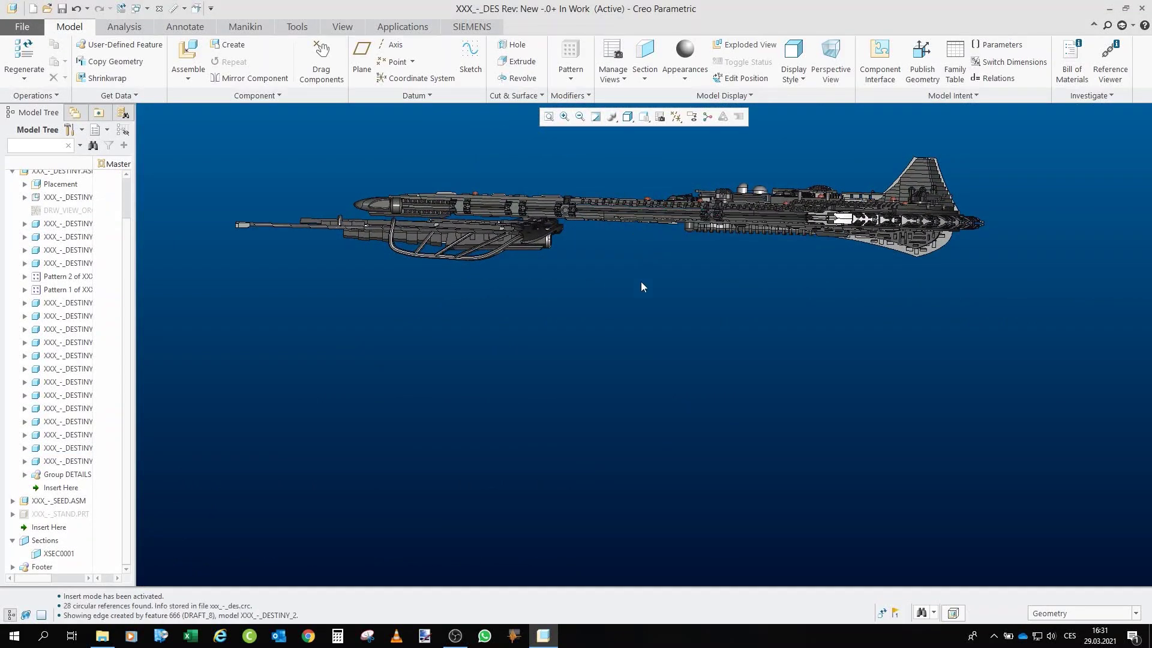
pyautogui.moveTo(654, 294); pyautogui.dragTo(679, 300)
pyautogui.scroll(2, 129, 378)
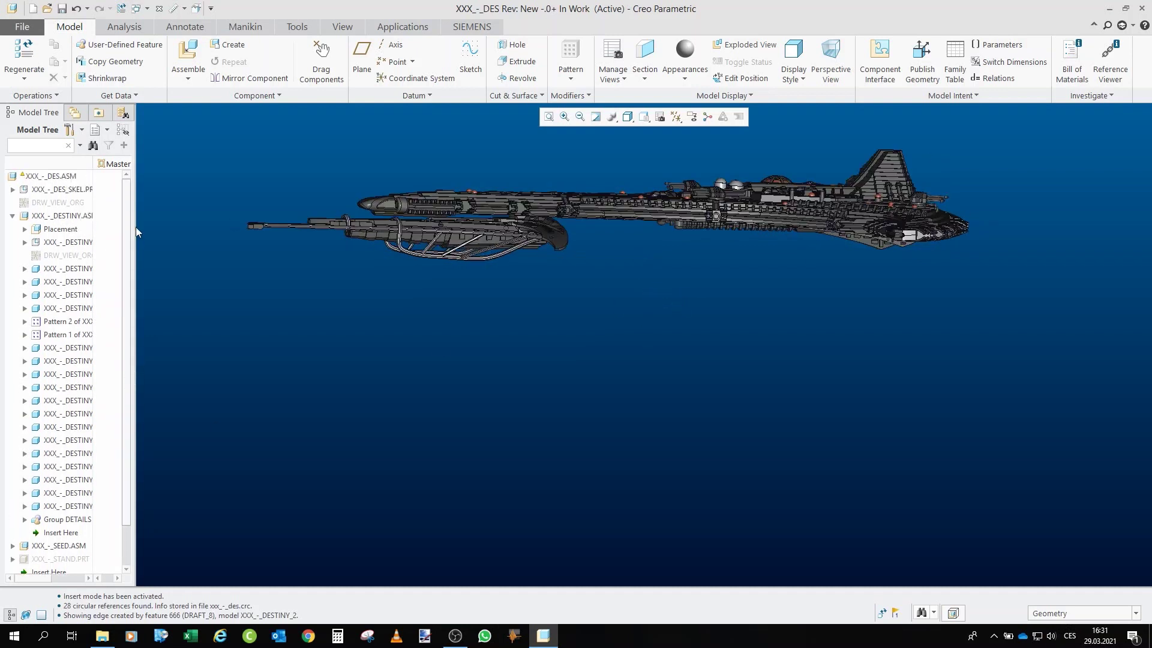
pyautogui.click(12, 216)
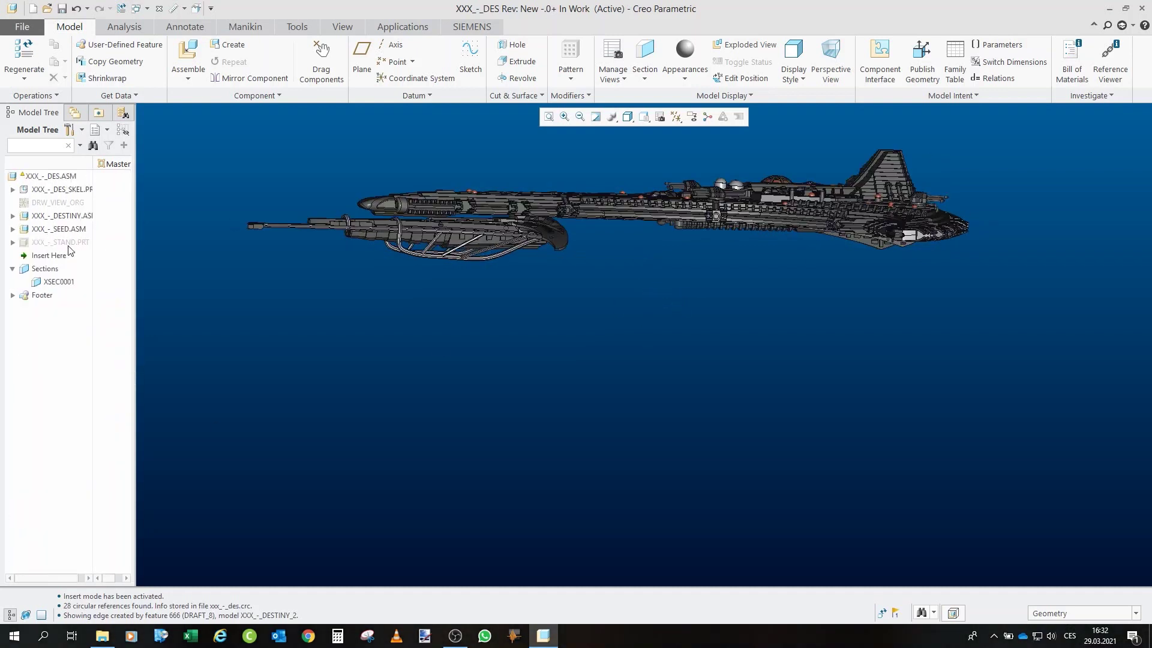
pyautogui.scroll(-1, 775, 404)
pyautogui.scroll(-1, 793, 269)
pyautogui.scroll(1, 790, 279)
pyautogui.moveTo(787, 288); pyautogui.dragTo(786, 248)
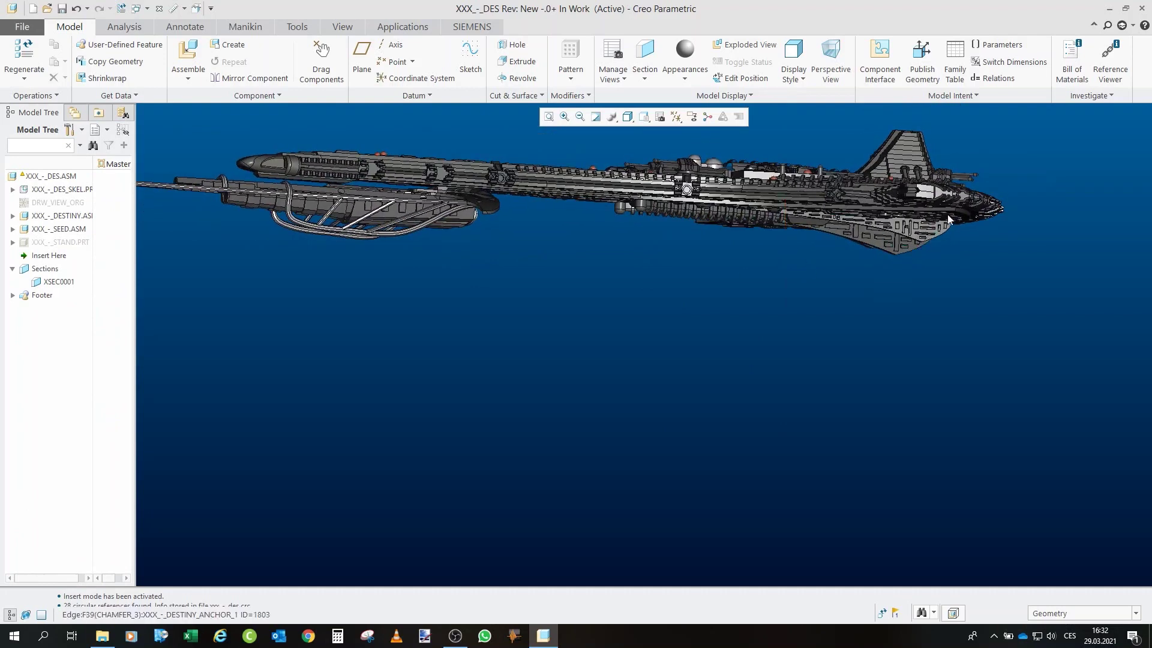
pyautogui.moveTo(931, 214); pyautogui.dragTo(828, 210)
pyautogui.moveTo(791, 264); pyautogui.dragTo(823, 324)
pyautogui.scroll(-3, 769, 207)
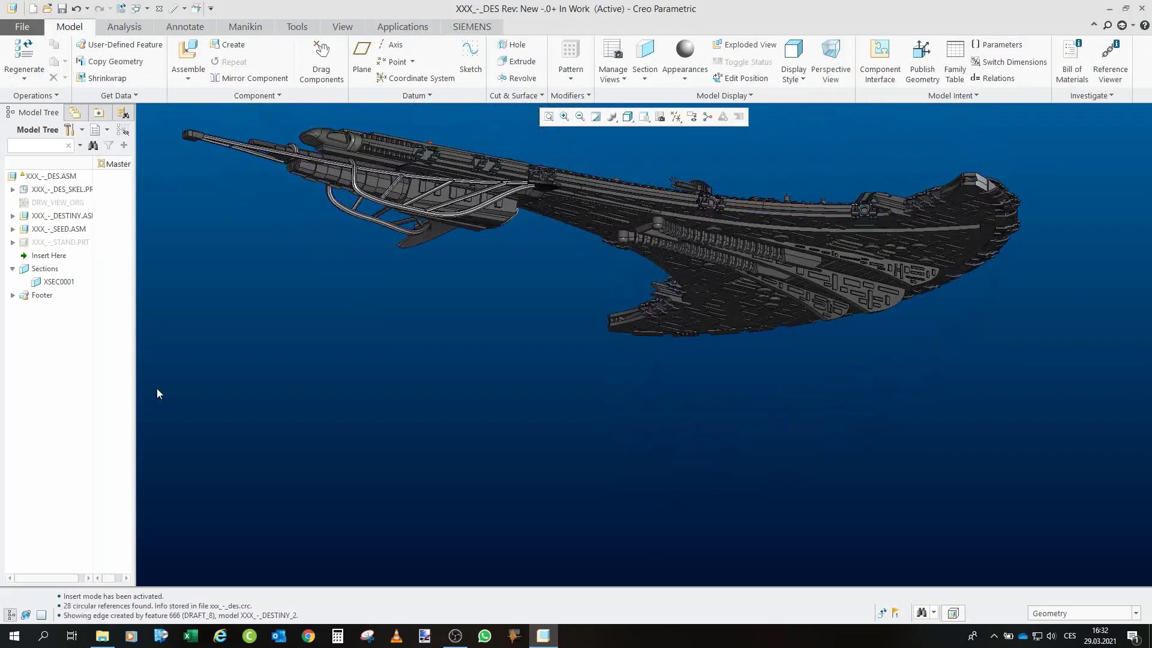
# - Show the XXX_-_STAND part under Destiny and inspect it from several angles
pyautogui.click(57, 243)
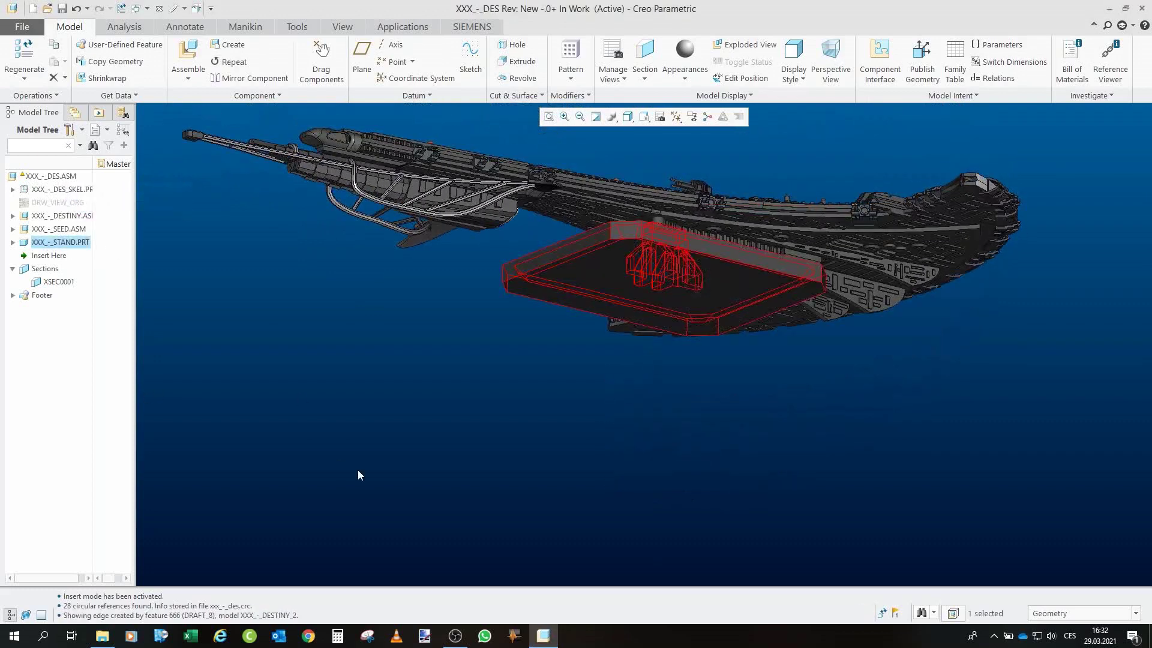
pyautogui.click(362, 469)
pyautogui.moveTo(672, 262); pyautogui.dragTo(629, 372)
pyautogui.moveTo(725, 192); pyautogui.dragTo(675, 282)
pyautogui.scroll(-2, 675, 282)
pyautogui.moveTo(633, 360); pyautogui.dragTo(634, 237)
# - Hide the stand and inspect the rectangular slot between the two ribbed tubes on Destiny's underside
pyautogui.click(65, 243)
pyautogui.click(85, 202)
pyautogui.scroll(-5, 721, 471)
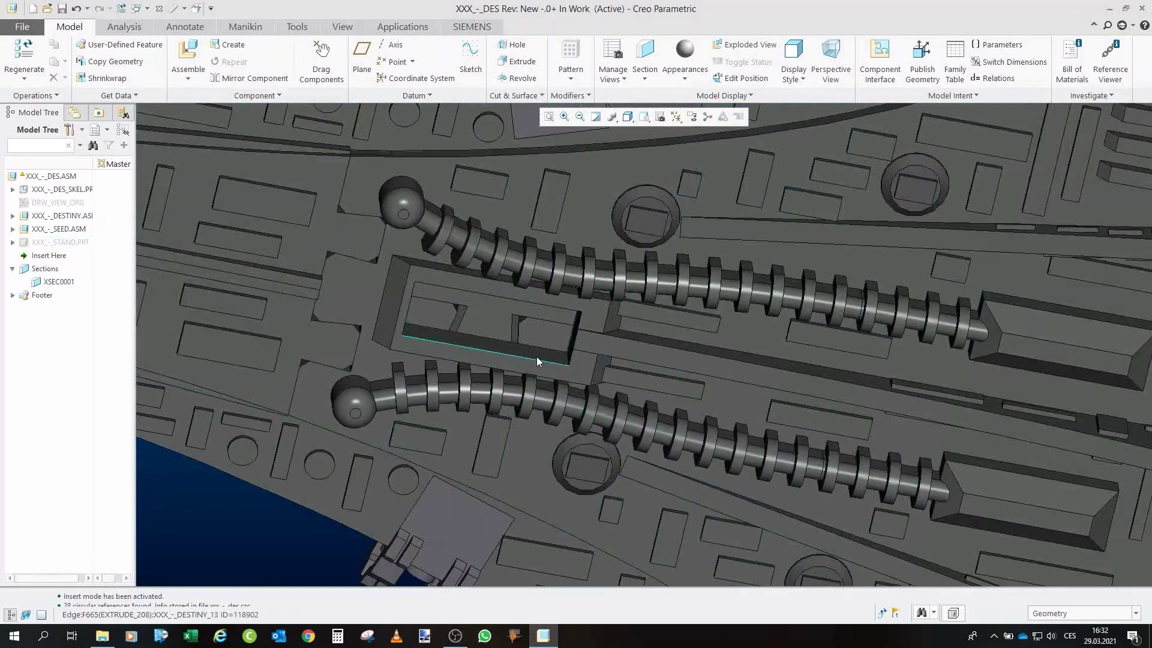
pyautogui.moveTo(533, 362)
pyautogui.mouseDown()
pyautogui.moveTo(533, 318)
pyautogui.moveTo(528, 366)
pyautogui.mouseUp()
pyautogui.scroll(4, 532, 314)
# - Show the stand again and examine how it fits between the ribbed tubes under Destiny
pyautogui.click(70, 243)
pyautogui.scroll(6, 564, 321)
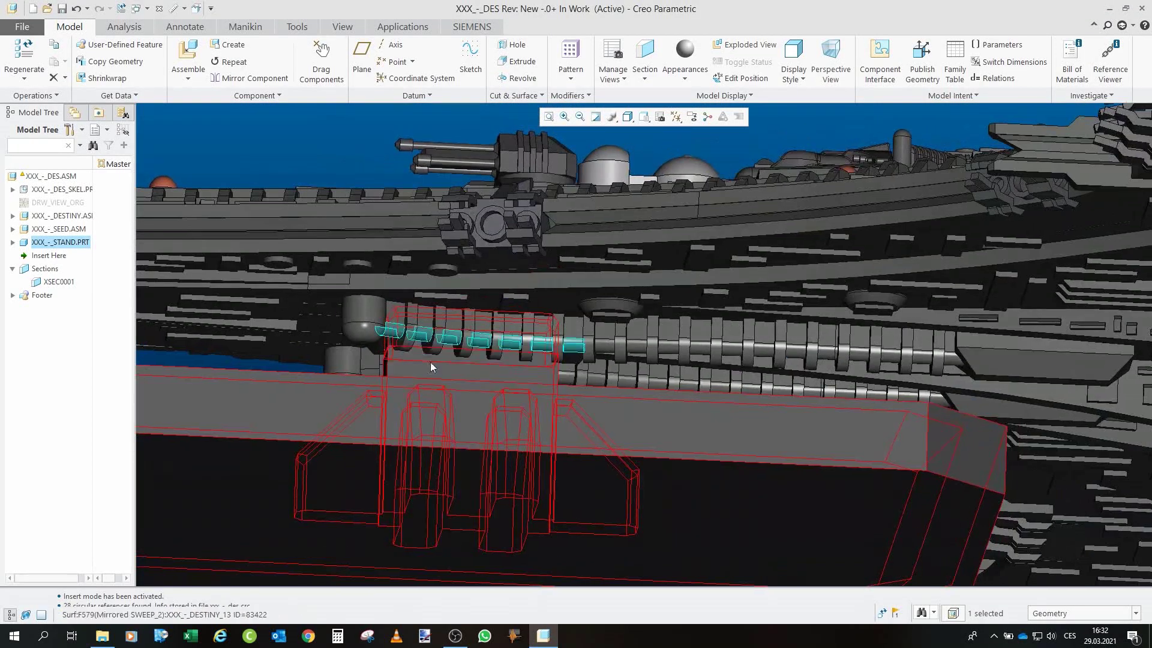
pyautogui.moveTo(433, 366); pyautogui.dragTo(452, 379)
pyautogui.scroll(4, 452, 379)
pyautogui.click(534, 538)
pyautogui.scroll(4, 592, 443)
pyautogui.moveTo(533, 444); pyautogui.dragTo(469, 345)
pyautogui.scroll(4, 609, 306)
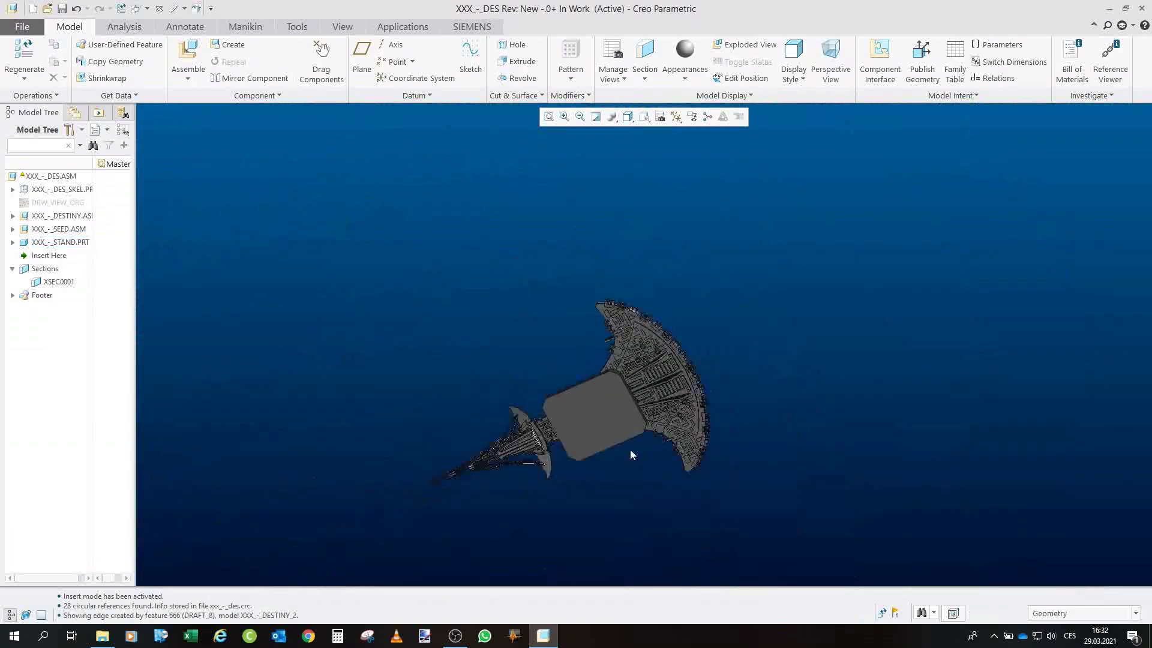
# - Examine the complete Destiny and Seed model on its stand from above, the side and below
pyautogui.scroll(-3, 629, 449)
pyautogui.moveTo(627, 444); pyautogui.dragTo(575, 371)
pyautogui.scroll(-4, 542, 285)
pyautogui.moveTo(547, 287); pyautogui.dragTo(595, 387)
pyautogui.scroll(-3, 595, 386)
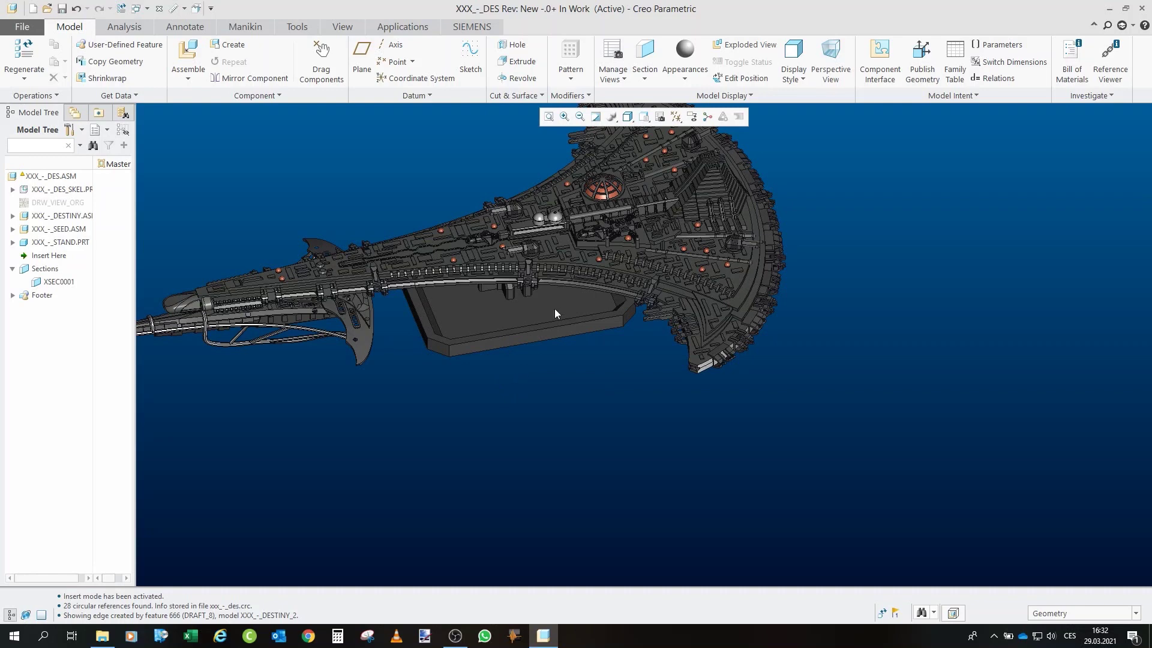
pyautogui.scroll(3, 515, 313)
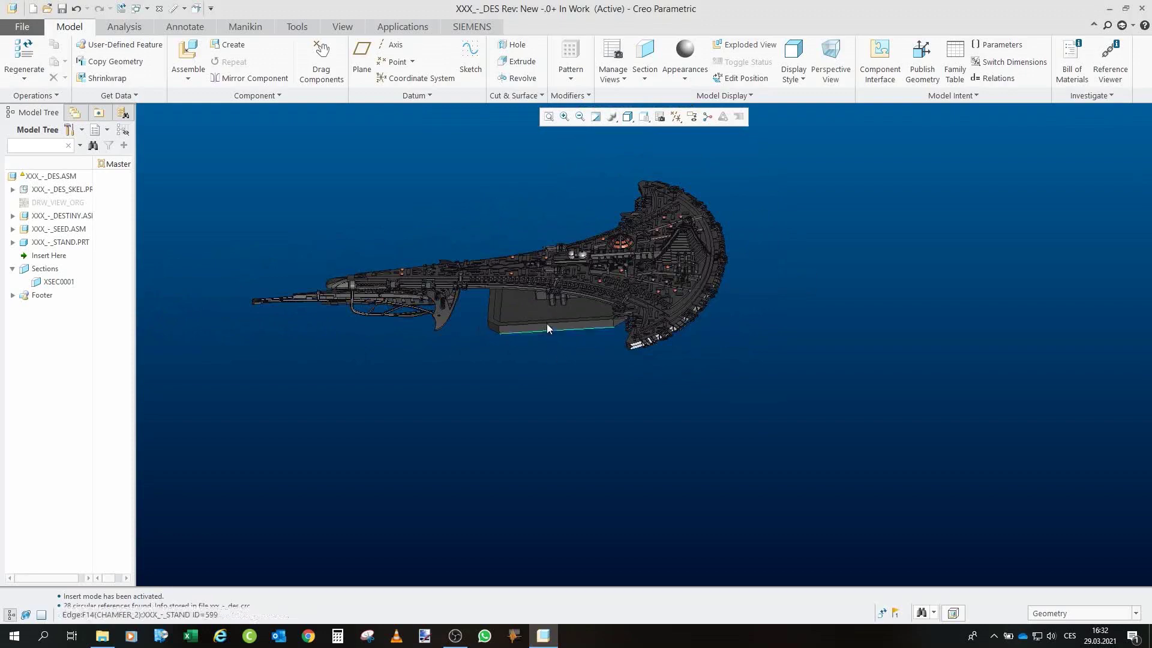
pyautogui.scroll(-5, 545, 321)
pyautogui.moveTo(535, 283)
pyautogui.mouseDown()
pyautogui.moveTo(529, 247)
pyautogui.moveTo(578, 253)
pyautogui.moveTo(549, 259)
pyautogui.mouseUp()
pyautogui.moveTo(594, 317); pyautogui.dragTo(631, 319)
pyautogui.scroll(1, 631, 319)
pyautogui.scroll(-3, 643, 194)
pyautogui.moveTo(619, 247); pyautogui.dragTo(620, 241)
pyautogui.moveTo(618, 295)
pyautogui.mouseDown()
pyautogui.moveTo(618, 282)
pyautogui.moveTo(548, 252)
pyautogui.moveTo(558, 239)
pyautogui.moveTo(537, 217)
pyautogui.mouseUp()
pyautogui.scroll(-3, 607, 264)
# - Hide the stand and examine the surface details across Destiny's underside
pyautogui.click(51, 241)
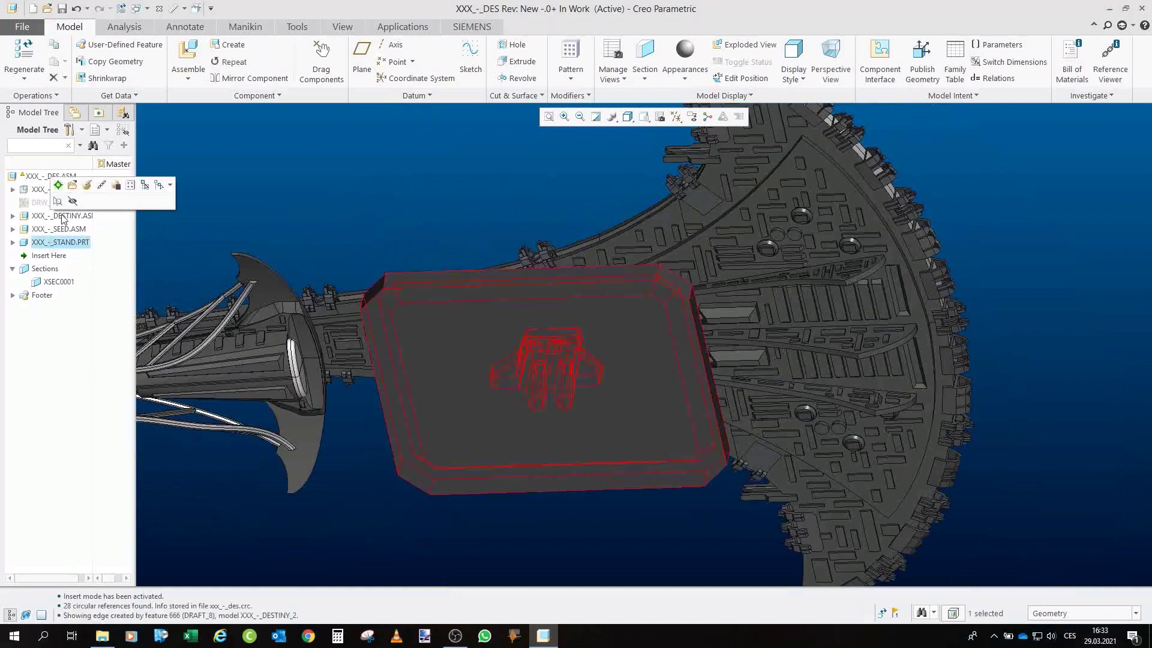
pyautogui.click(70, 203)
pyautogui.click(369, 200)
pyautogui.moveTo(590, 358); pyautogui.dragTo(570, 313)
pyautogui.scroll(1, 585, 323)
pyautogui.scroll(3, 688, 289)
pyautogui.scroll(-3, 718, 280)
pyautogui.moveTo(720, 282); pyautogui.dragTo(725, 247)
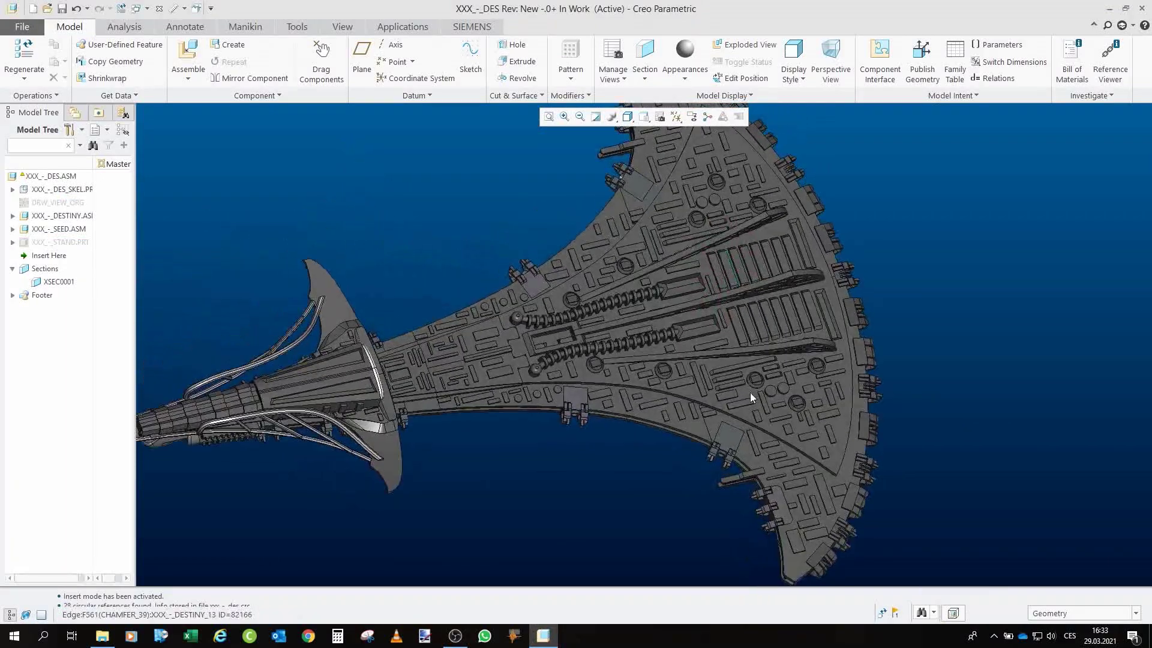
pyautogui.scroll(2, 738, 239)
pyautogui.scroll(-4, 737, 237)
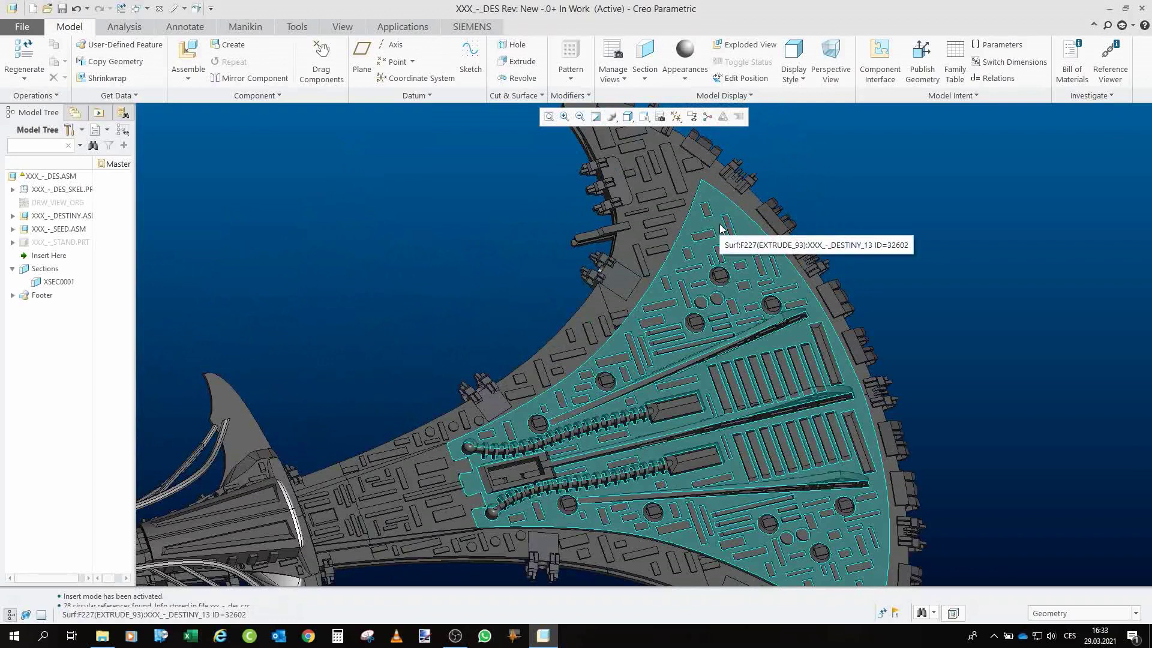
# - Examine the full underside of Destiny and Seed with the stand hidden, from the ribbed tubes out to the curved rear edge
pyautogui.scroll(3, 674, 243)
pyautogui.scroll(-2, 671, 261)
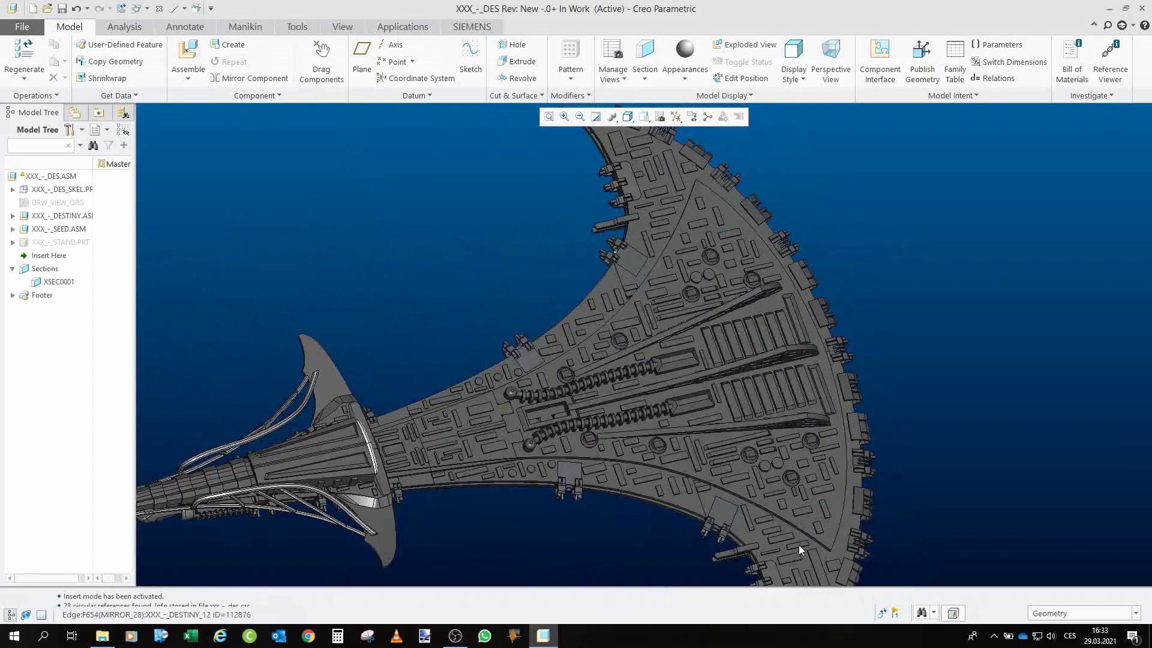
pyautogui.scroll(3, 633, 262)
pyautogui.scroll(-3, 683, 267)
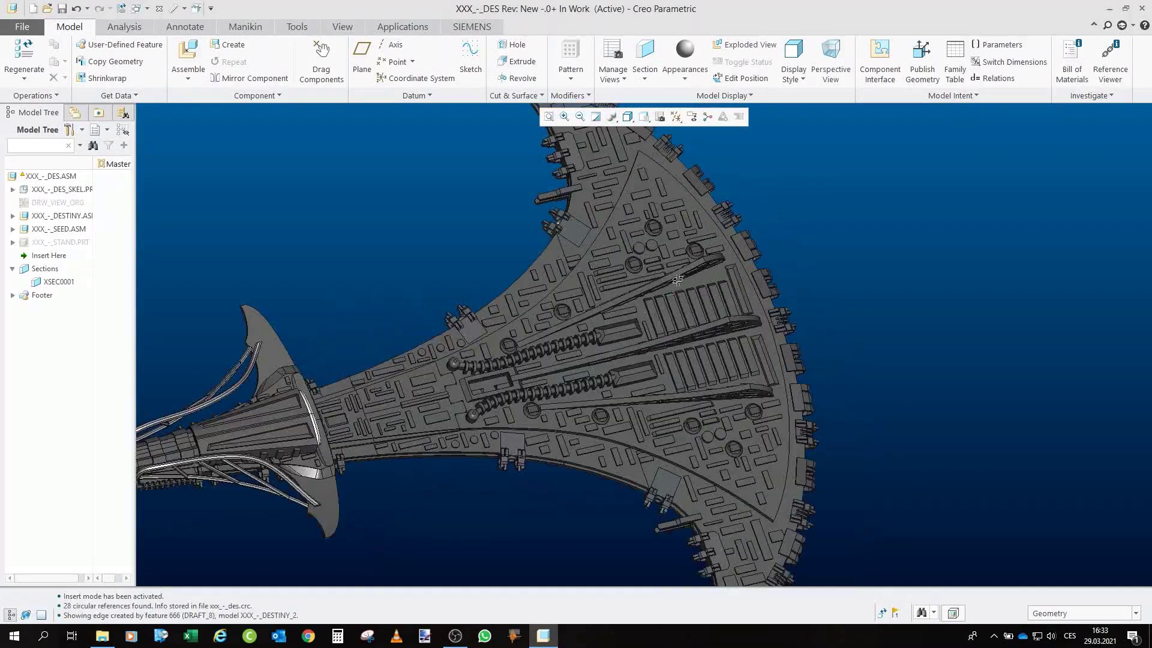
pyautogui.moveTo(679, 286); pyautogui.dragTo(643, 308)
pyautogui.scroll(3, 669, 258)
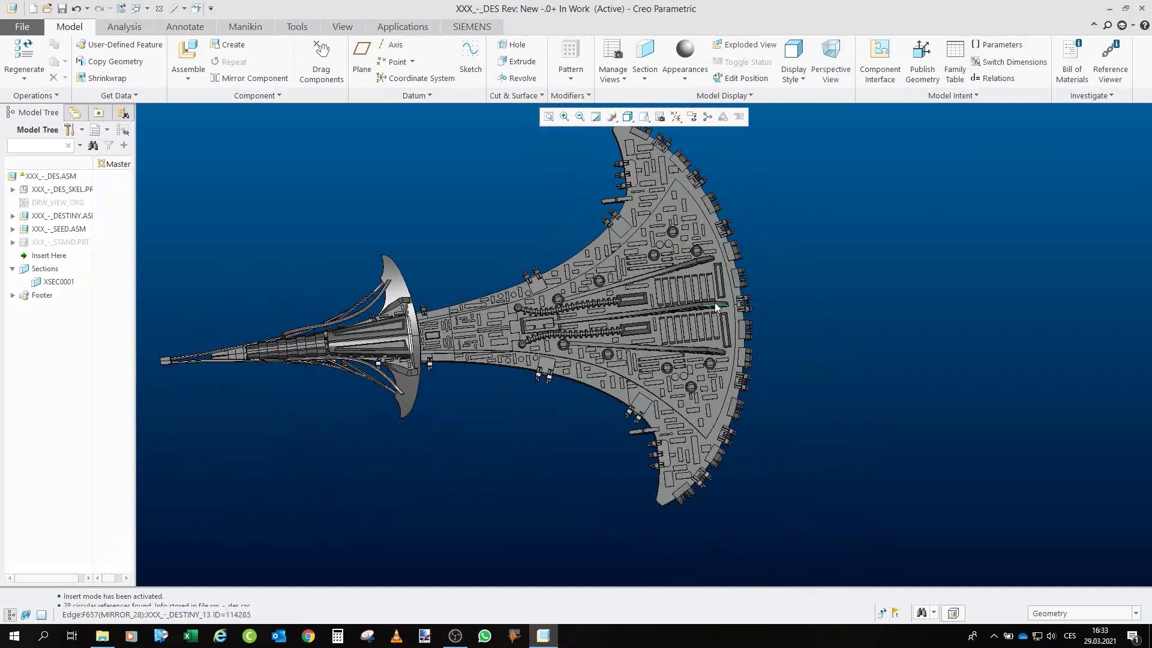
# - Show the stand part again and turn the assembly upright to view both ships resting on it
pyautogui.click(60, 242)
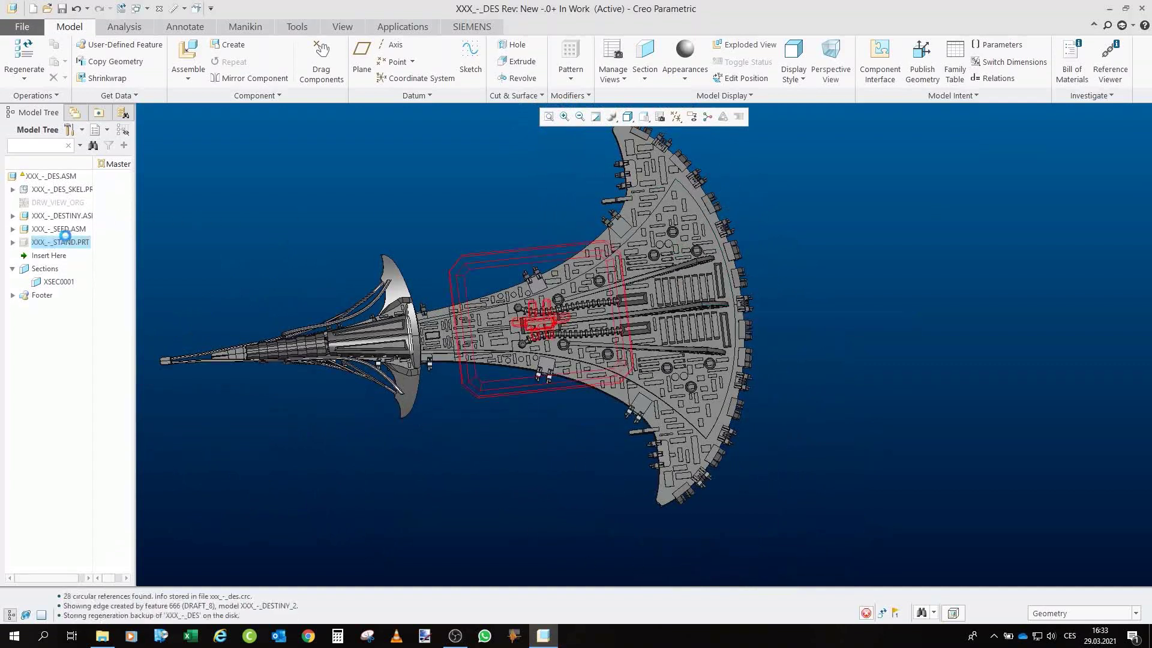
pyautogui.click(75, 243)
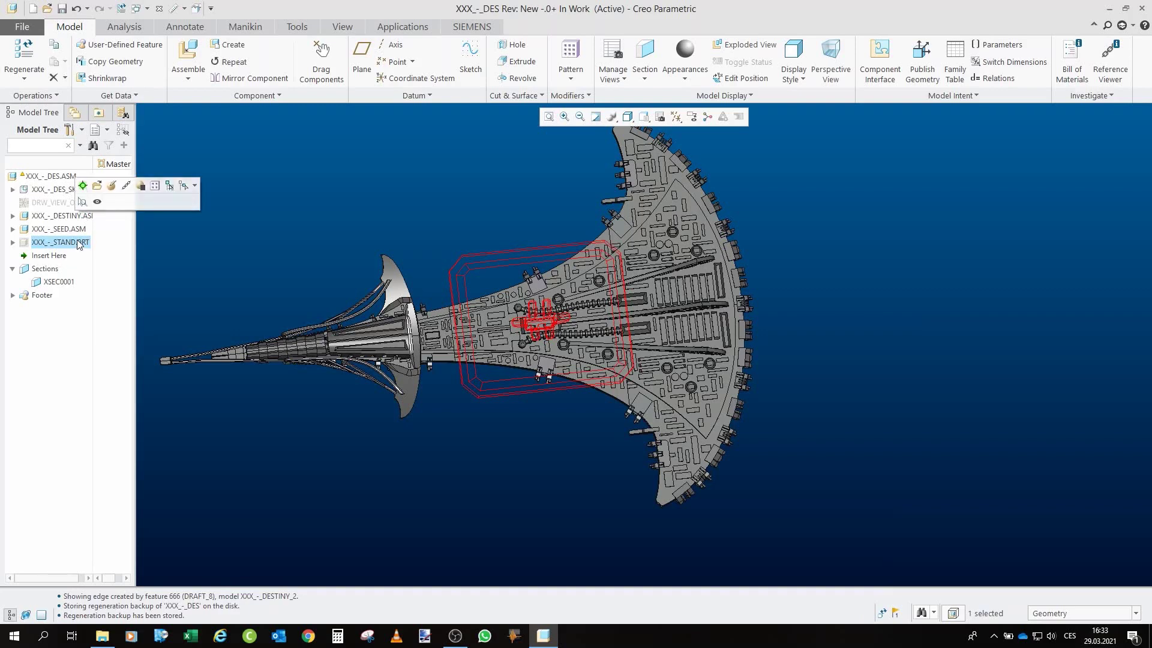
pyautogui.click(97, 204)
pyautogui.click(519, 235)
pyautogui.moveTo(660, 344); pyautogui.dragTo(701, 504)
pyautogui.scroll(1, 573, 337)
pyautogui.scroll(-4, 625, 168)
pyautogui.scroll(4, 644, 324)
pyautogui.scroll(-4, 647, 252)
pyautogui.moveTo(652, 323)
pyautogui.mouseDown()
pyautogui.moveTo(671, 320)
pyautogui.moveTo(666, 303)
pyautogui.moveTo(651, 324)
pyautogui.mouseUp()
pyautogui.moveTo(602, 389)
pyautogui.mouseDown()
pyautogui.moveTo(599, 373)
pyautogui.moveTo(565, 382)
pyautogui.moveTo(577, 413)
pyautogui.moveTo(545, 421)
pyautogui.moveTo(679, 303)
pyautogui.moveTo(676, 326)
pyautogui.mouseUp()
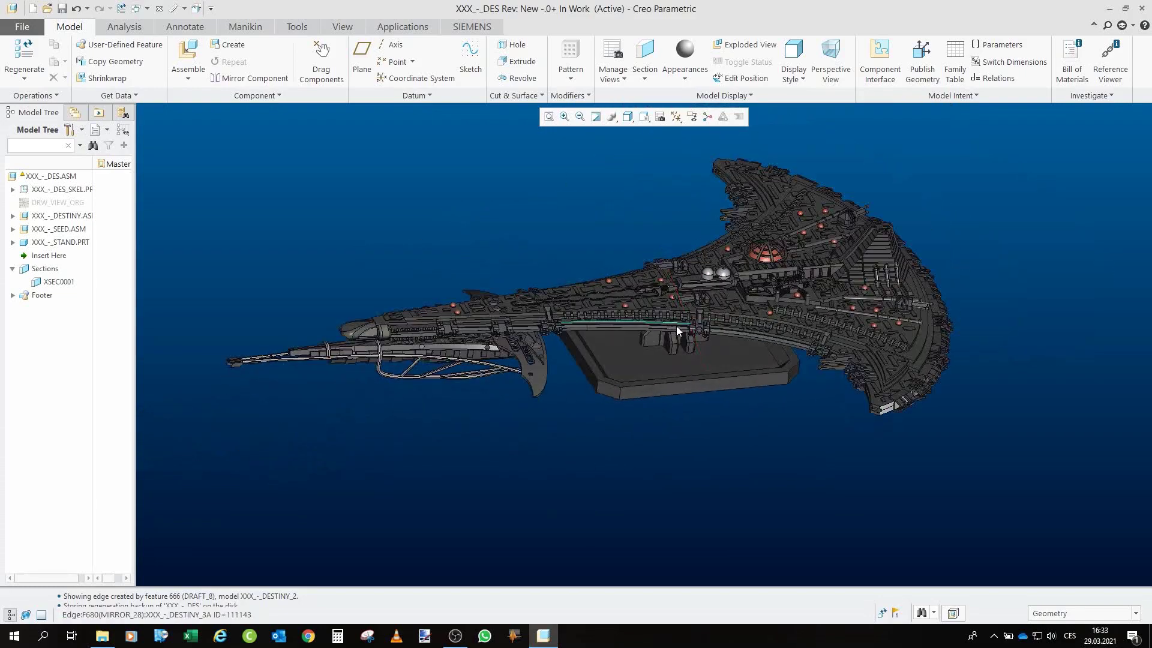
# - Examine the ships on the stand from low side angles and inspect Destiny's upper deck with its domes, turrets and pyramid tower
pyautogui.scroll(-5, 793, 322)
pyautogui.moveTo(793, 323); pyautogui.dragTo(776, 304)
pyautogui.scroll(5, 777, 304)
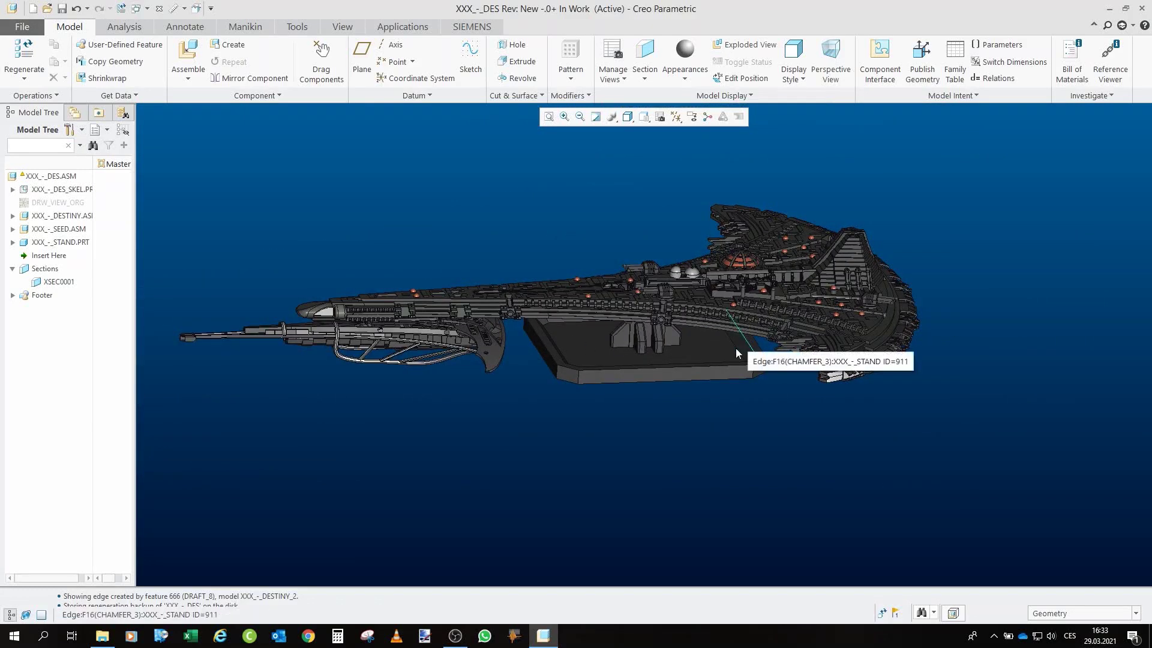
pyautogui.moveTo(631, 409); pyautogui.dragTo(703, 403)
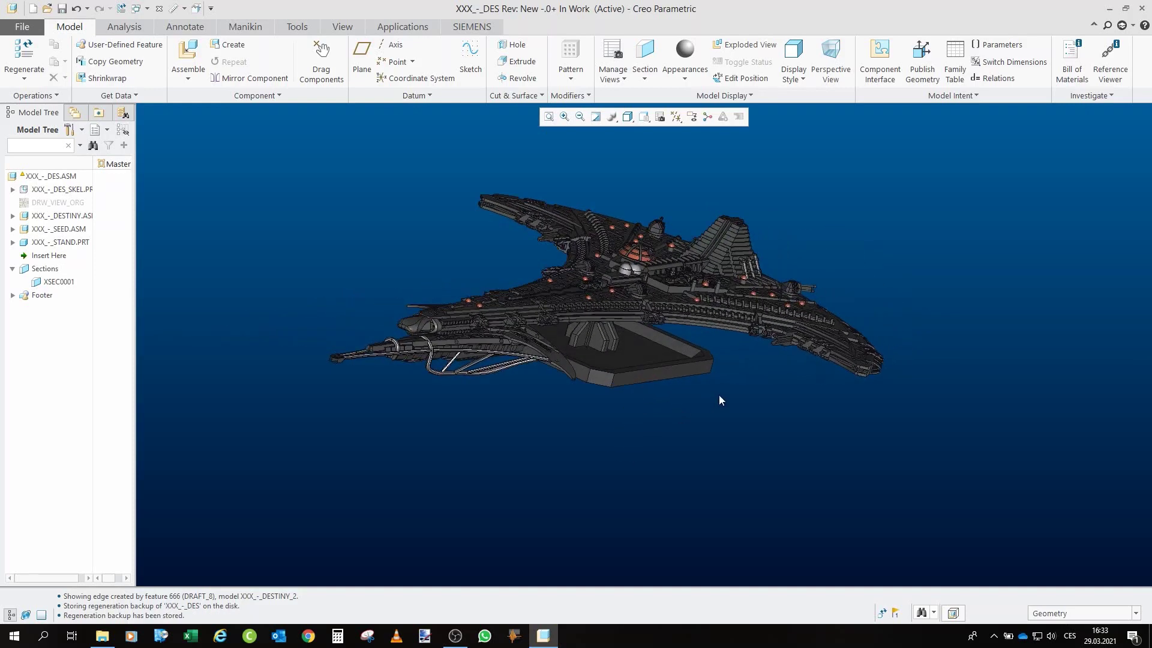
pyautogui.moveTo(595, 368); pyautogui.dragTo(577, 373)
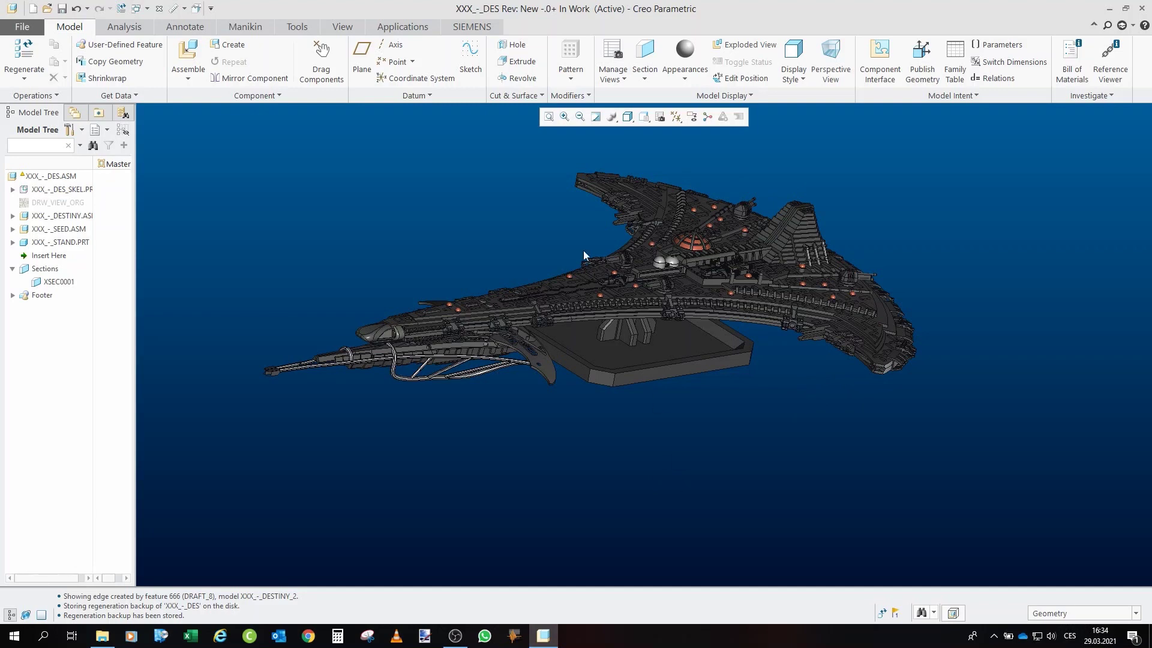
pyautogui.scroll(5, 633, 225)
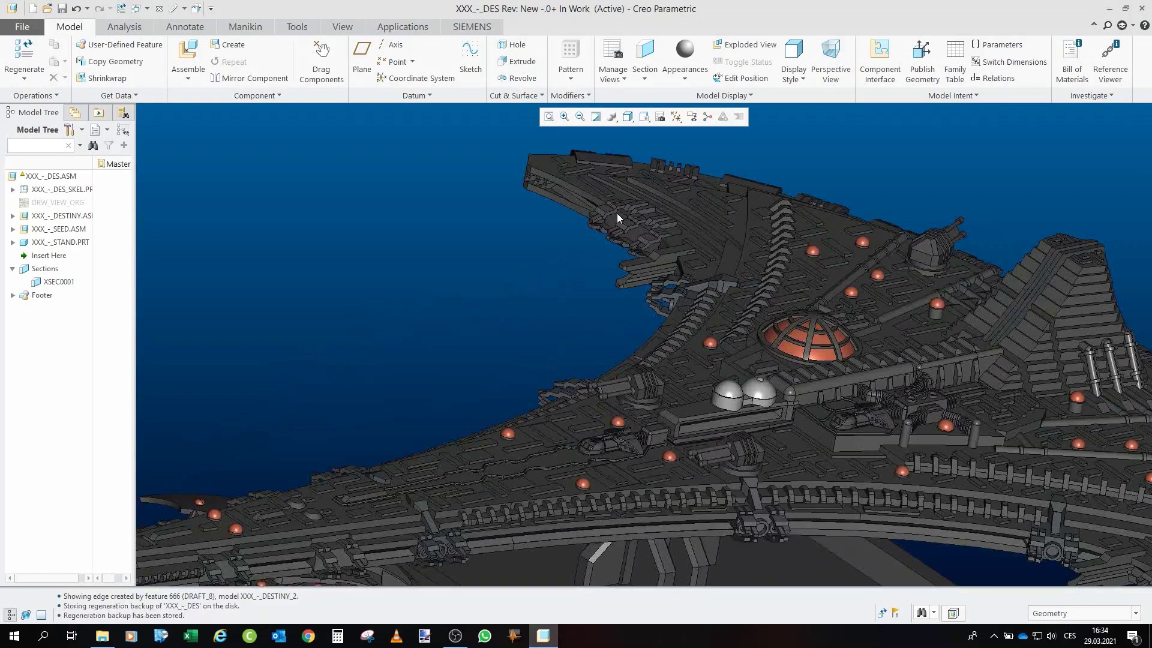
pyautogui.scroll(-6, 481, 325)
pyautogui.scroll(5, 481, 326)
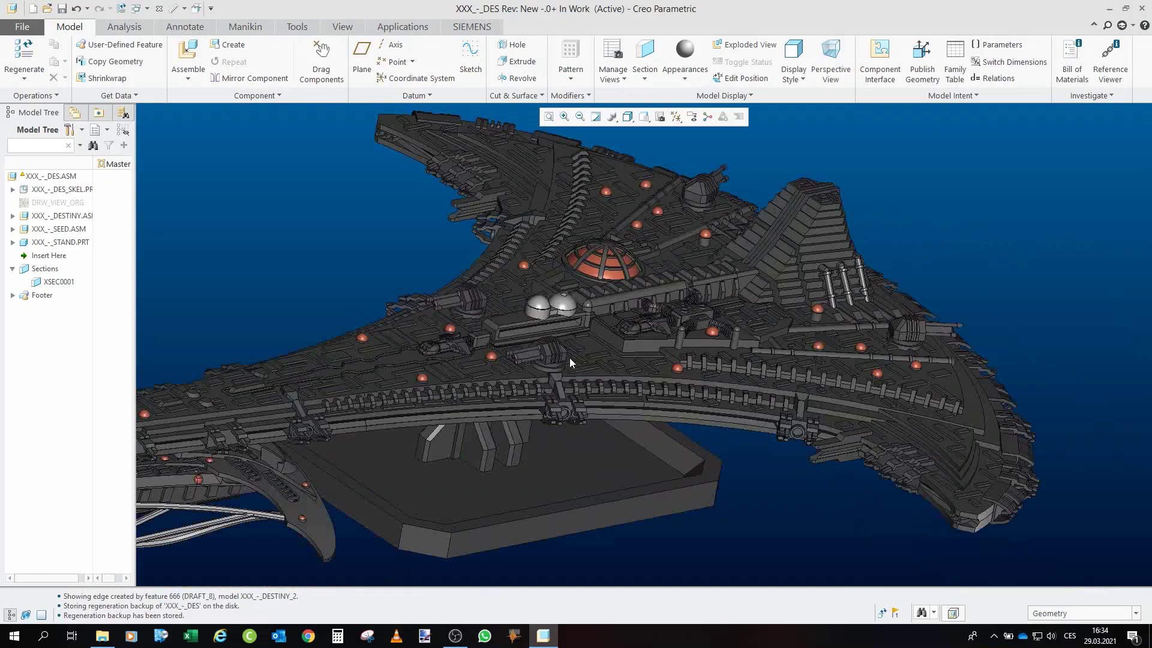
pyautogui.moveTo(894, 461); pyautogui.dragTo(672, 397)
pyautogui.scroll(-4, 910, 319)
pyautogui.moveTo(717, 298); pyautogui.dragTo(650, 383)
pyautogui.scroll(5, 600, 384)
pyautogui.scroll(-4, 563, 379)
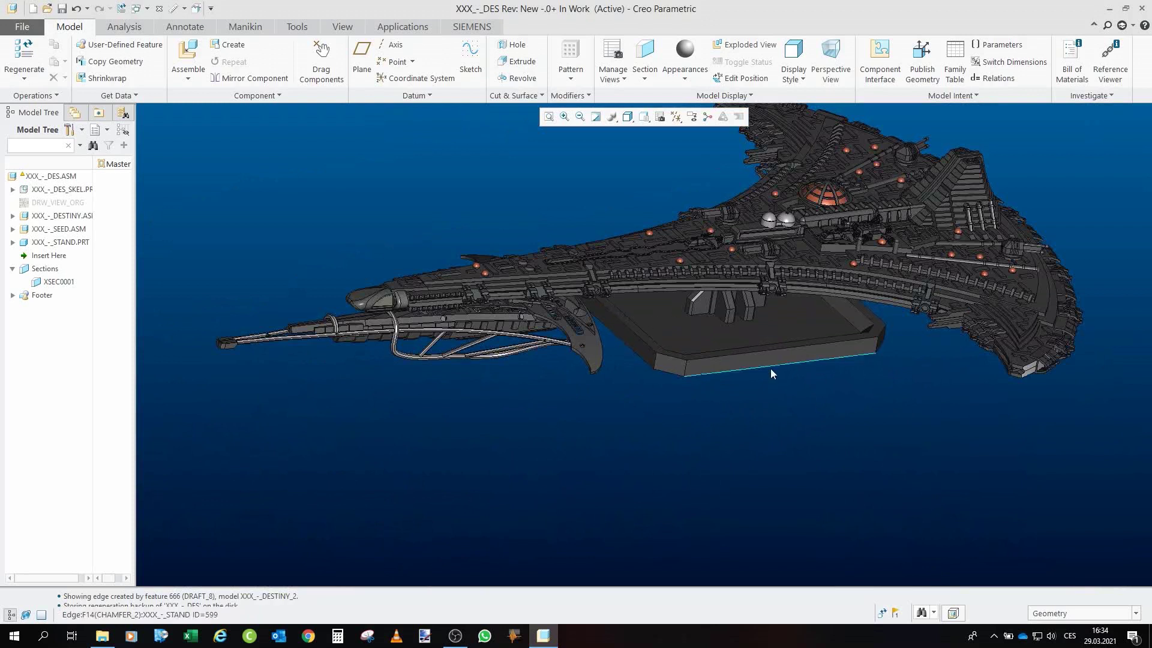
# - Review the complete assembly on its stand from a distance and from raised front-side angles
pyautogui.scroll(-4, 770, 368)
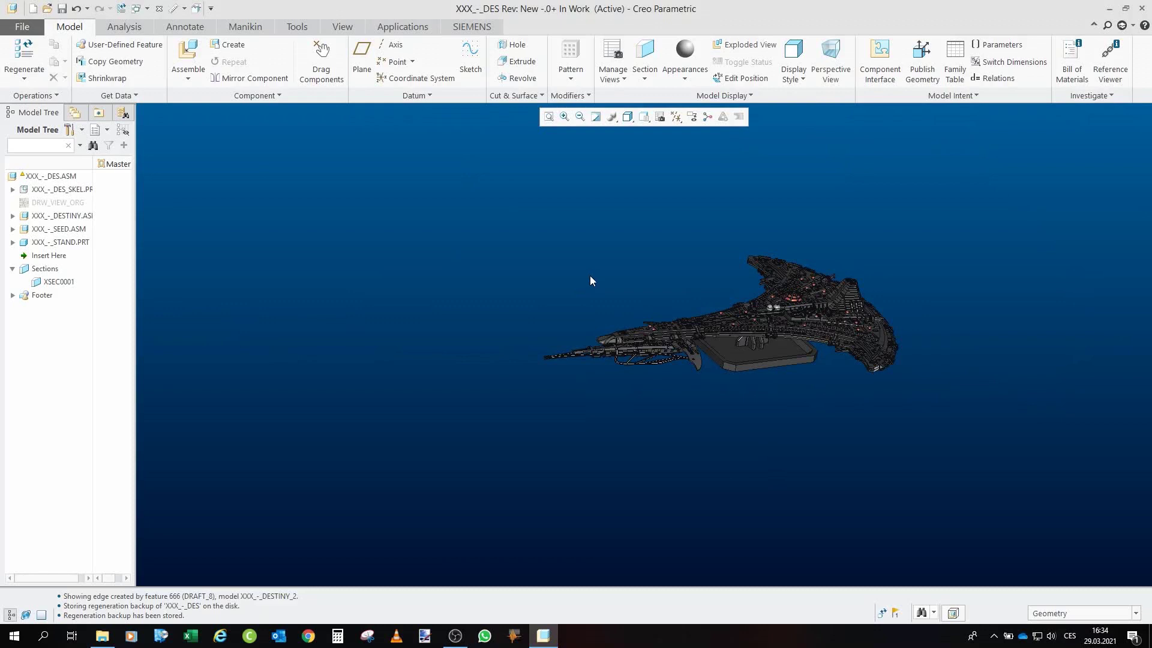
pyautogui.scroll(5, 873, 328)
pyautogui.moveTo(820, 291)
pyautogui.mouseDown()
pyautogui.moveTo(834, 256)
pyautogui.moveTo(853, 271)
pyautogui.mouseUp()
pyautogui.moveTo(615, 258)
pyautogui.mouseDown()
pyautogui.moveTo(685, 295)
pyautogui.moveTo(665, 275)
pyautogui.moveTo(561, 275)
pyautogui.mouseUp()
pyautogui.scroll(-4, 665, 275)
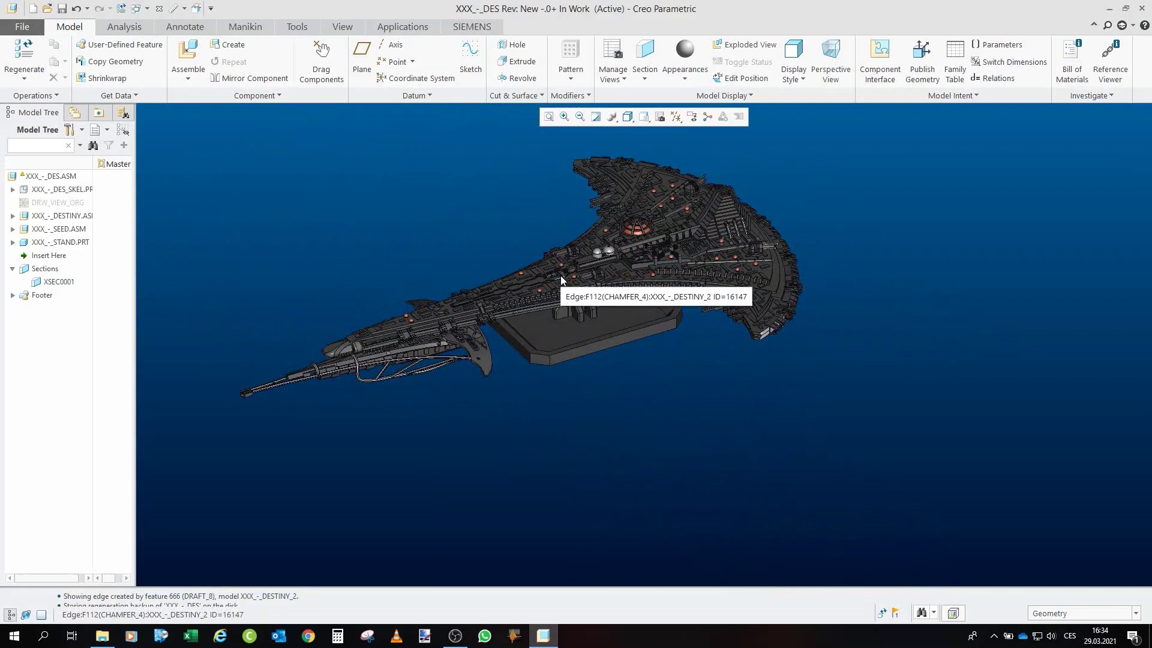
pyautogui.moveTo(576, 291); pyautogui.dragTo(579, 307)
pyautogui.moveTo(696, 426); pyautogui.dragTo(527, 234)
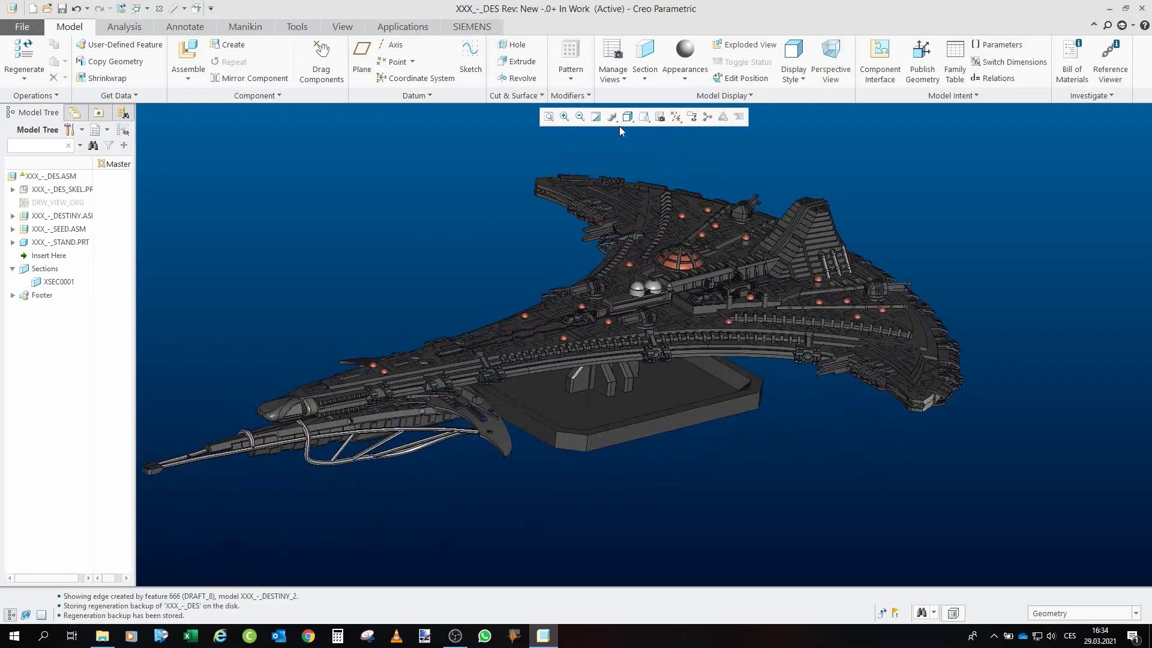
# - Turn on perspective view for the assembly and view the ships from the front
pyautogui.click(831, 69)
pyautogui.moveTo(695, 318)
pyautogui.mouseDown()
pyautogui.moveTo(705, 283)
pyautogui.moveTo(624, 252)
pyautogui.moveTo(709, 359)
pyautogui.moveTo(719, 314)
pyautogui.moveTo(737, 310)
pyautogui.moveTo(700, 373)
pyautogui.mouseUp()
pyautogui.scroll(-3, 624, 251)
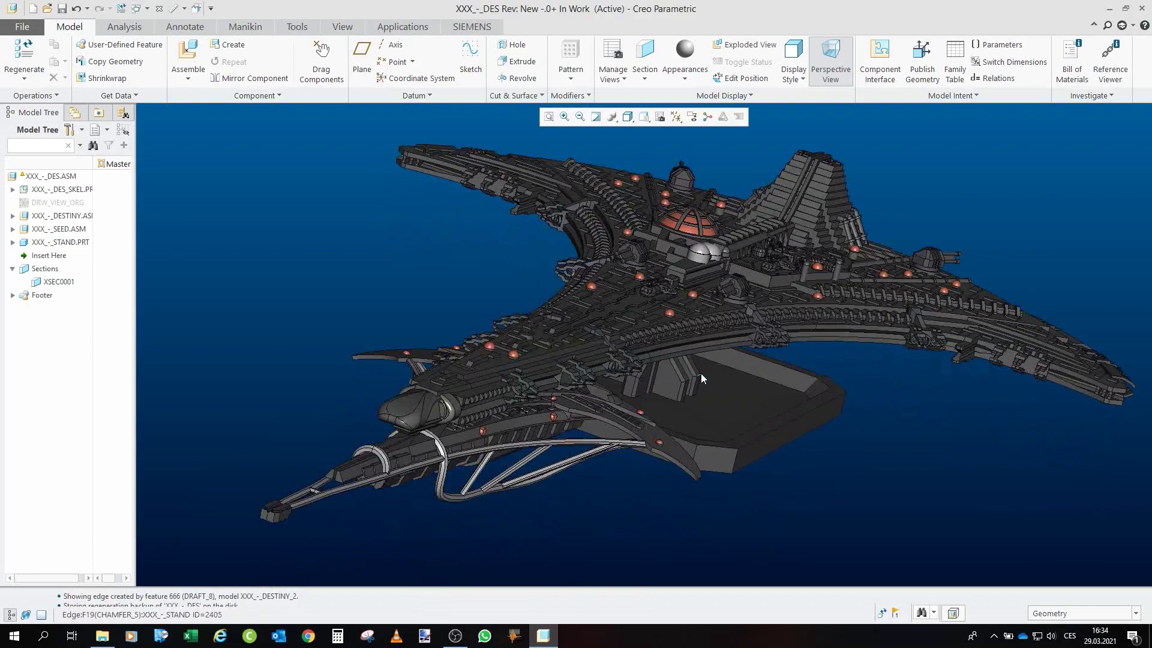
pyautogui.scroll(2, 700, 373)
pyautogui.moveTo(634, 497); pyautogui.dragTo(737, 495)
# - Examine the complete Destiny and Seed model on its stand in perspective from different directions
pyautogui.moveTo(705, 404); pyautogui.dragTo(327, 409)
pyautogui.scroll(2, 639, 322)
pyautogui.scroll(-3, 941, 430)
pyautogui.moveTo(931, 369); pyautogui.dragTo(750, 419)
pyautogui.scroll(1, 679, 386)
pyautogui.scroll(-2, 678, 387)
pyautogui.moveTo(633, 497)
pyautogui.mouseDown()
pyautogui.moveTo(642, 527)
pyautogui.moveTo(766, 445)
pyautogui.moveTo(664, 409)
pyautogui.mouseUp()
pyautogui.moveTo(630, 534); pyautogui.dragTo(751, 398)
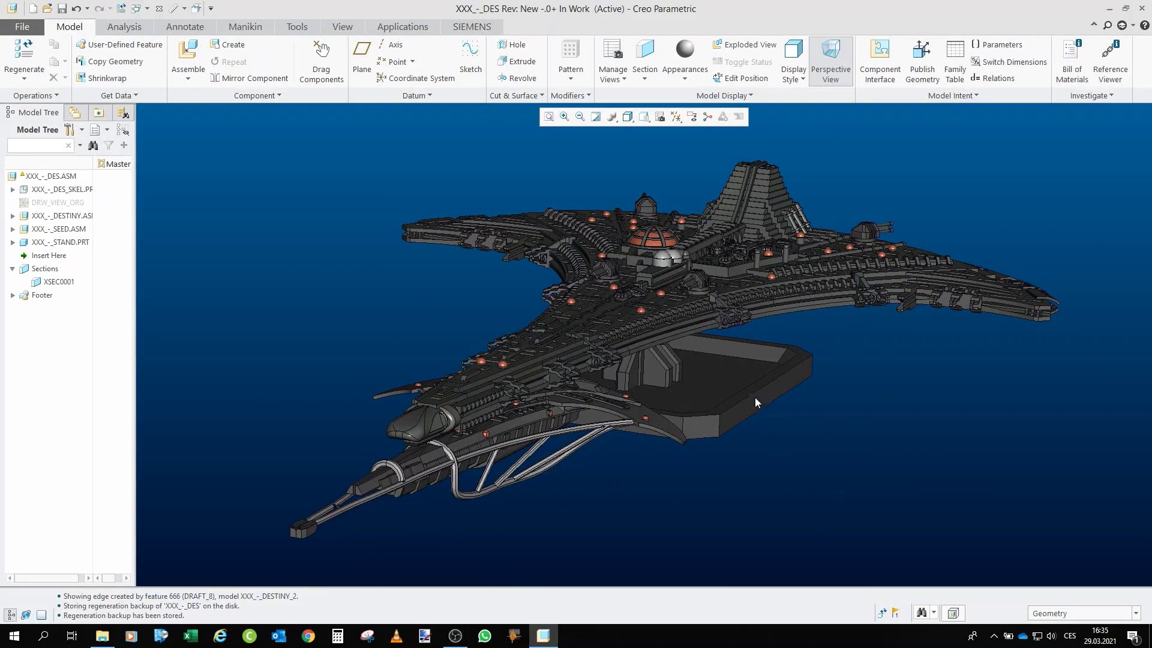
pyautogui.moveTo(738, 391); pyautogui.dragTo(632, 535)
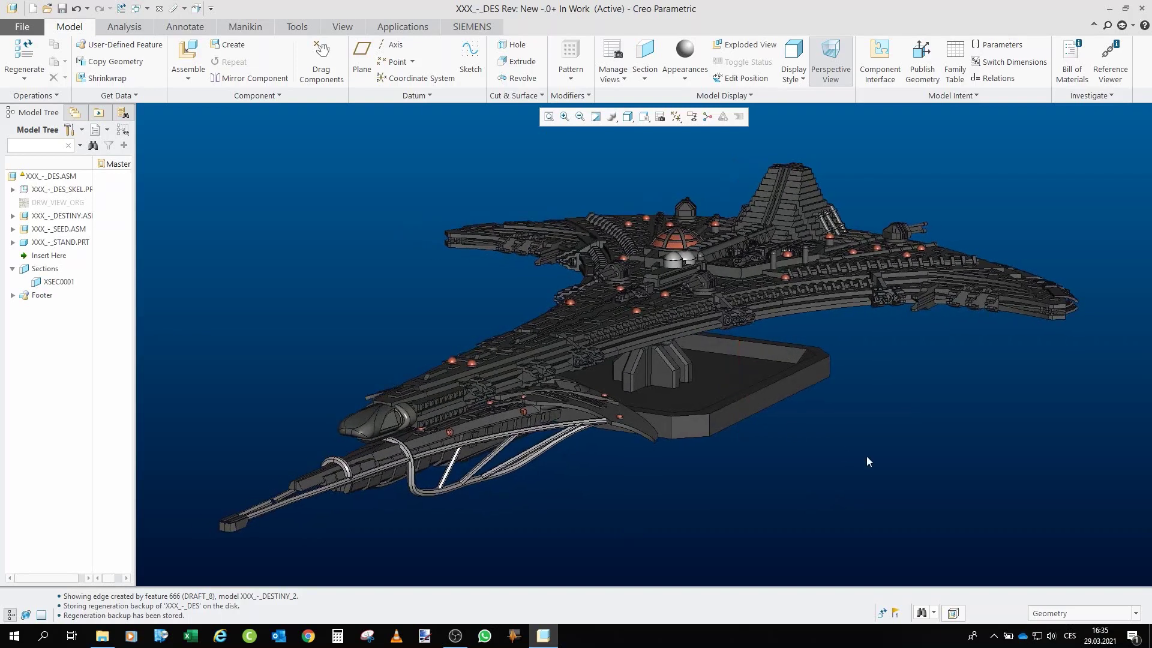